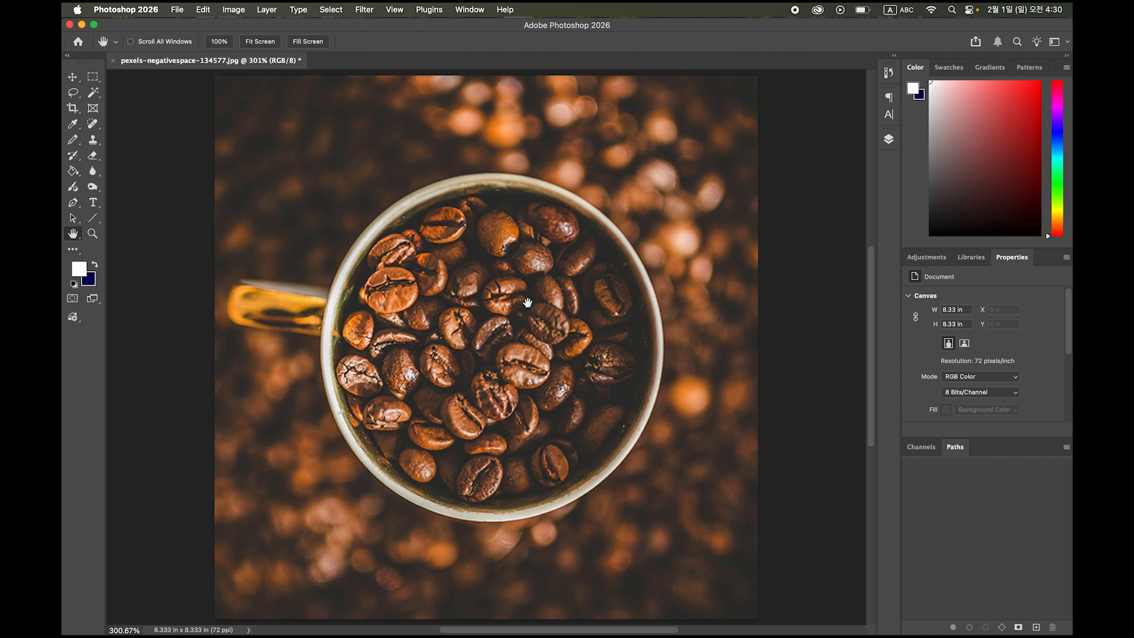
Step: Switch to Adobe Animate and start a new document
scroll(387, 608, "right", 2)
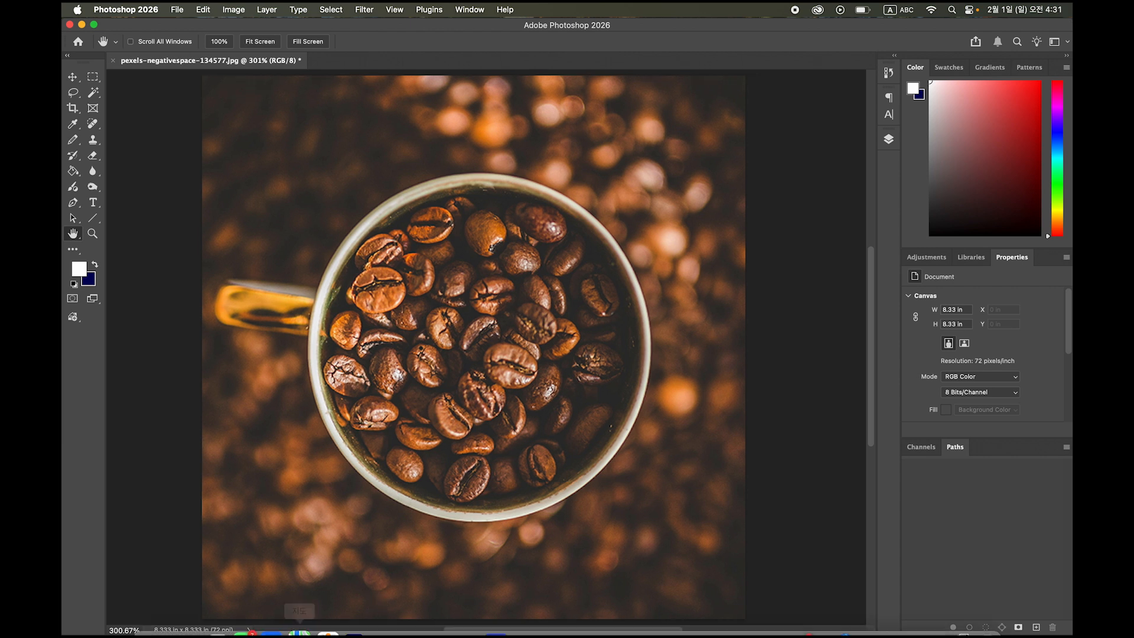
left_click(396, 621)
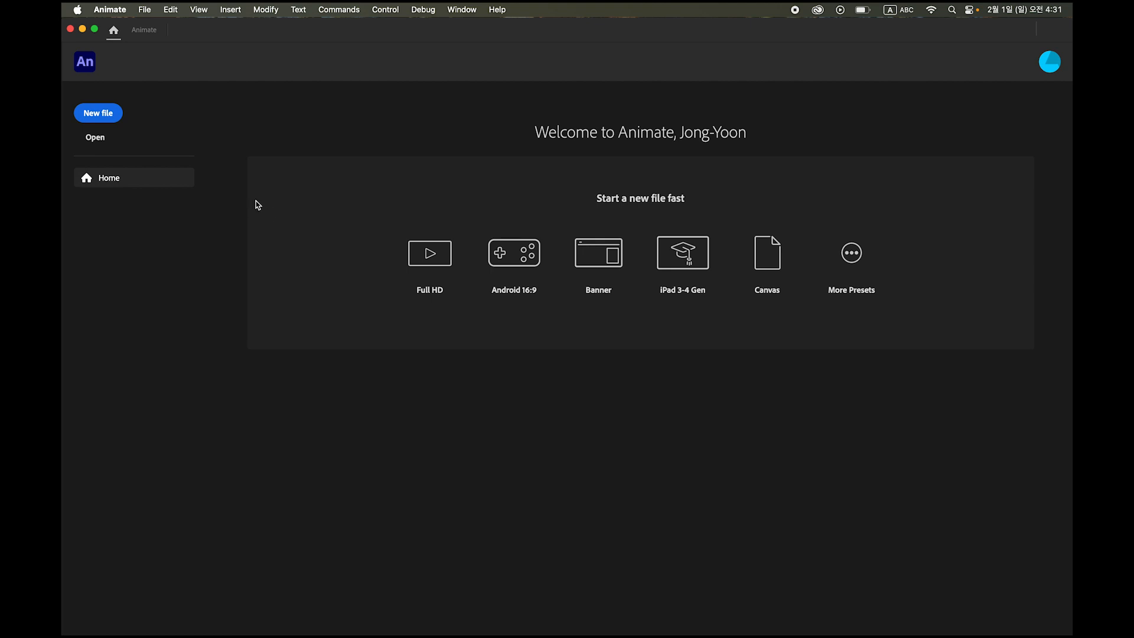
left_click(109, 118)
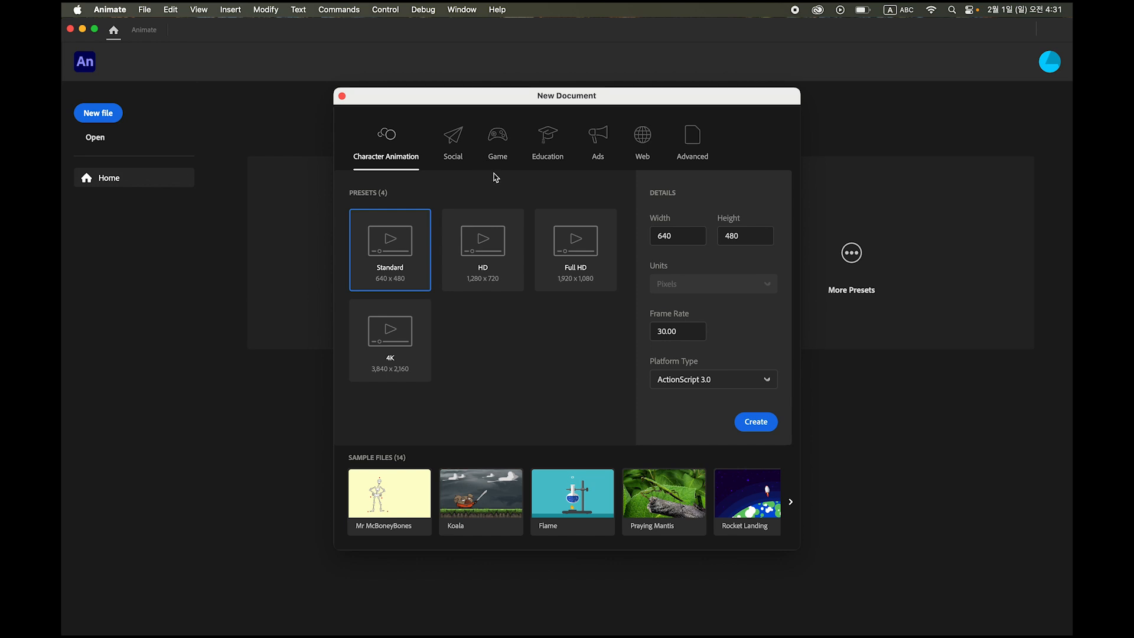
Step: Look through the document preset categories from Social to Web and settle on the Social category
left_click(453, 141)
left_click(497, 140)
left_click(548, 141)
left_click(597, 144)
left_click(643, 137)
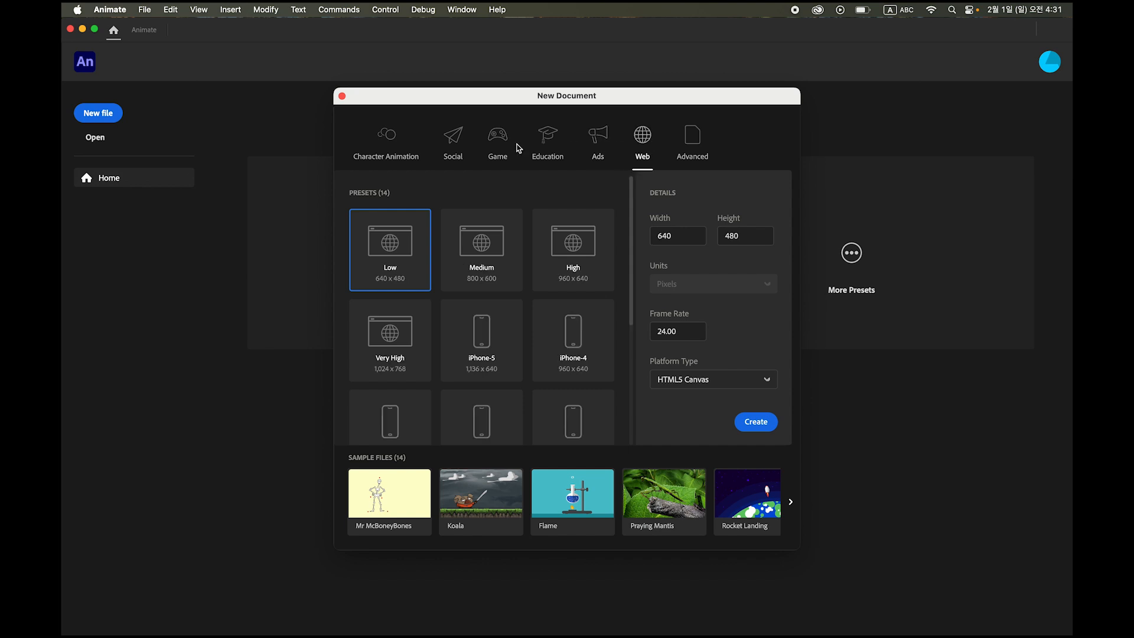
left_click(458, 142)
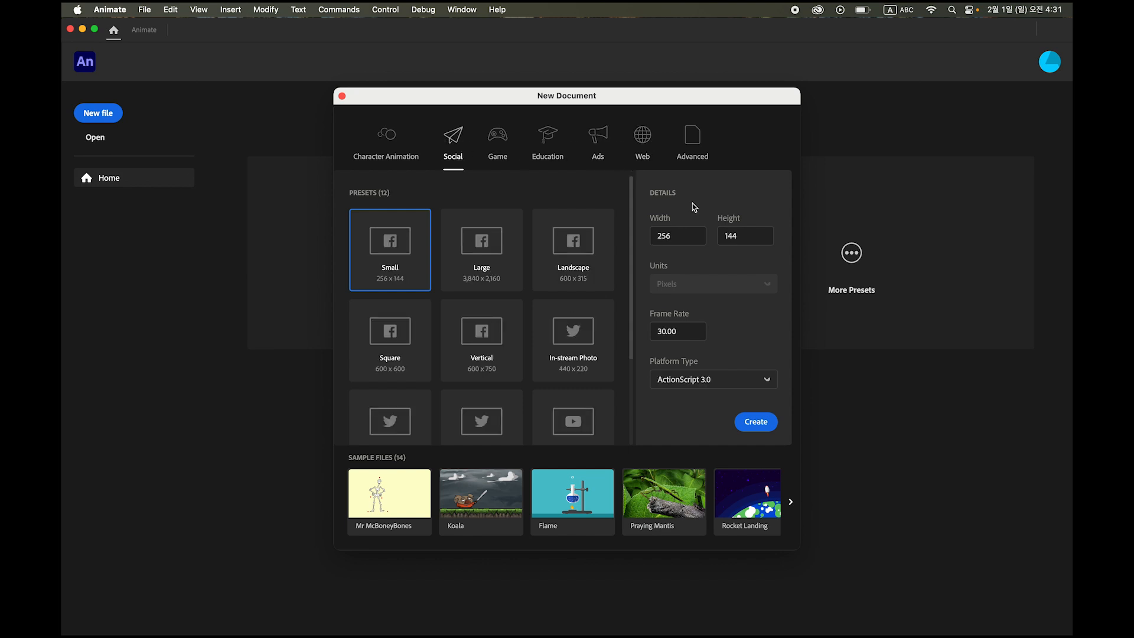
Step: Create a 600 × 600 pixel document at 30 fps with HTML5 Canvas as the platform type
left_click(692, 236)
type("600")
left_click(731, 235)
type("600")
left_click(691, 336)
left_click_drag(688, 332, 653, 331)
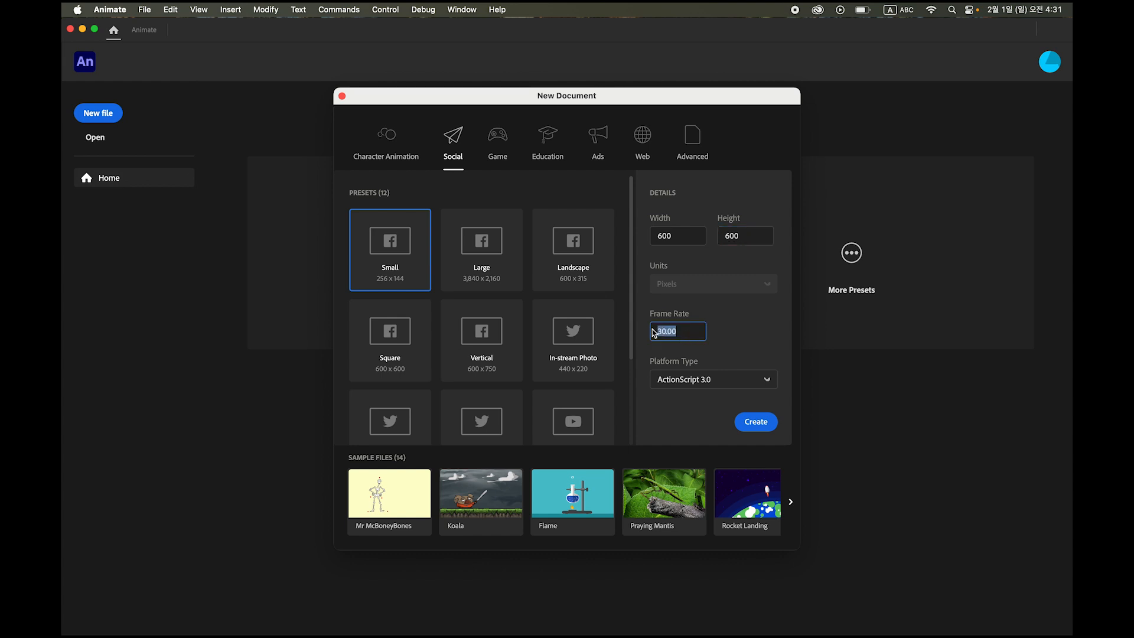
left_click(734, 387)
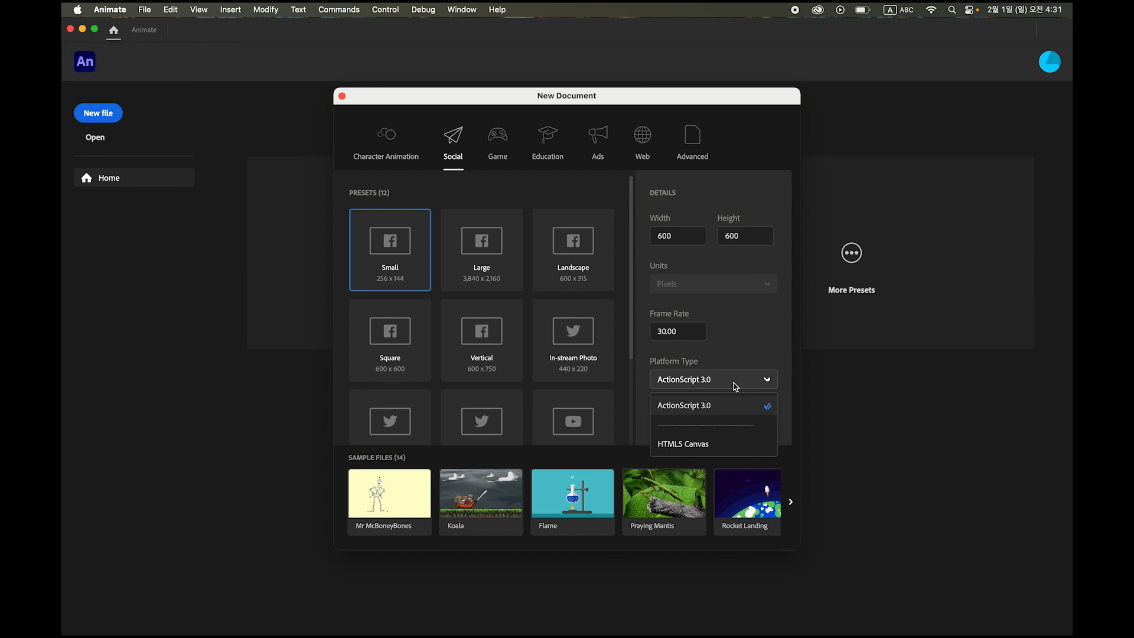
left_click(712, 445)
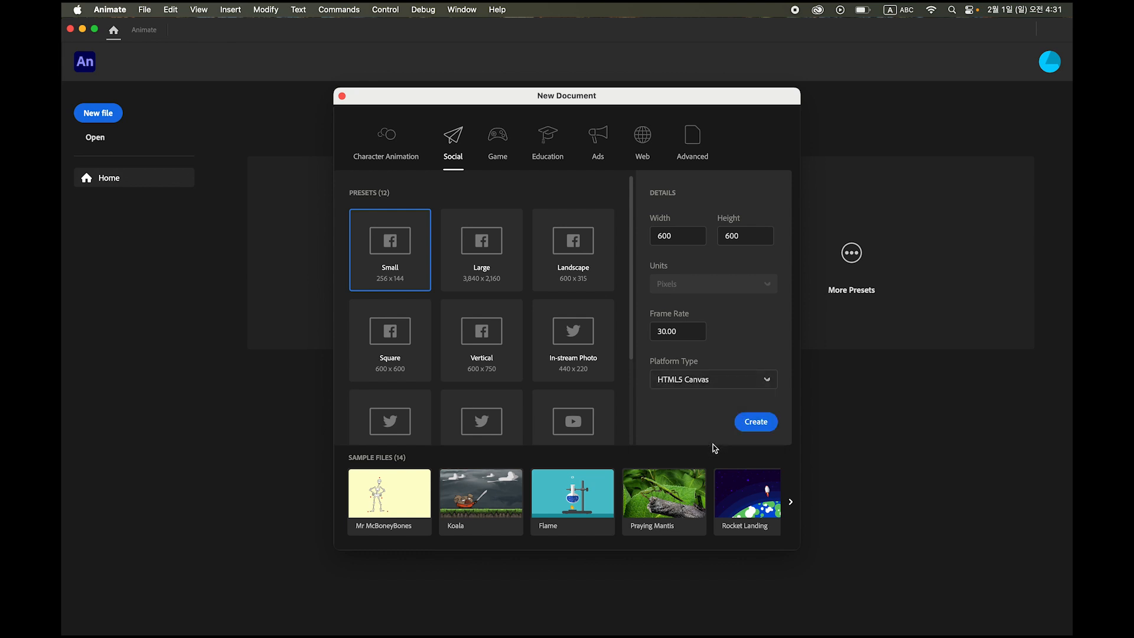
left_click(756, 422)
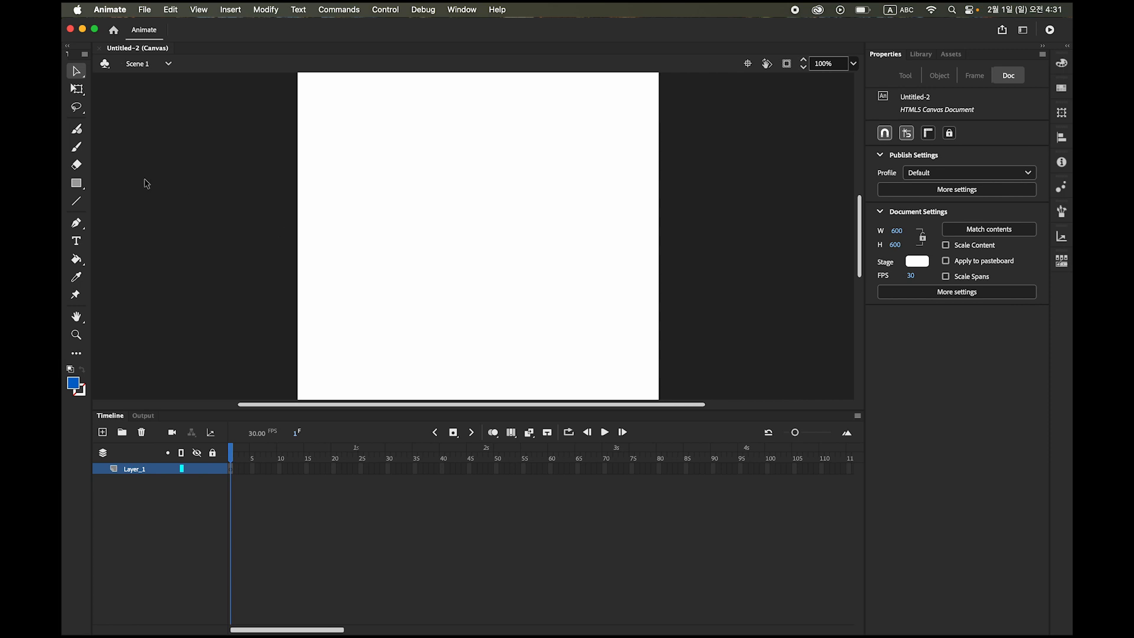
Step: Draw a red circle without stroke, about 162 pixels wide, in the stage's upper-left area with the Oval Tool
left_click(76, 188)
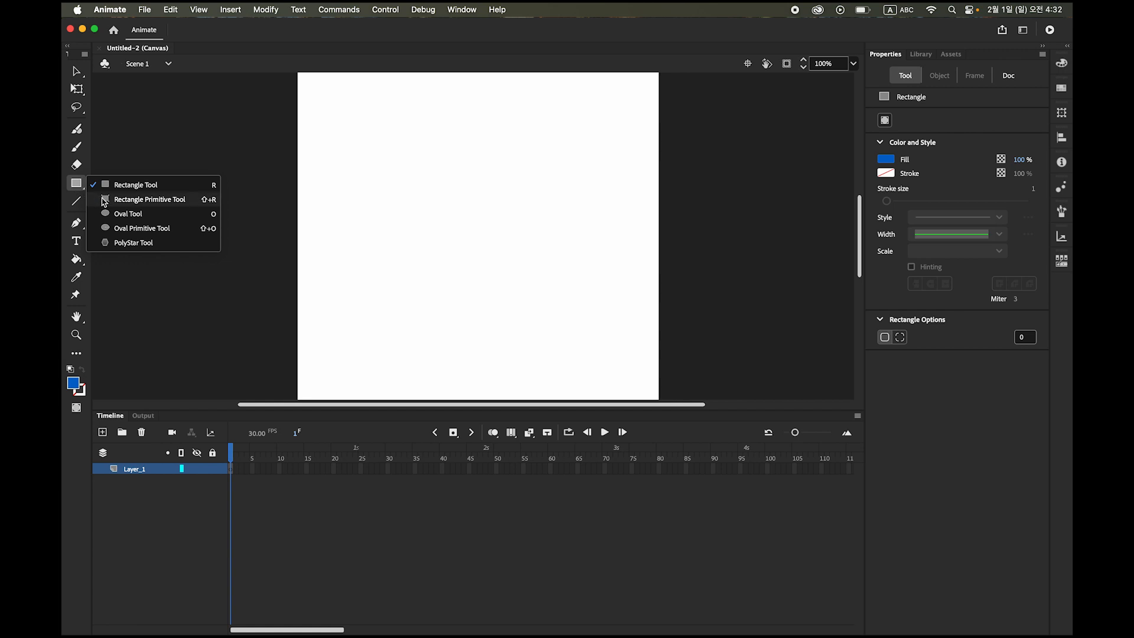
left_click(121, 213)
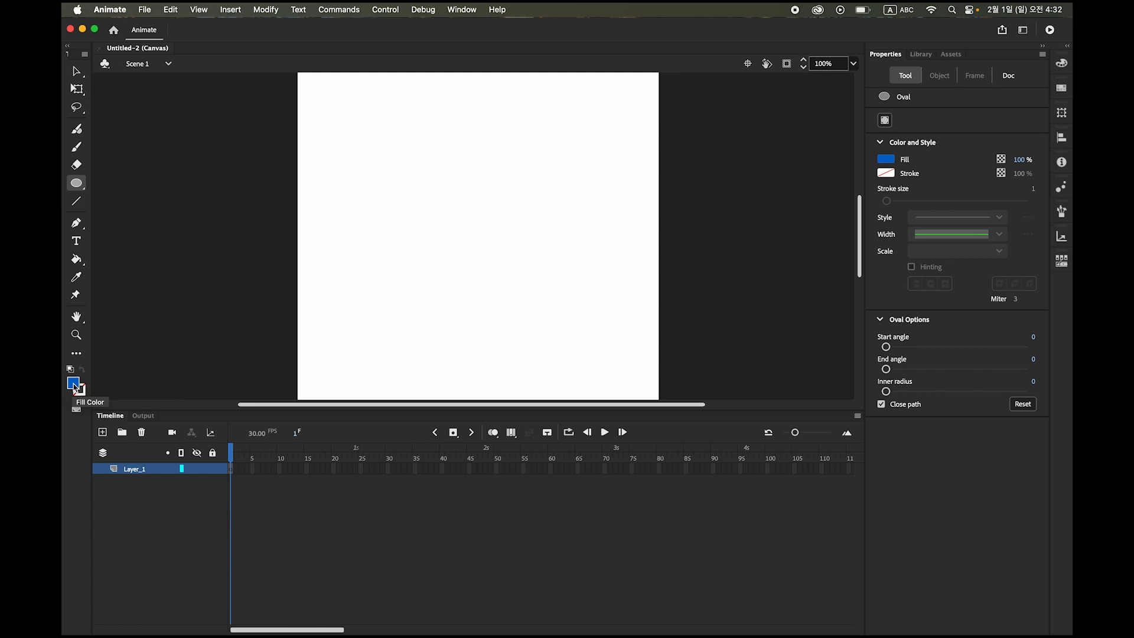
left_click(75, 387)
left_click(125, 454)
left_click(76, 387)
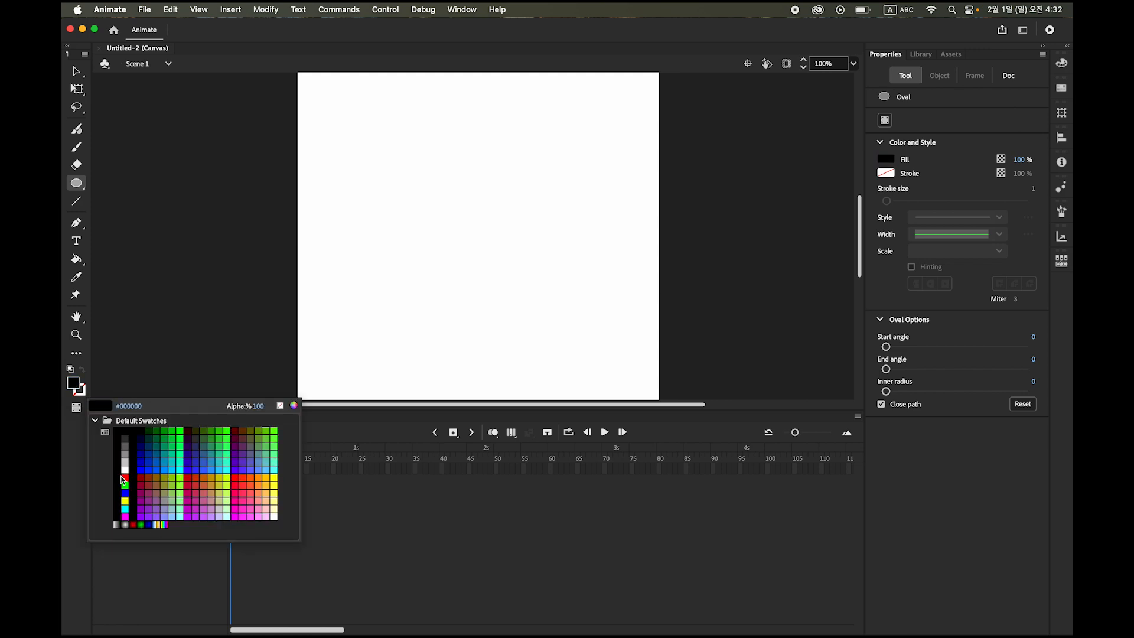
left_click(123, 479)
left_click(83, 392)
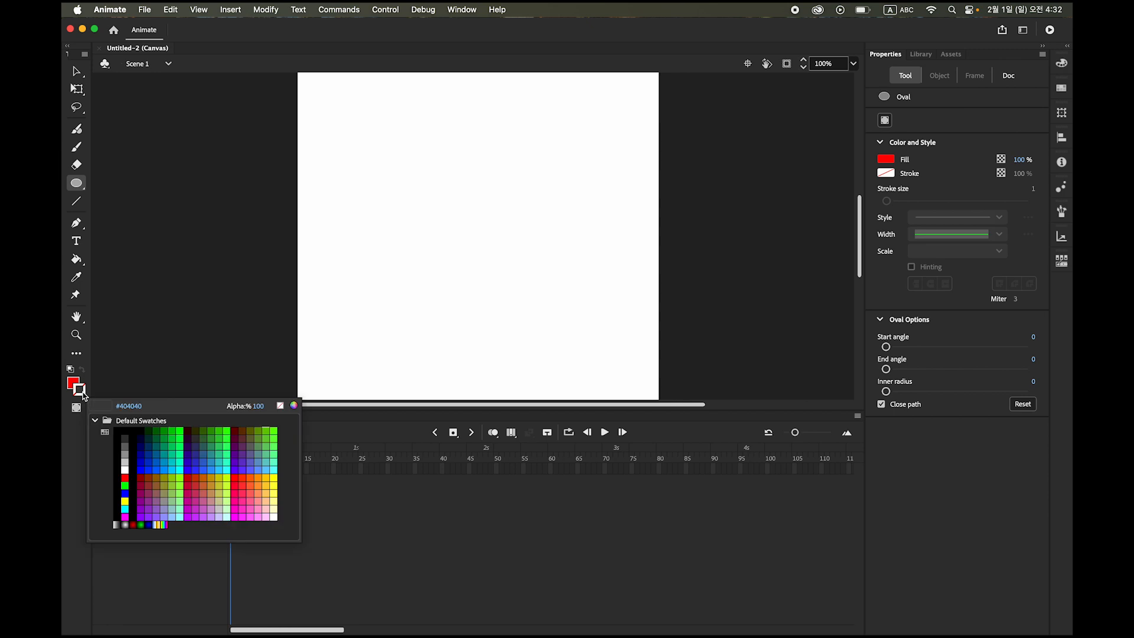
left_click(75, 380)
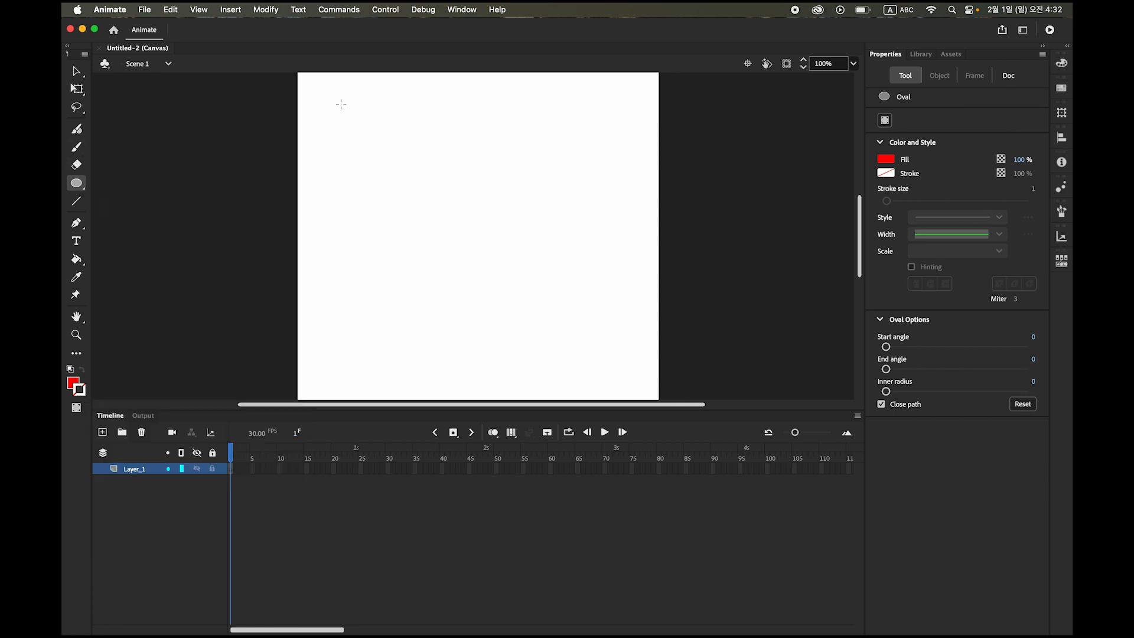
left_click_drag(329, 99, 423, 201)
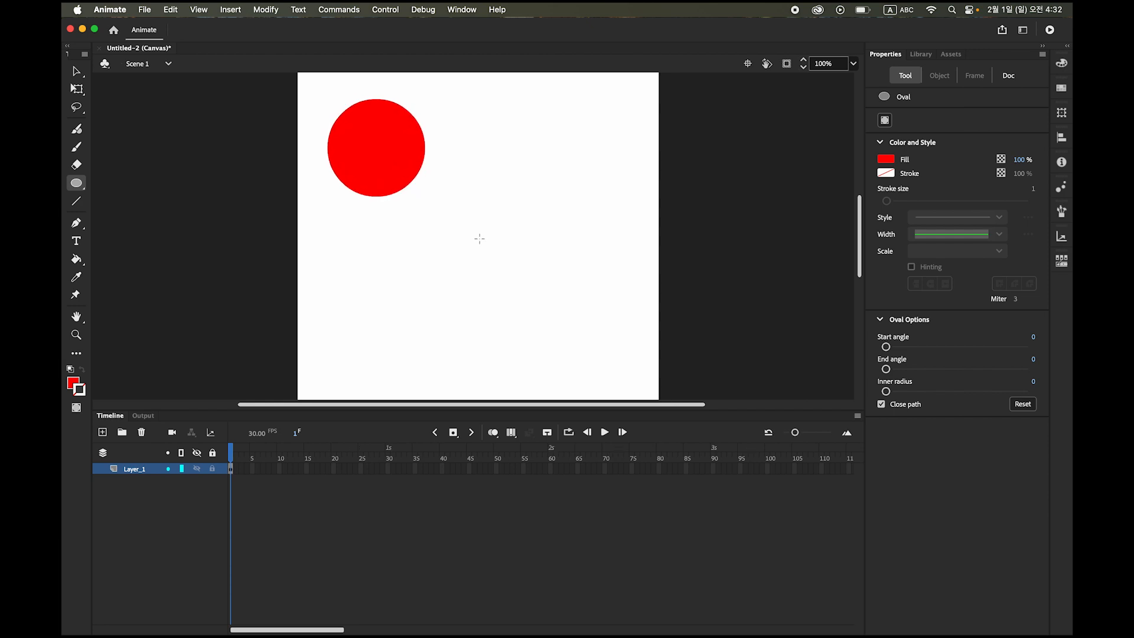
left_click(76, 71)
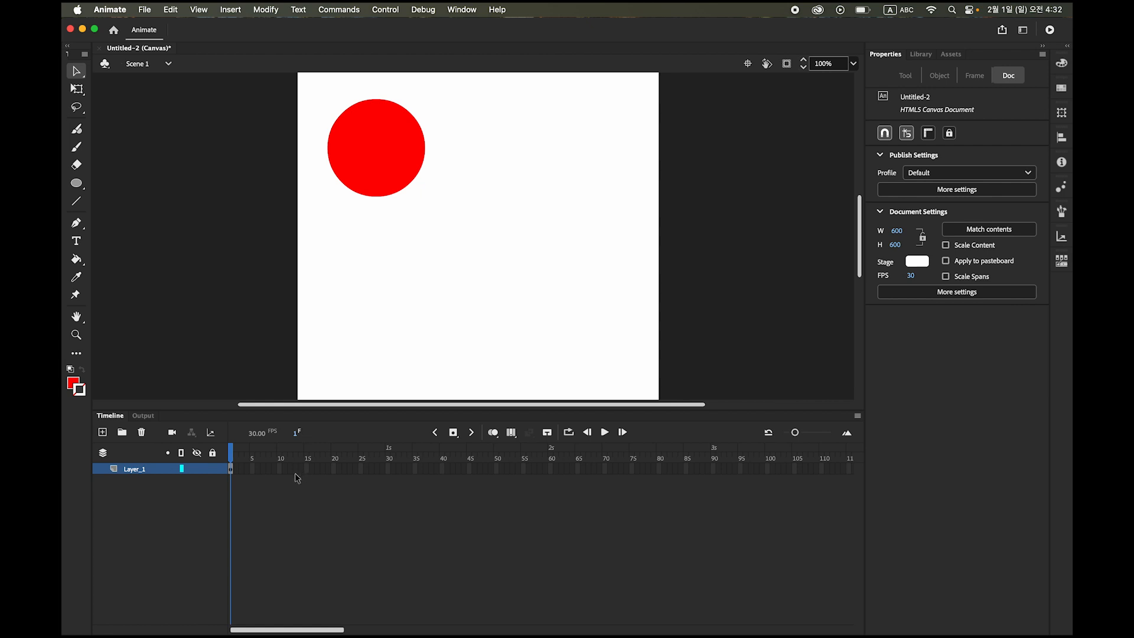
Step: Insert a keyframe at frame 30 of Layer_1
left_click(230, 469)
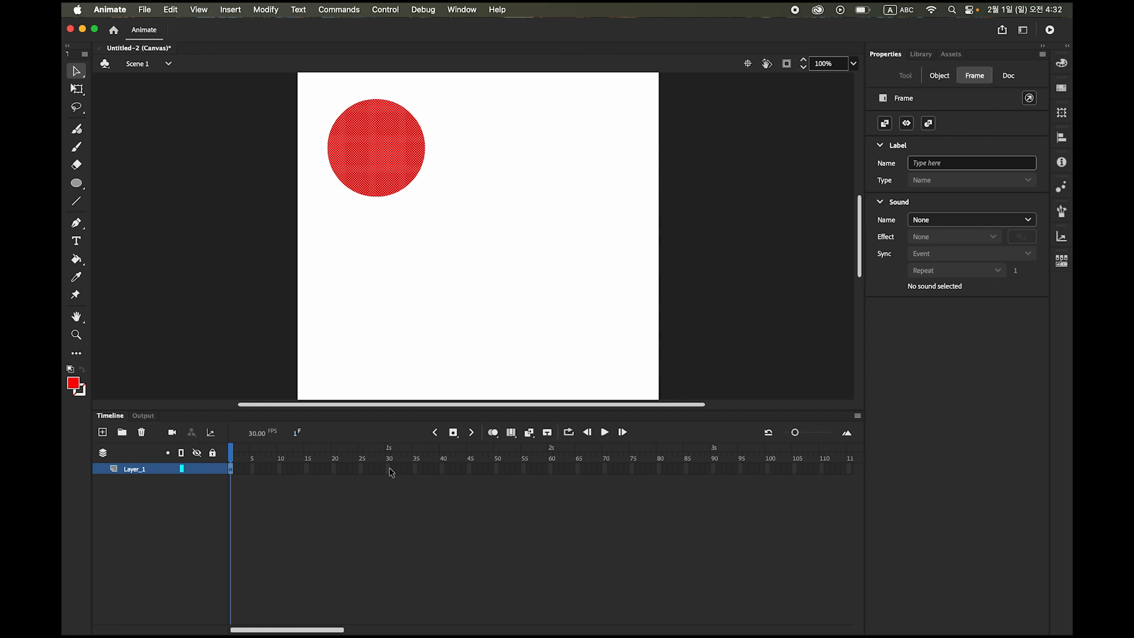
left_click(388, 469)
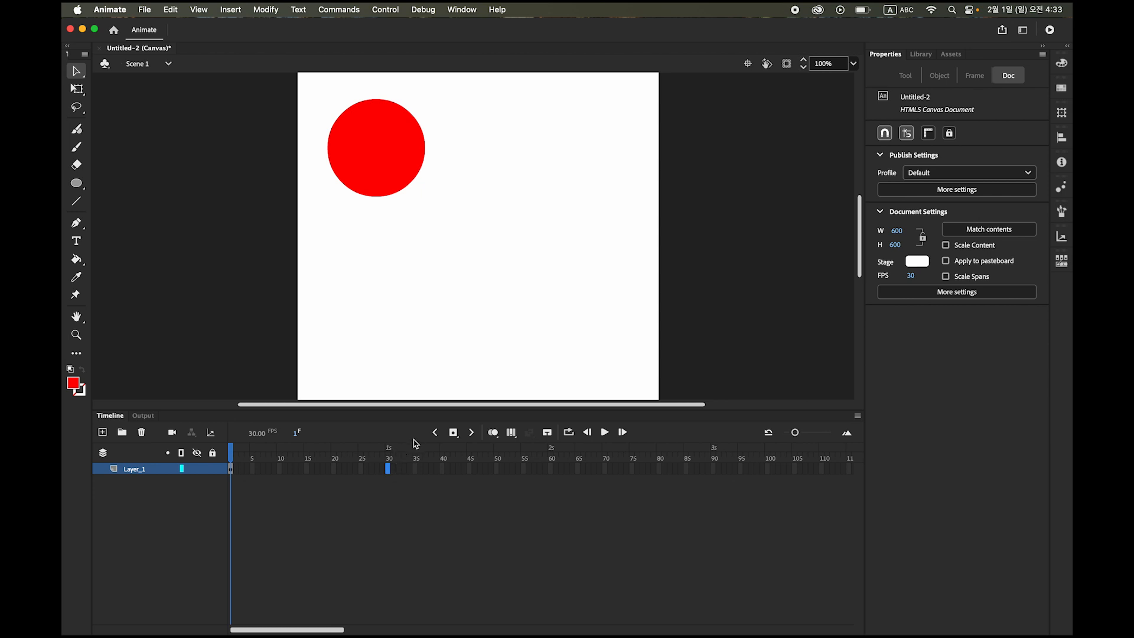
left_click(455, 436)
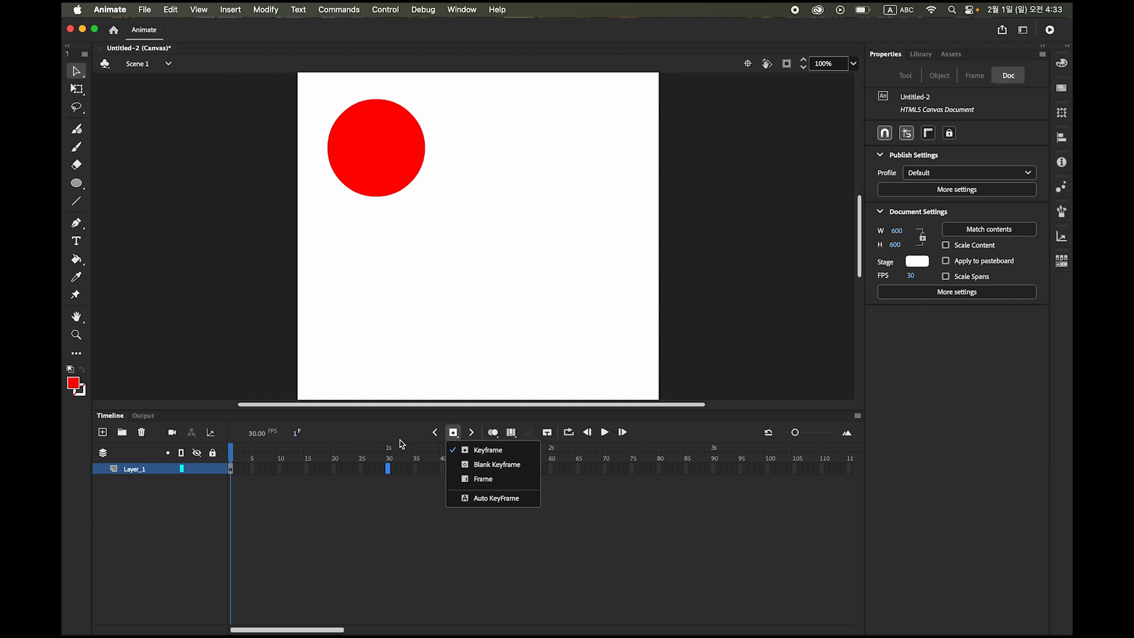
left_click(487, 450)
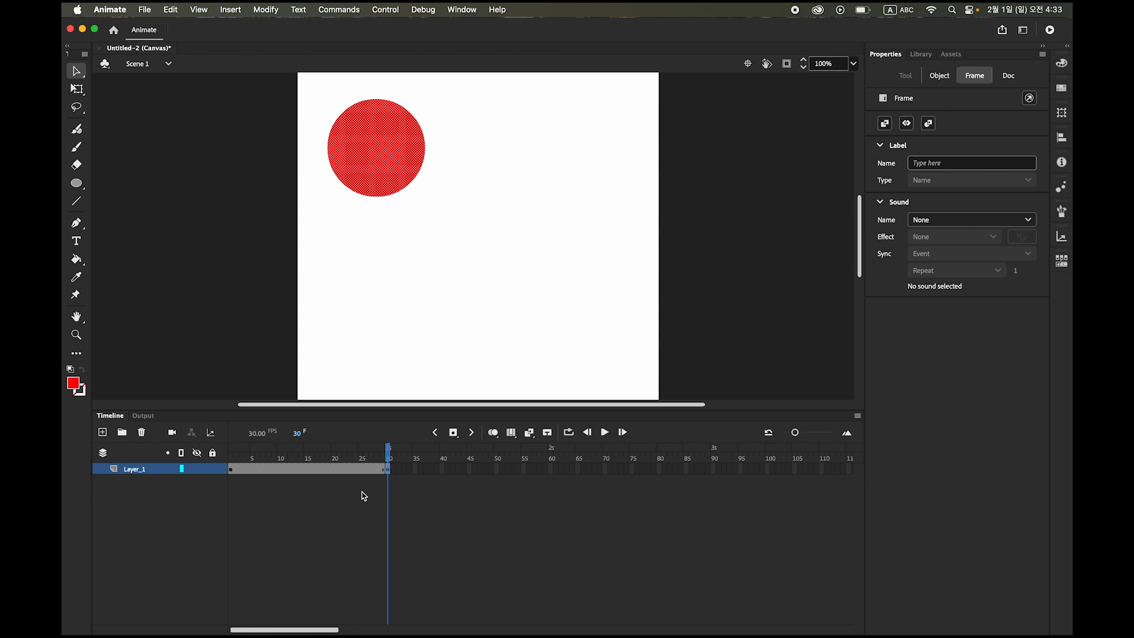
Step: Create a classic tween between the keyframes at frames 1 and 30, converting the circle to a symbol
left_click_drag(391, 452, 319, 458)
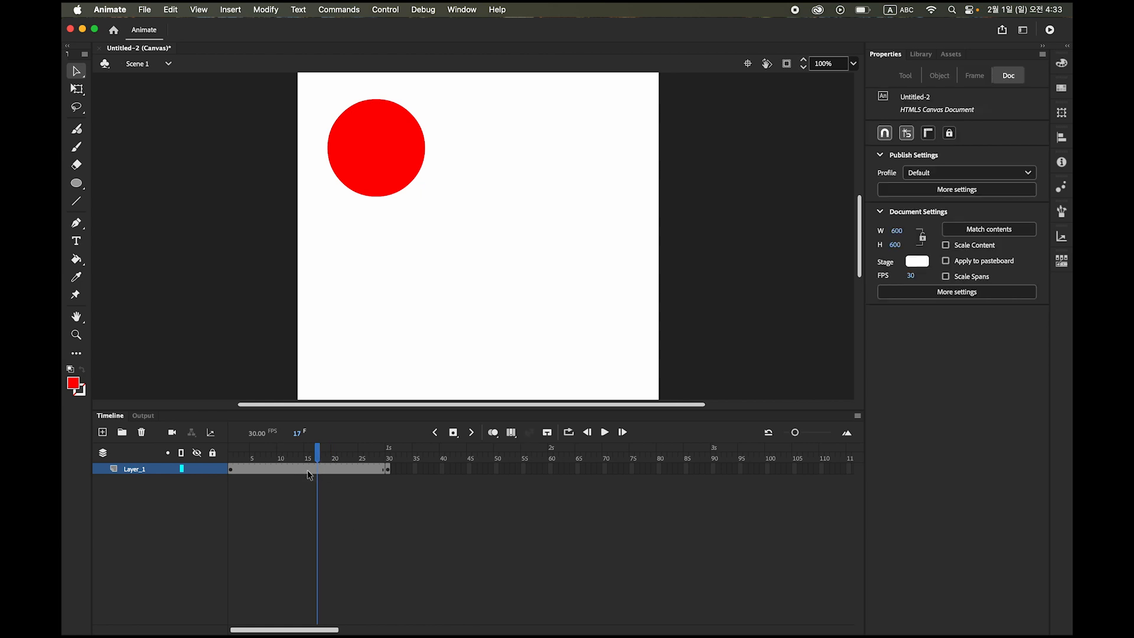
left_click(319, 469)
mouse_move(319, 470)
left_mouse_down()
mouse_move(329, 471)
mouse_move(305, 472)
left_mouse_up()
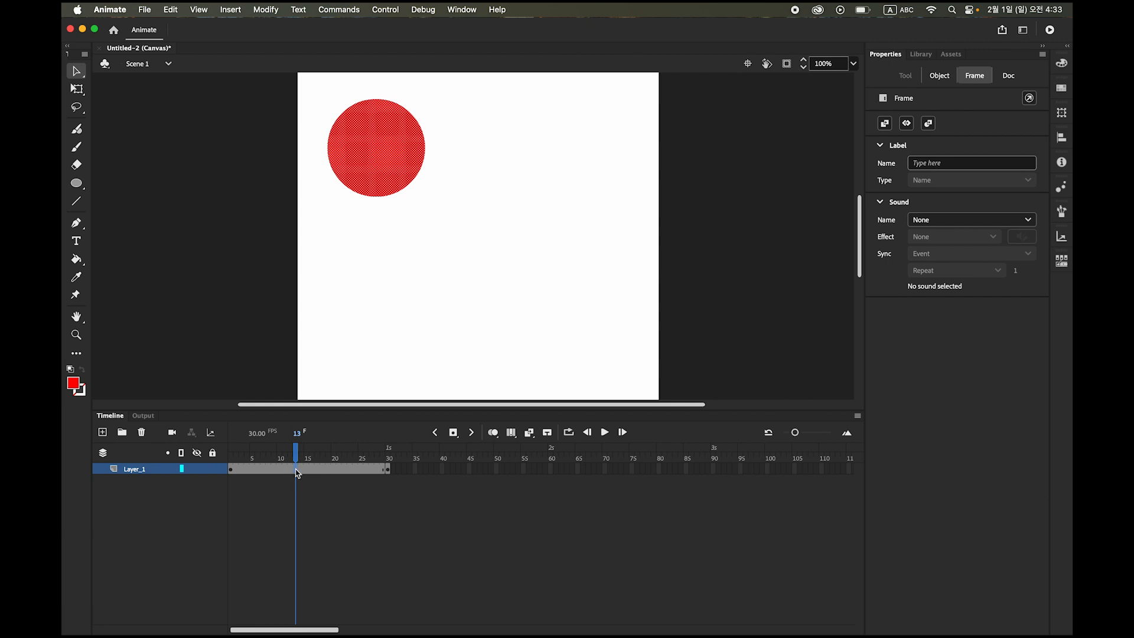
right_click(295, 469)
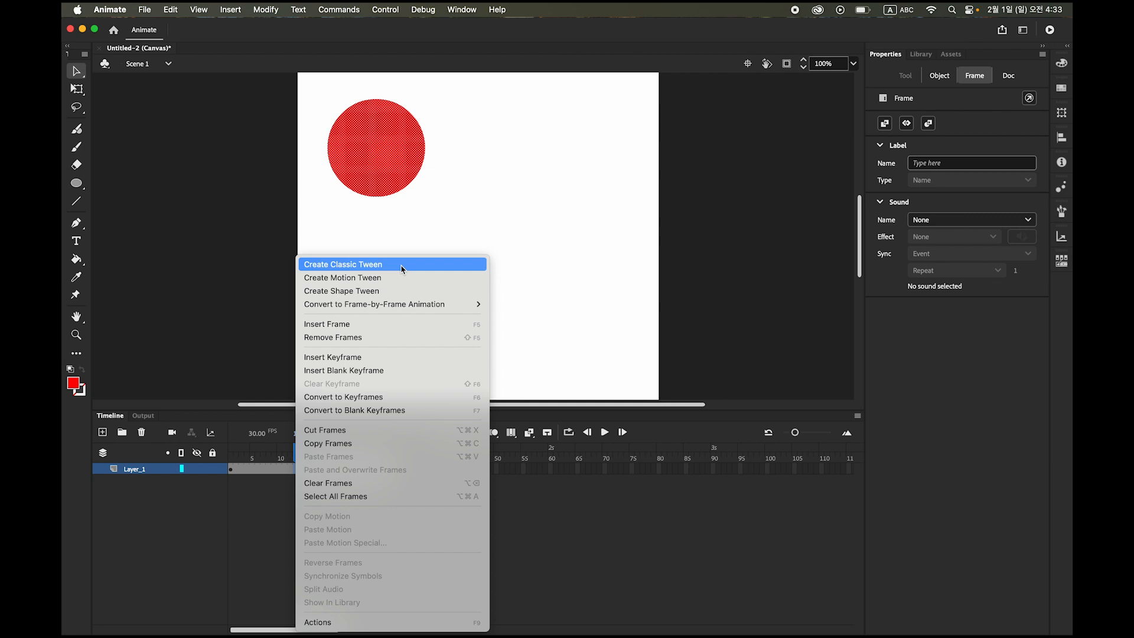
left_click(690, 303)
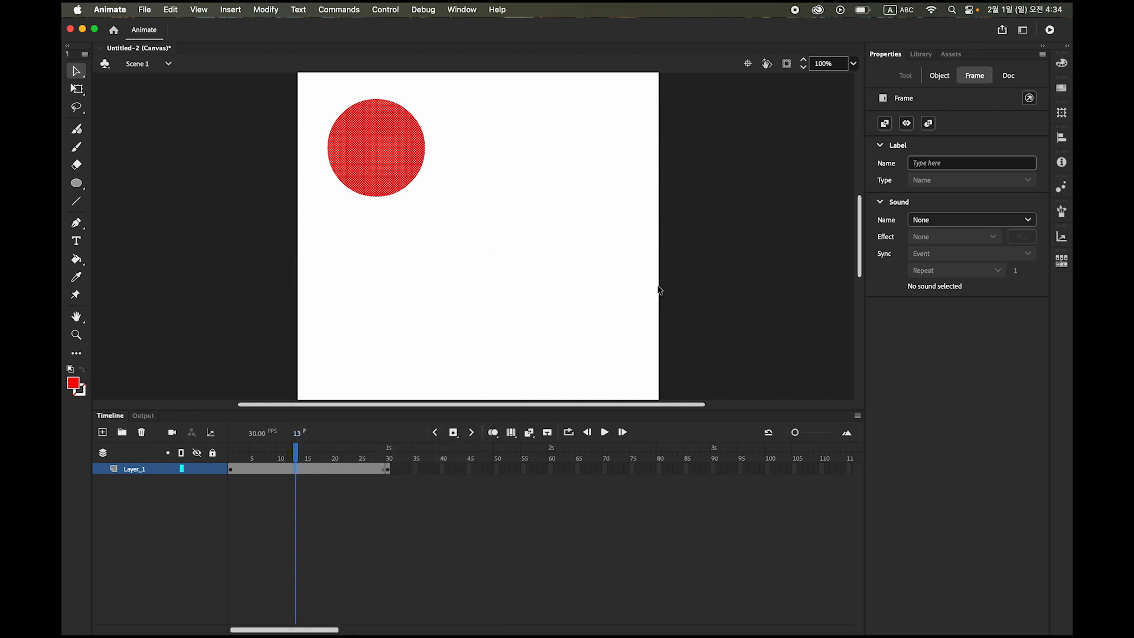
left_click(237, 10)
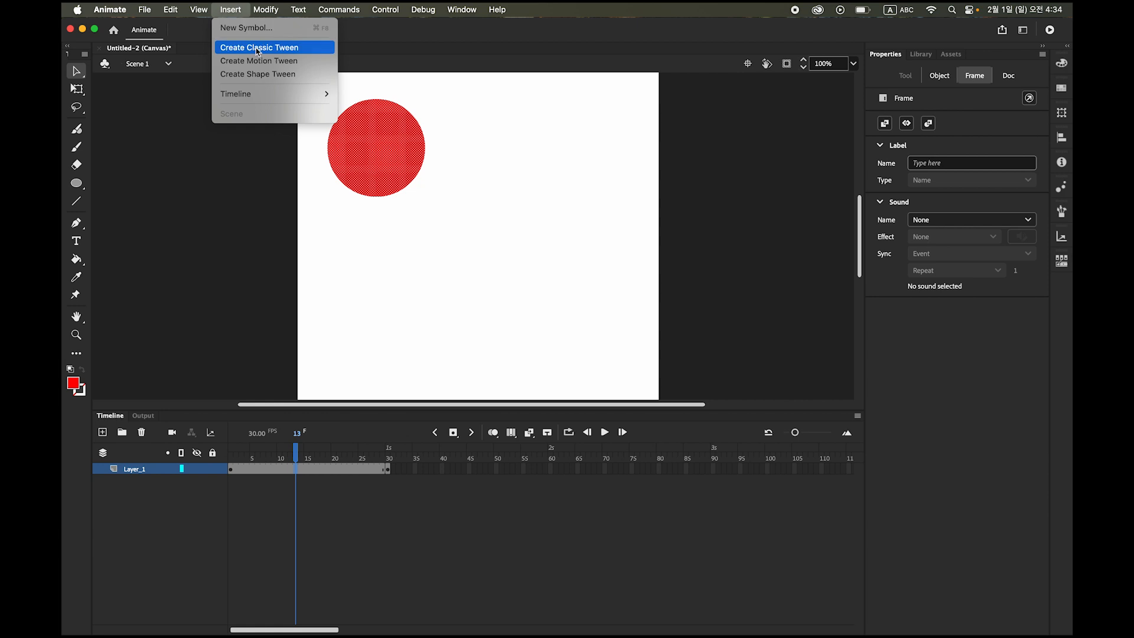
left_click(258, 49)
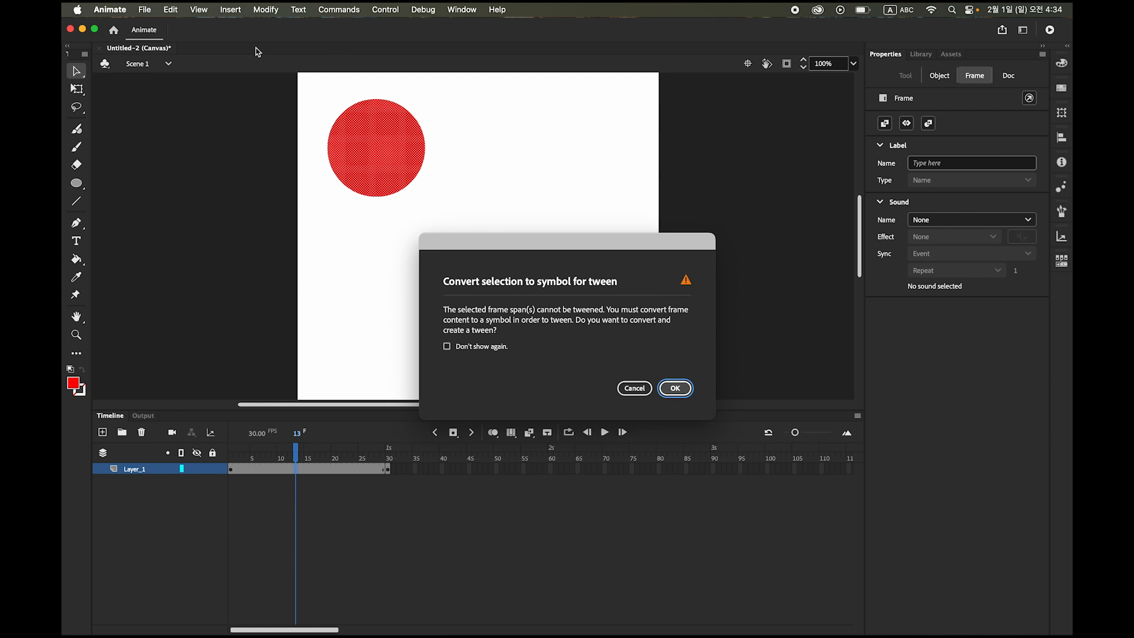
left_click(677, 391)
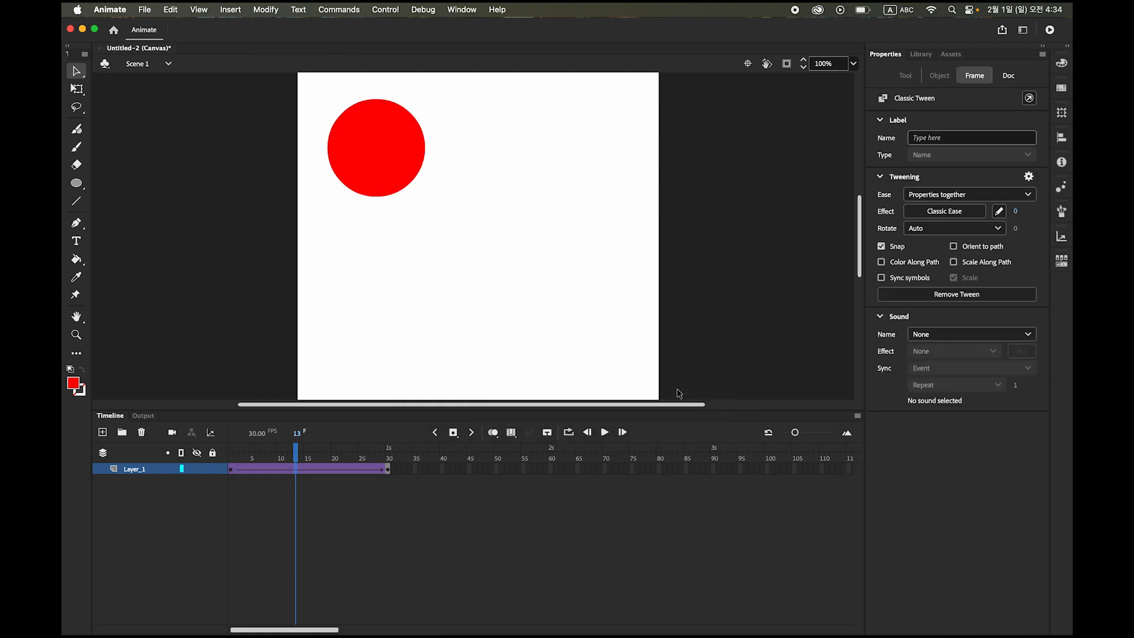
Step: Move the circle at frame 30 to the stage's lower-right area, about X 460, Y 418, and play the animation
left_click(429, 552)
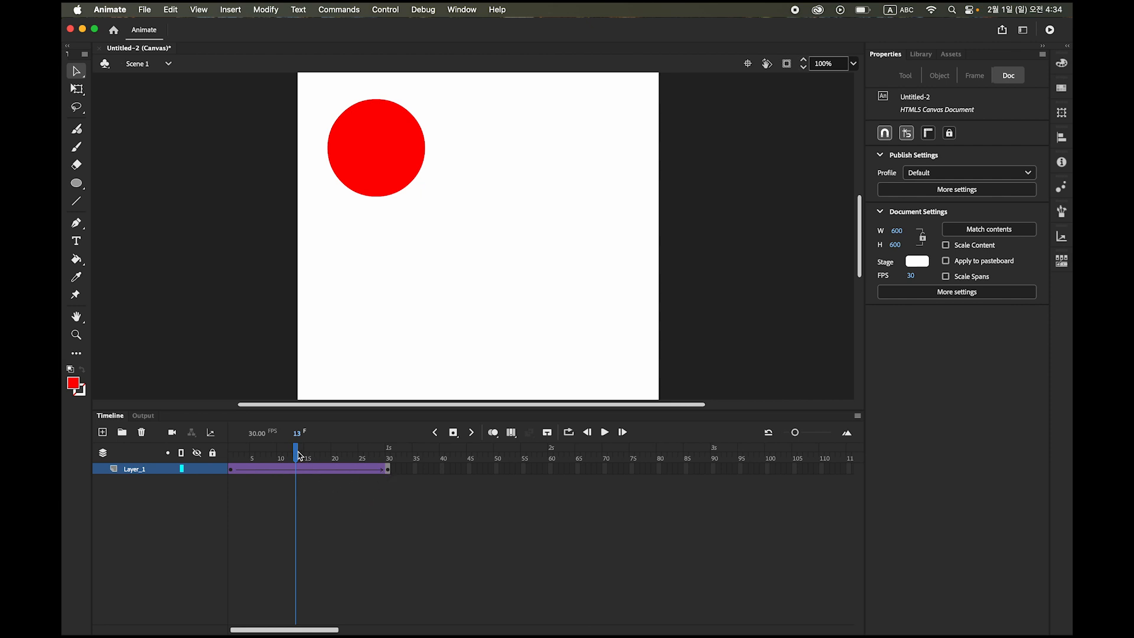
left_click_drag(296, 453, 262, 461)
left_click(231, 469)
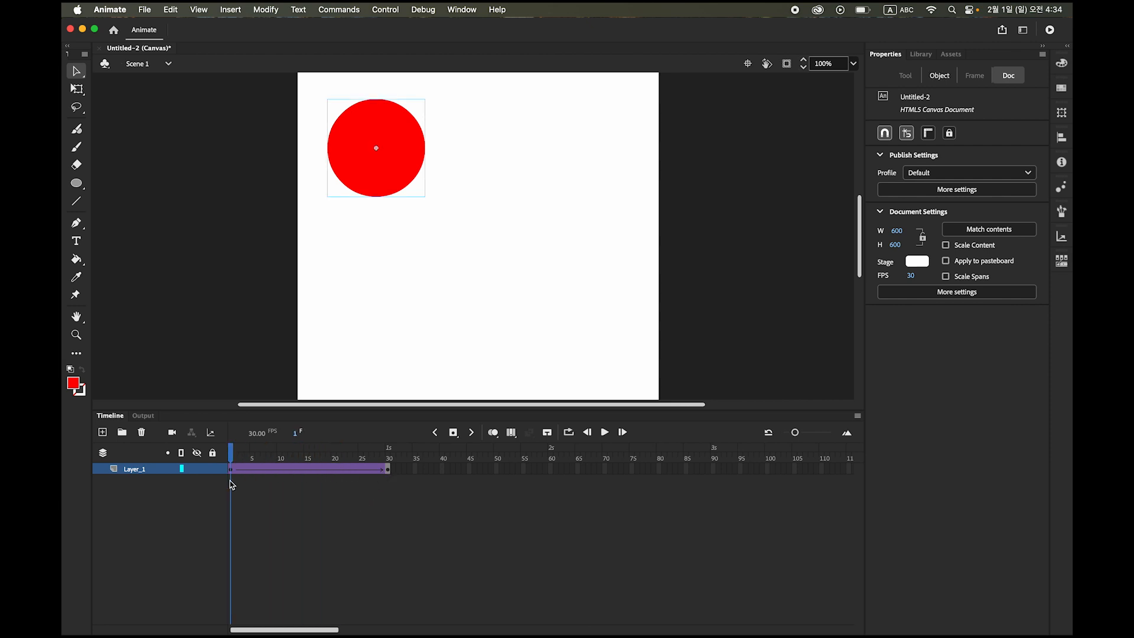
left_click(230, 471)
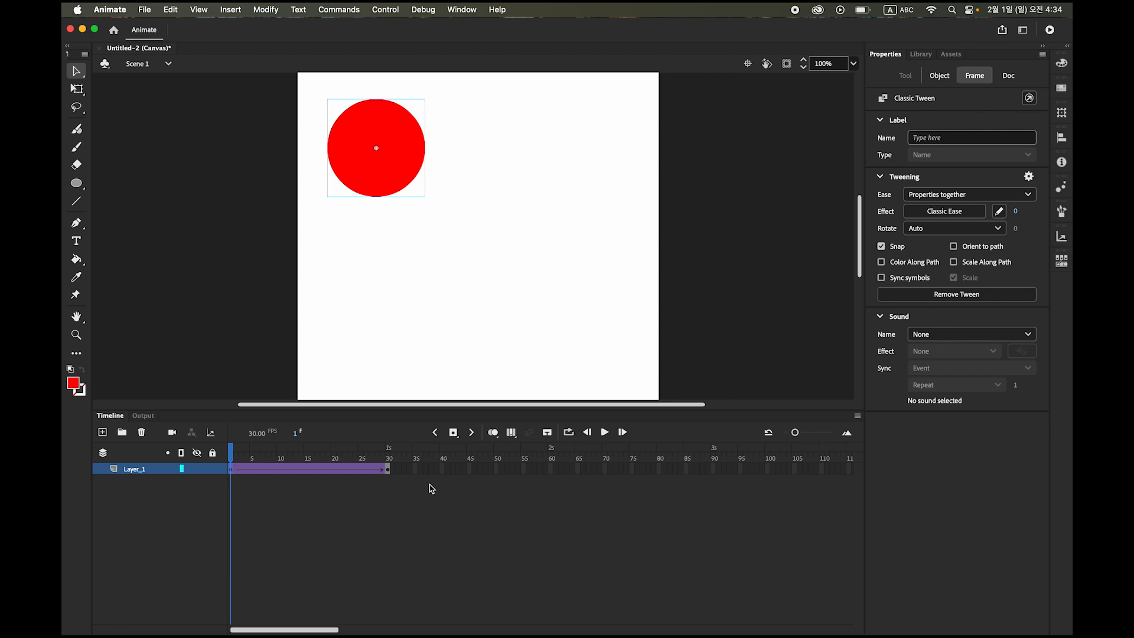
left_click(387, 468)
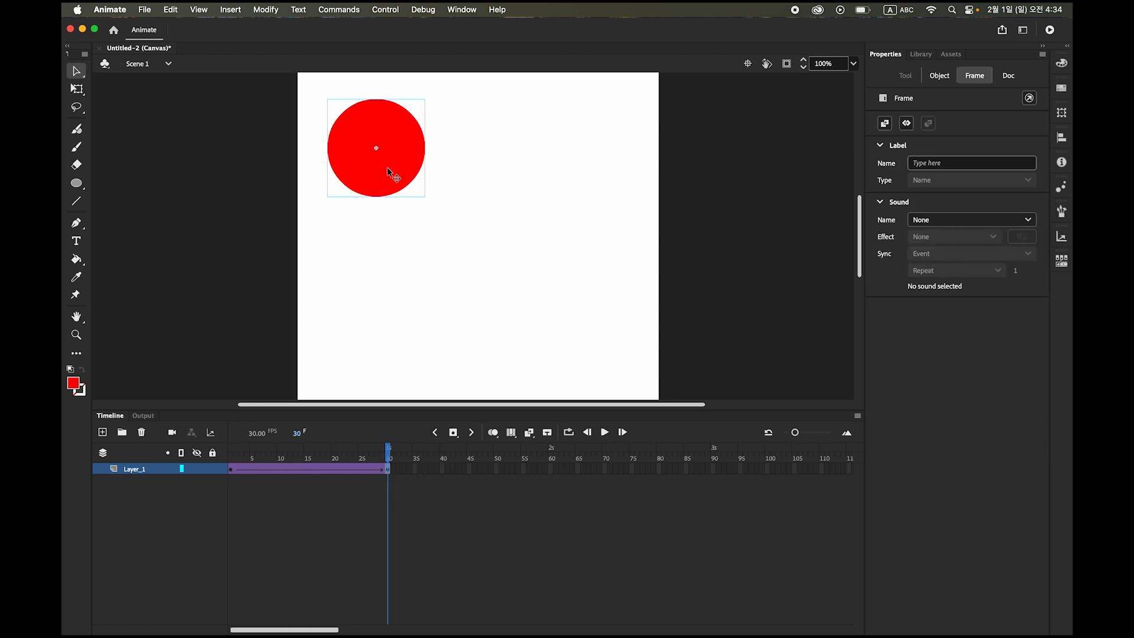
left_click_drag(381, 170, 579, 331)
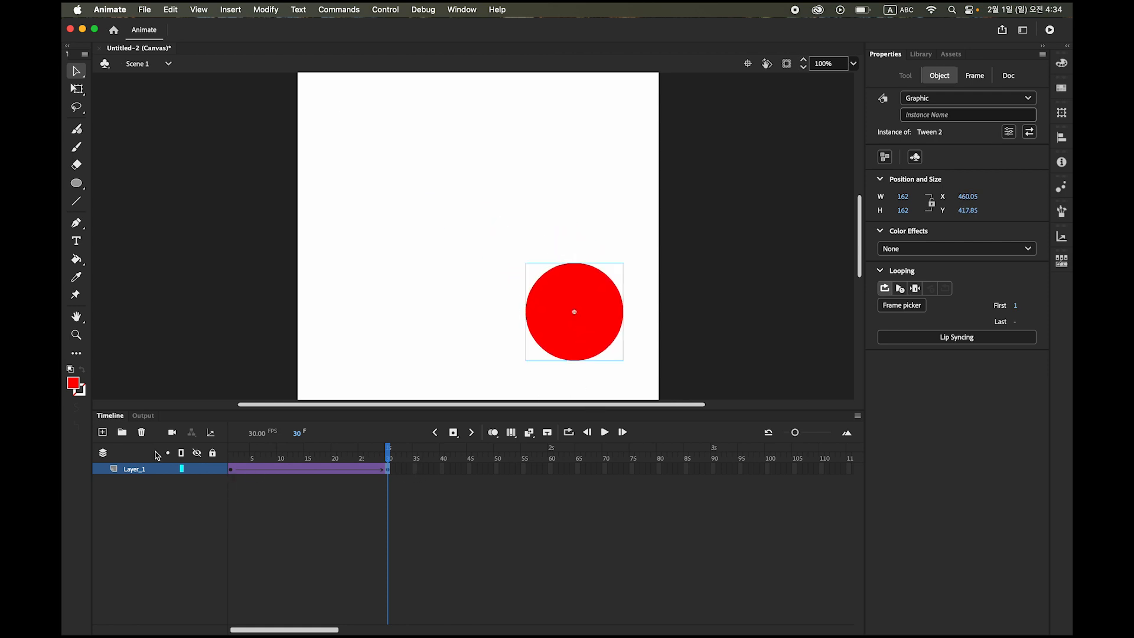
left_click(606, 434)
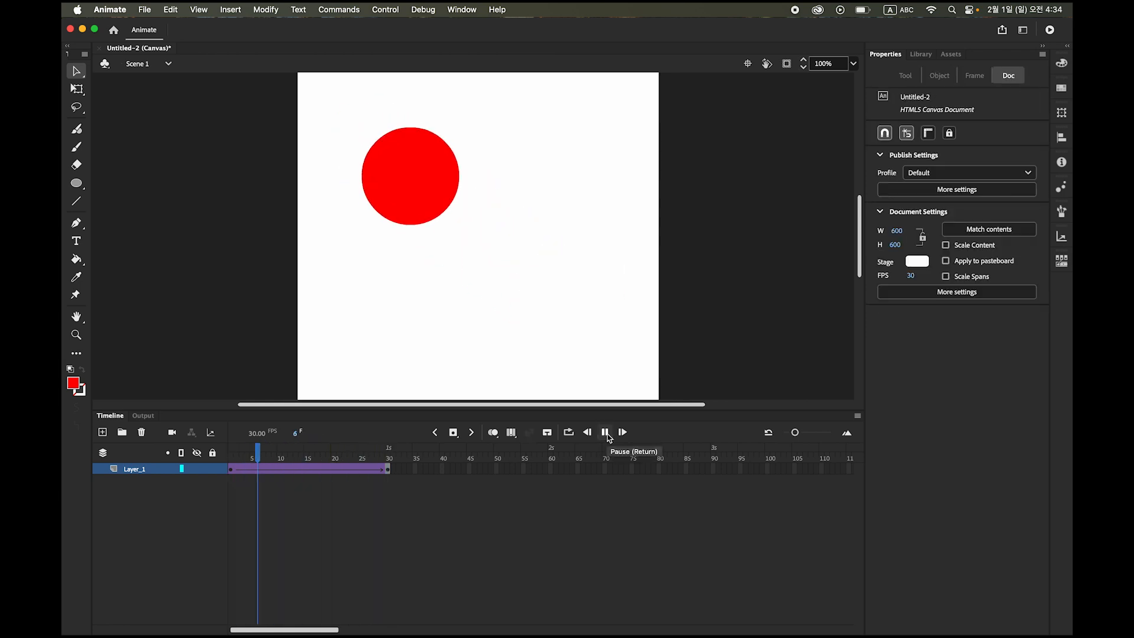
left_click(606, 434)
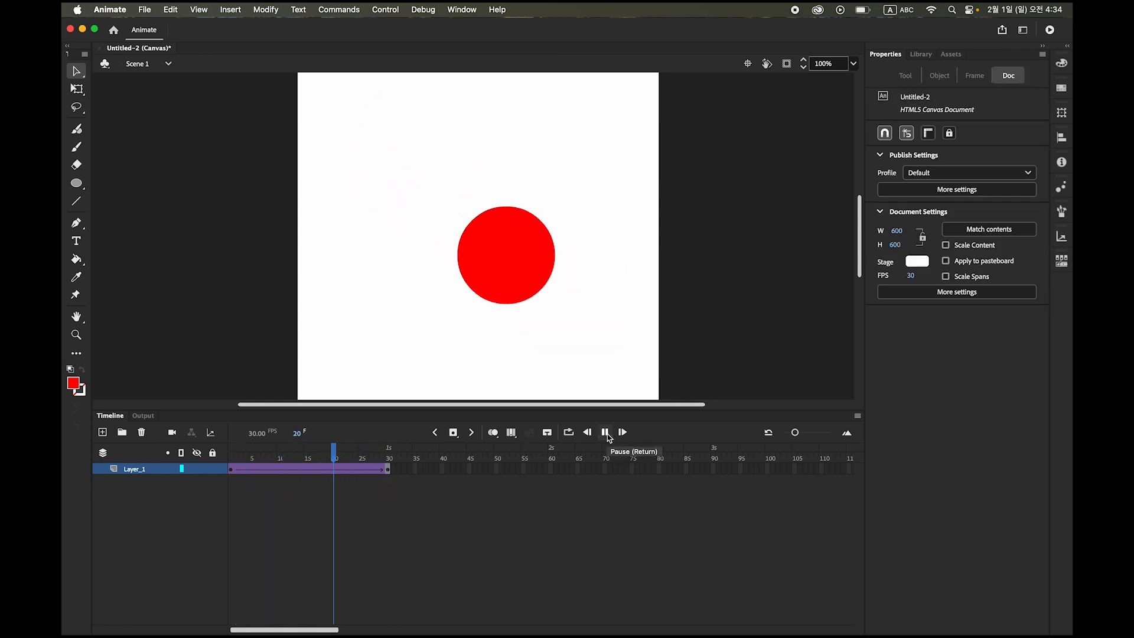
Step: Move the playhead to frame 15 and insert a keyframe in the middle of the tween
left_click_drag(390, 458, 307, 461)
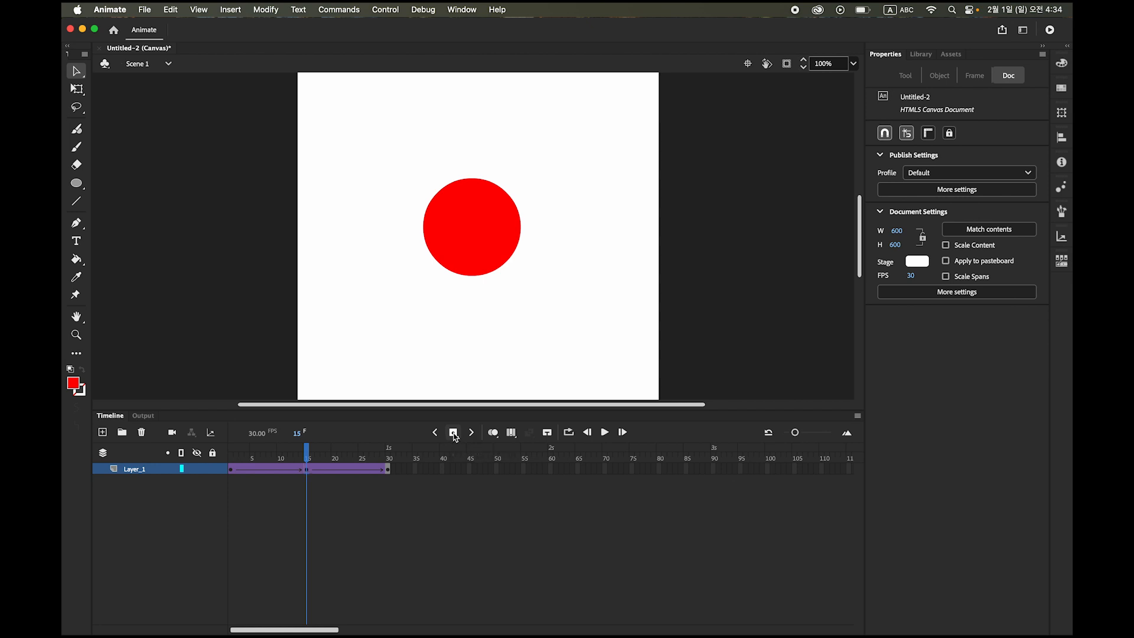
Step: Move the circle at frame 15 to the stage's lower-left area, about X 178, Y 412, and play the animation from frame 1
left_click_drag(463, 253, 395, 335)
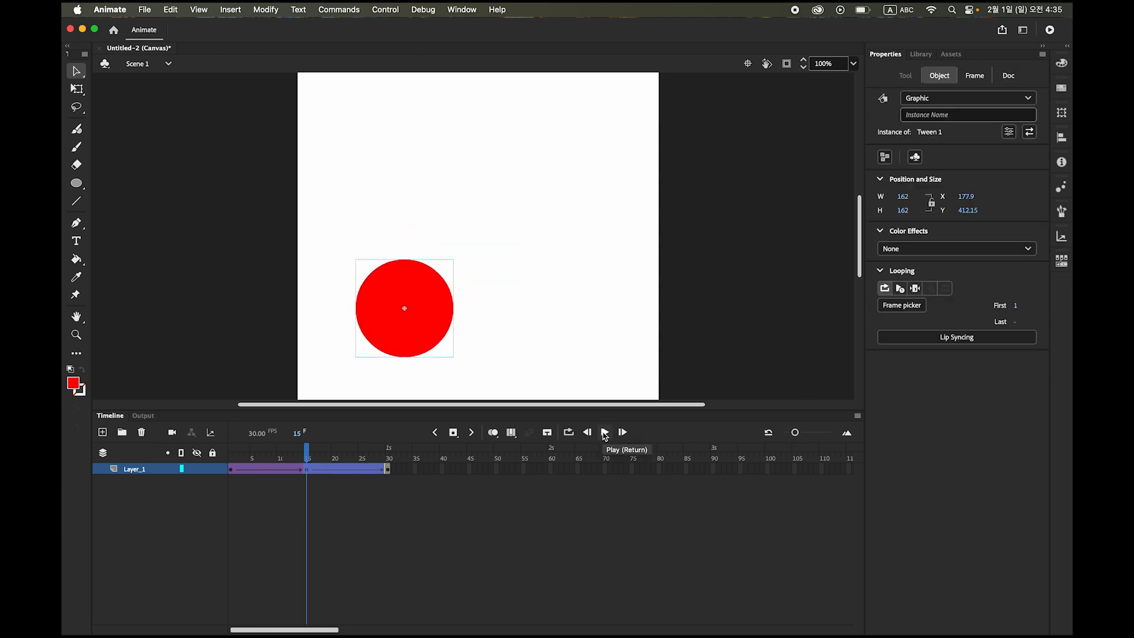
left_click(306, 453)
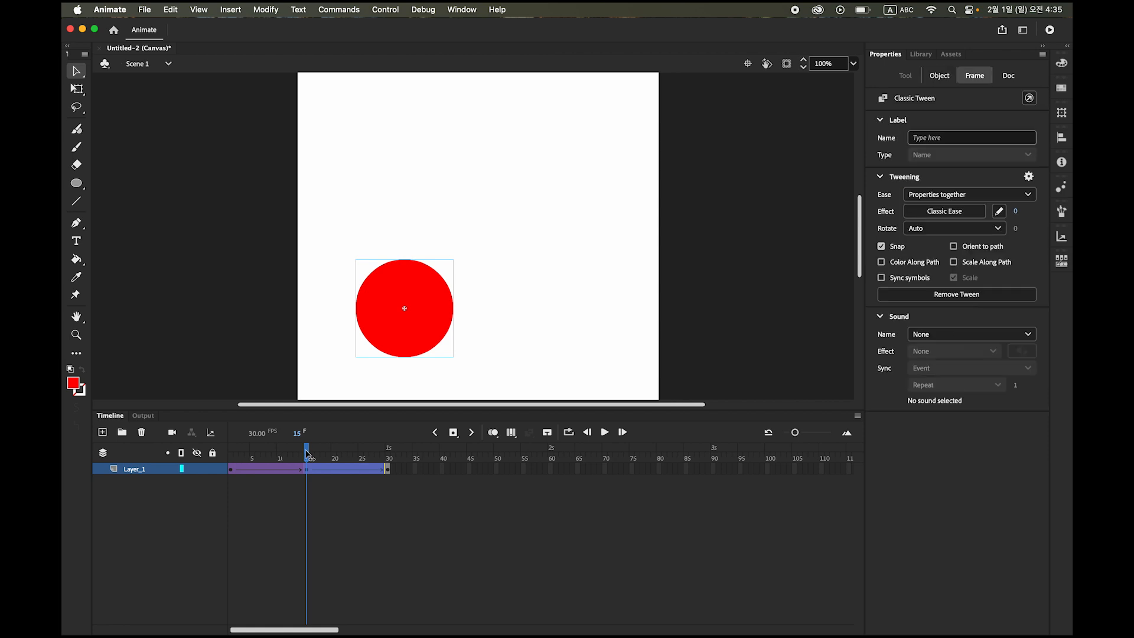
left_click_drag(306, 454, 232, 454)
left_click(604, 432)
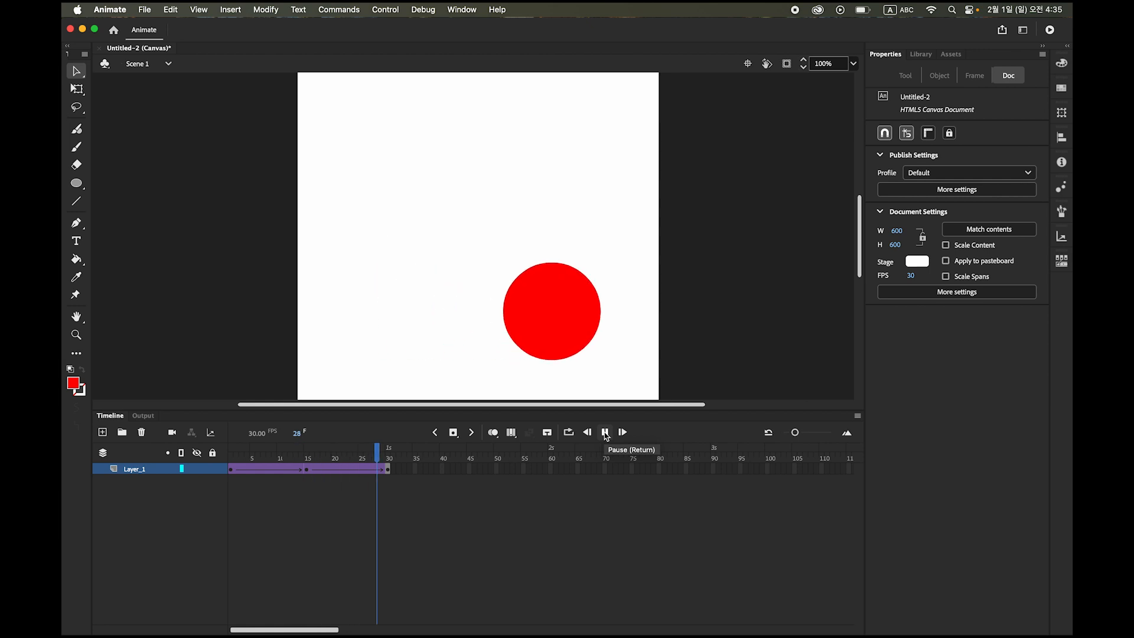
Step: At the frame 15 keyframe, stretch the circle into a tall ellipse about 112 × 330 and rotate it clockwise with Free Transform
left_click(308, 470)
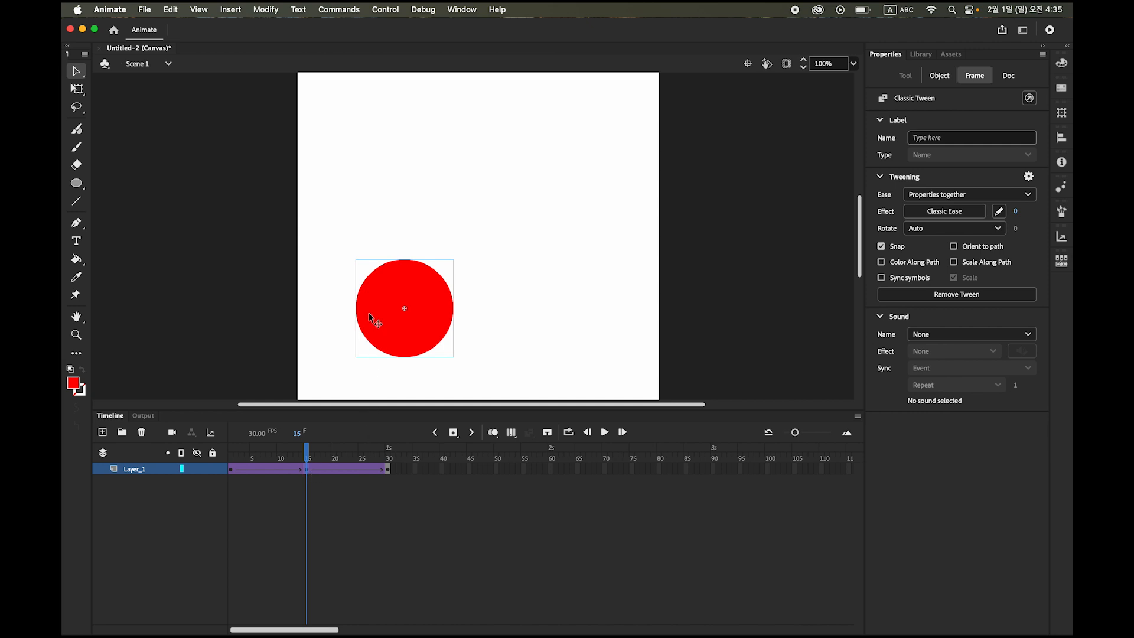
left_click(77, 90)
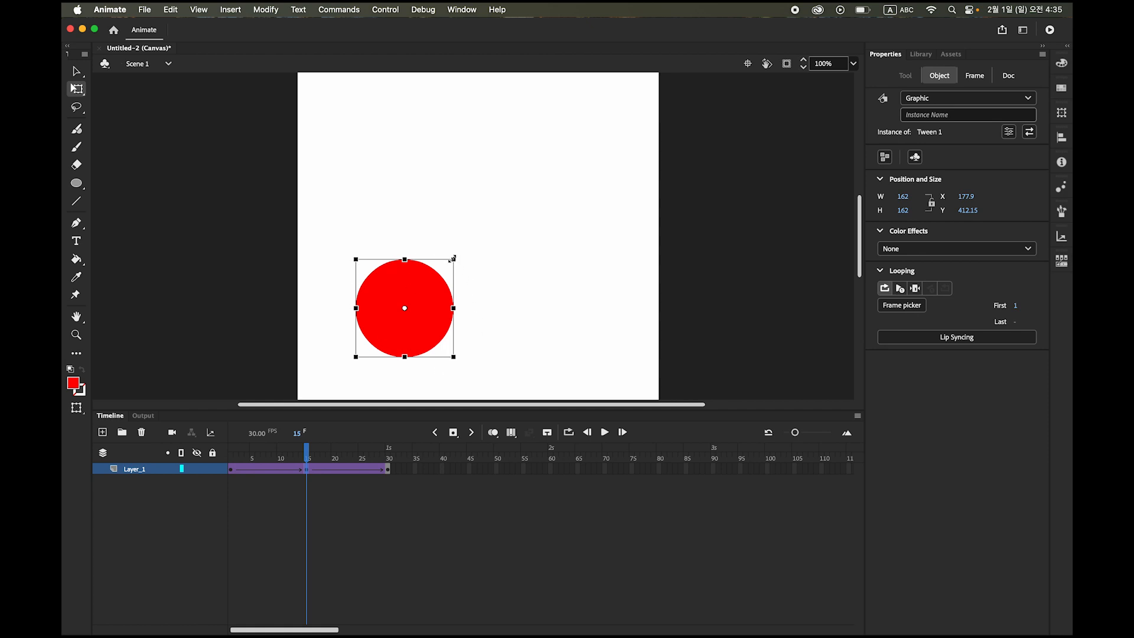
left_click_drag(454, 259, 440, 208)
left_click_drag(415, 267, 419, 249)
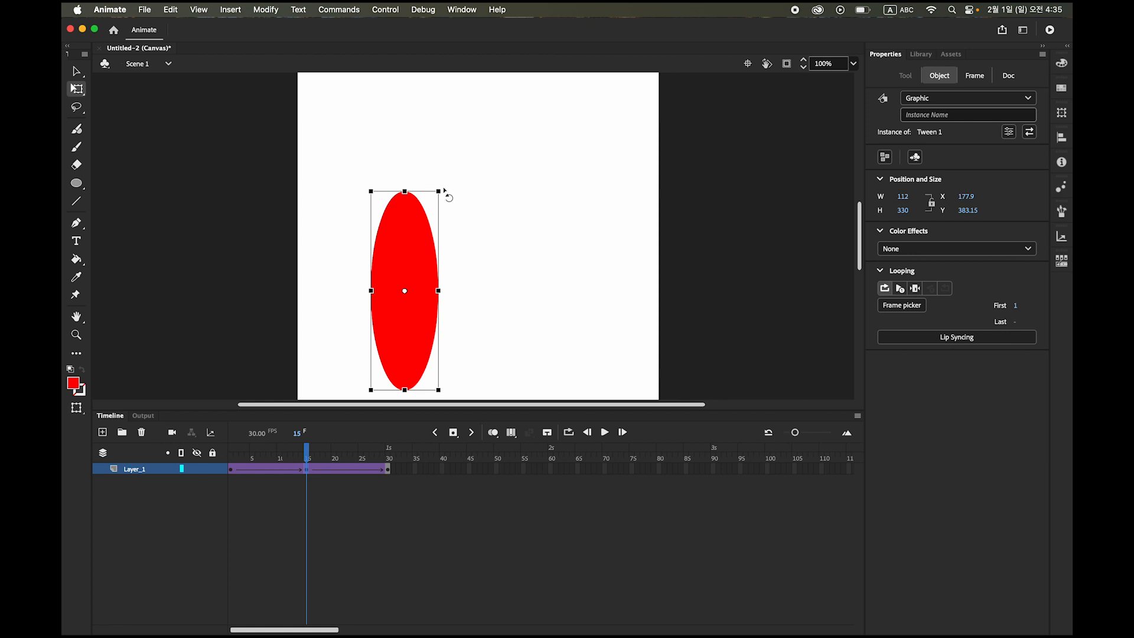
left_click_drag(445, 190, 506, 260)
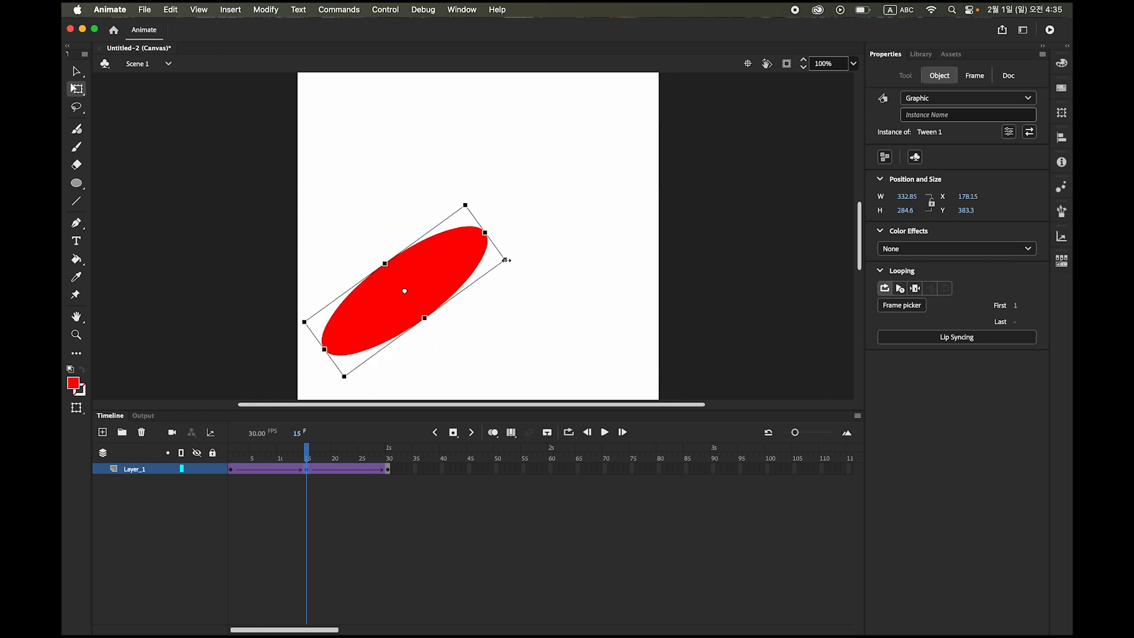
Step: Return the playhead to frame 1 and play the tween through to frame 30
left_click_drag(307, 454, 230, 455)
left_click(605, 432)
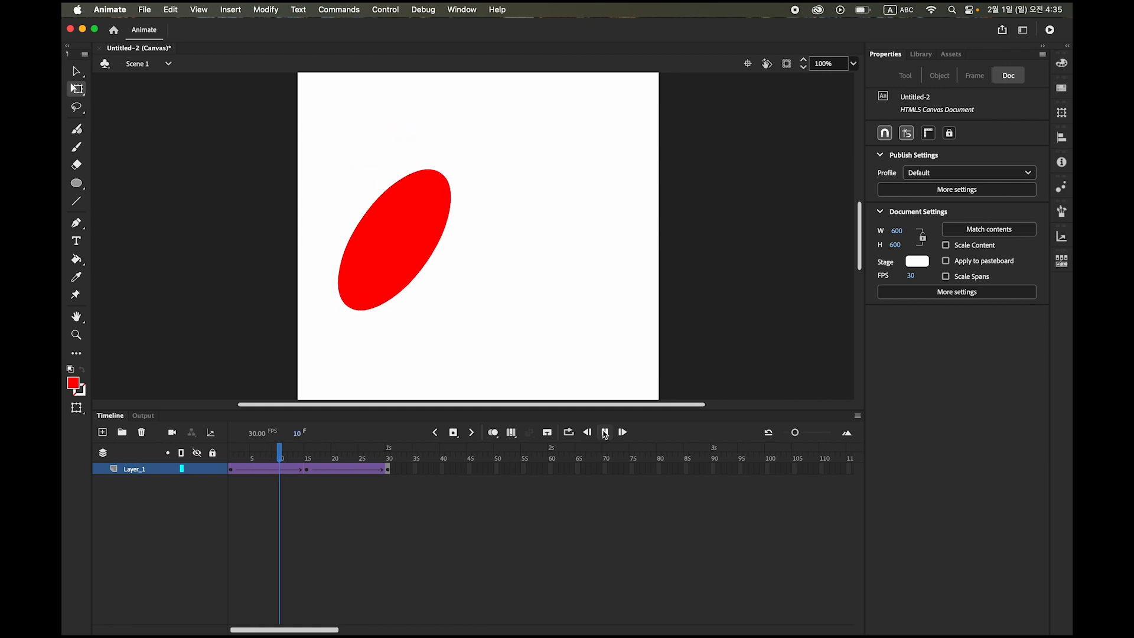
left_click(604, 433)
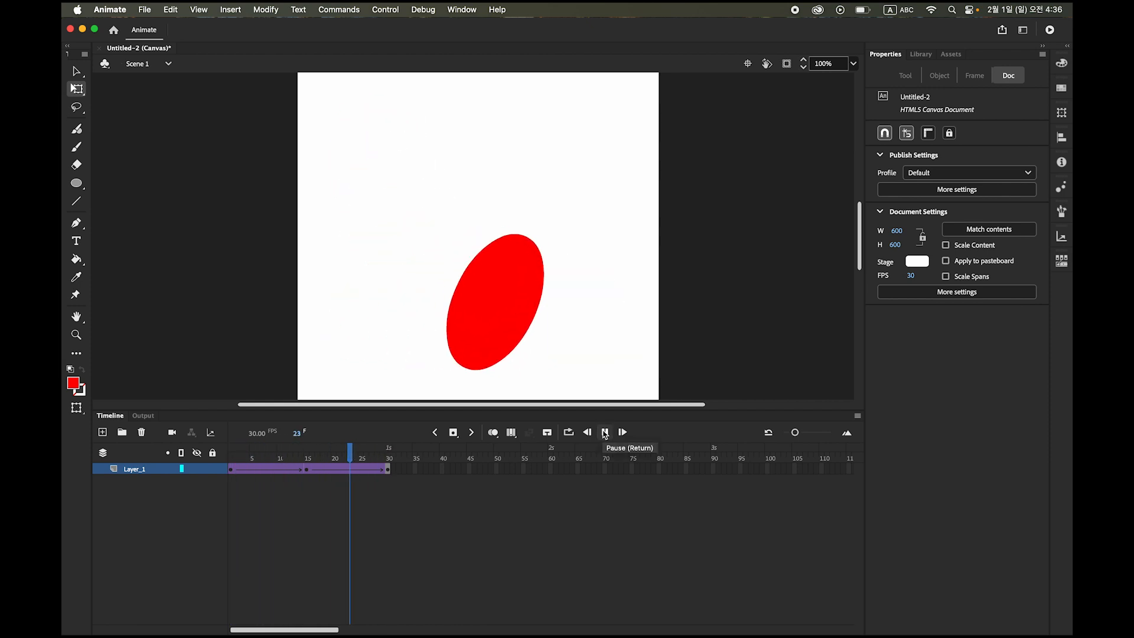
left_click(605, 433)
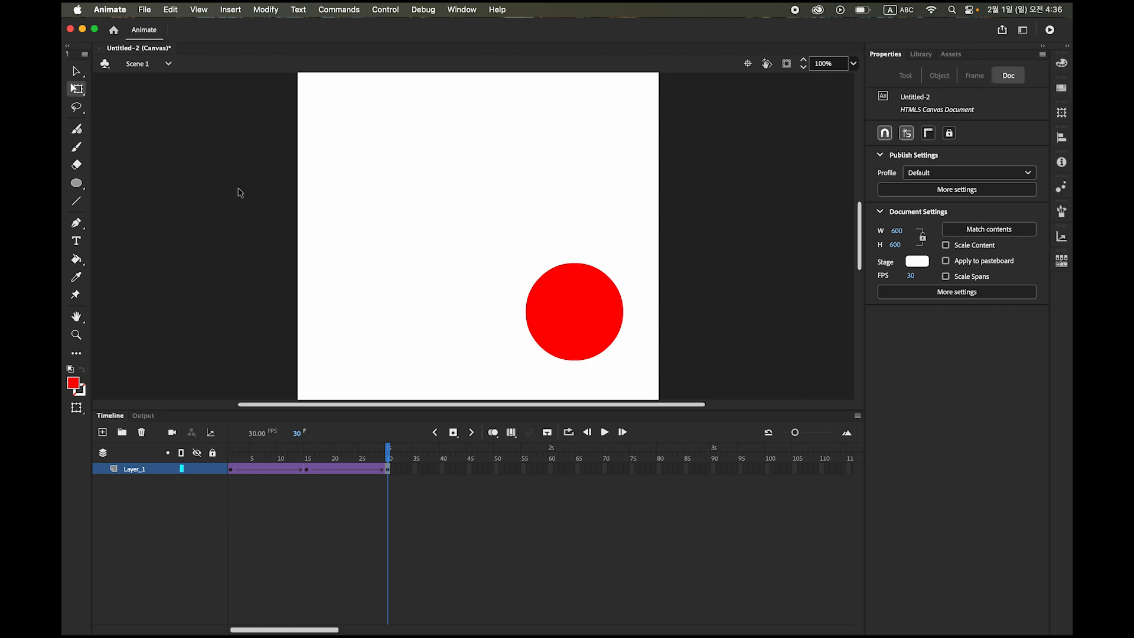
Step: Create a new 600 × 600 HTML5 Canvas document at 30 frames per second
left_click(145, 10)
left_click(150, 27)
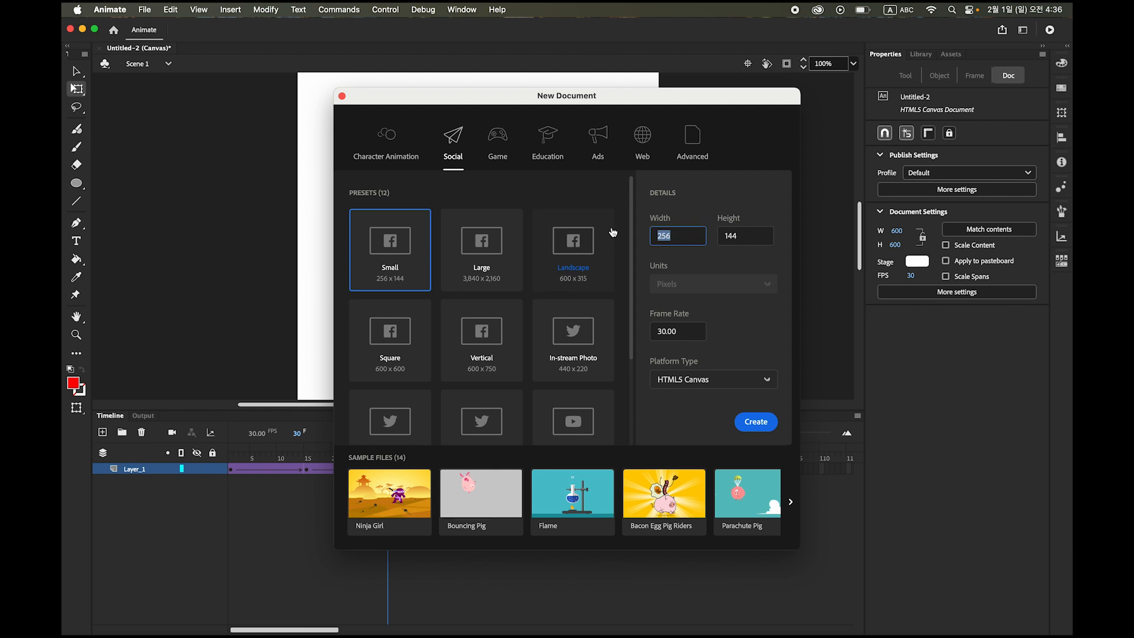
type("600")
left_click(748, 238)
type("60")
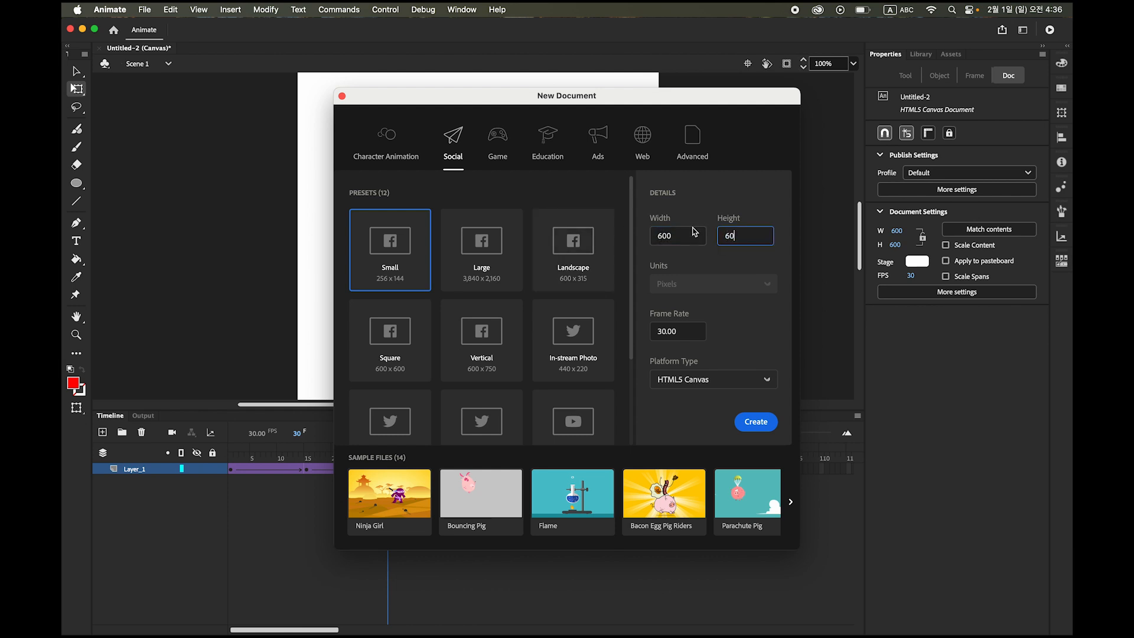
left_click_drag(686, 331, 630, 331)
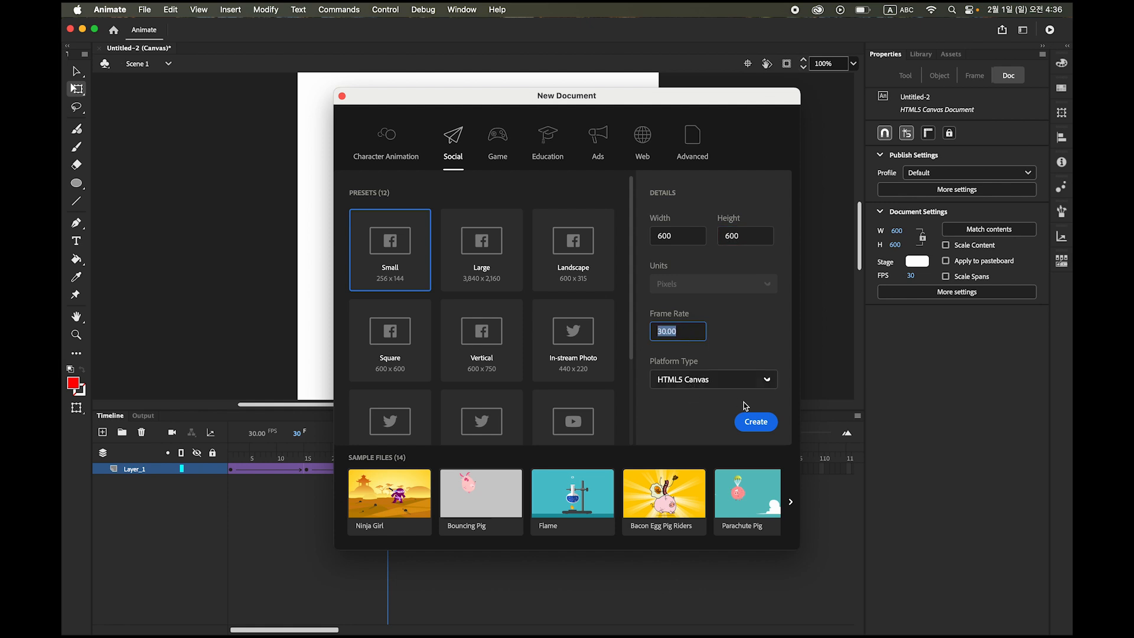
left_click(760, 422)
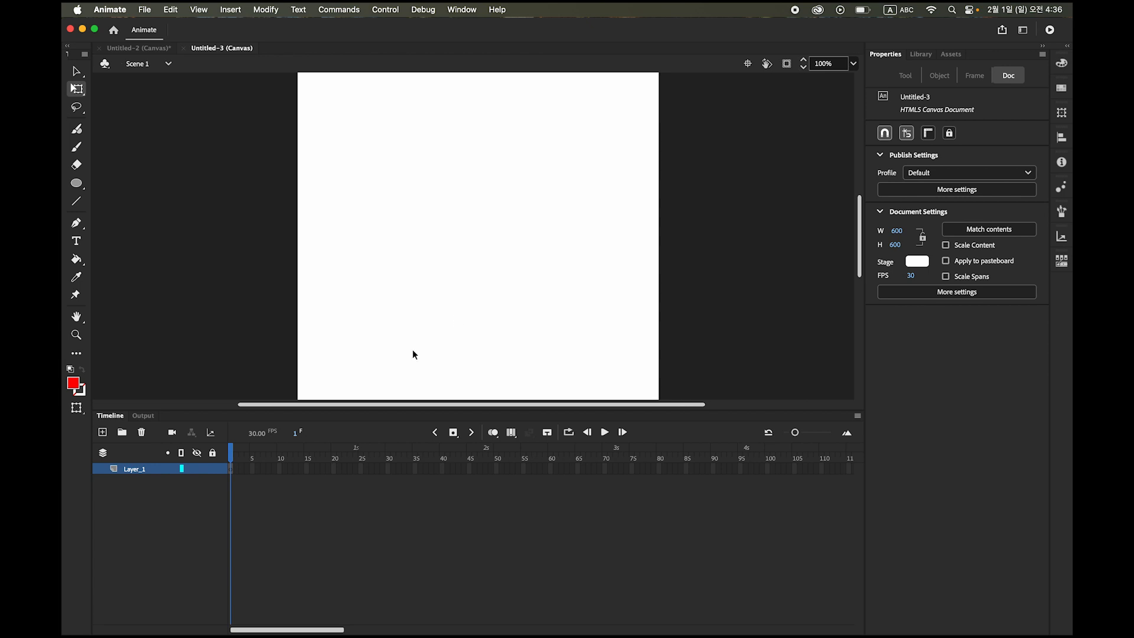
Step: Switch to Illustrator and pull the coffee logo's scalloped badge, round centre, lettering and cup apart
mouse_move(373, 633)
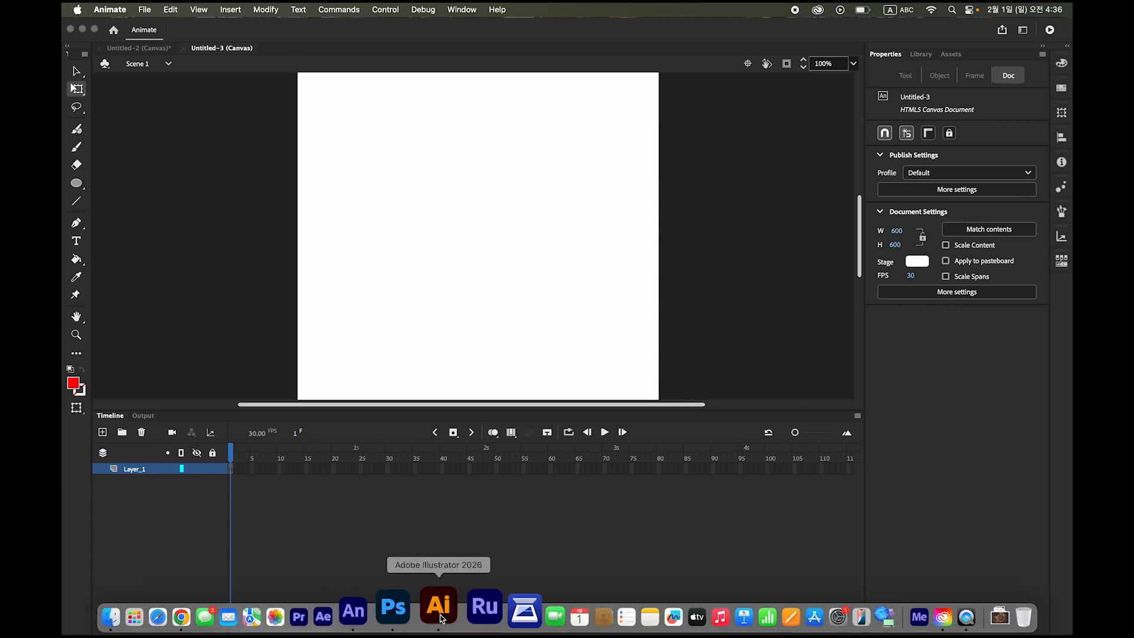
left_click(440, 630)
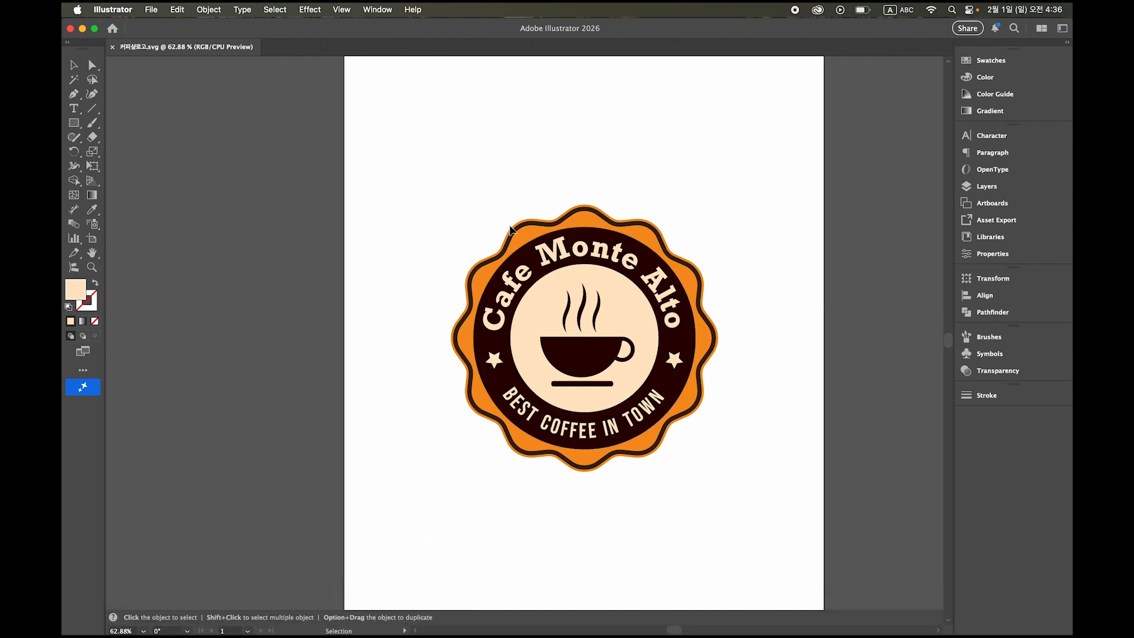
left_click_drag(528, 233, 315, 154)
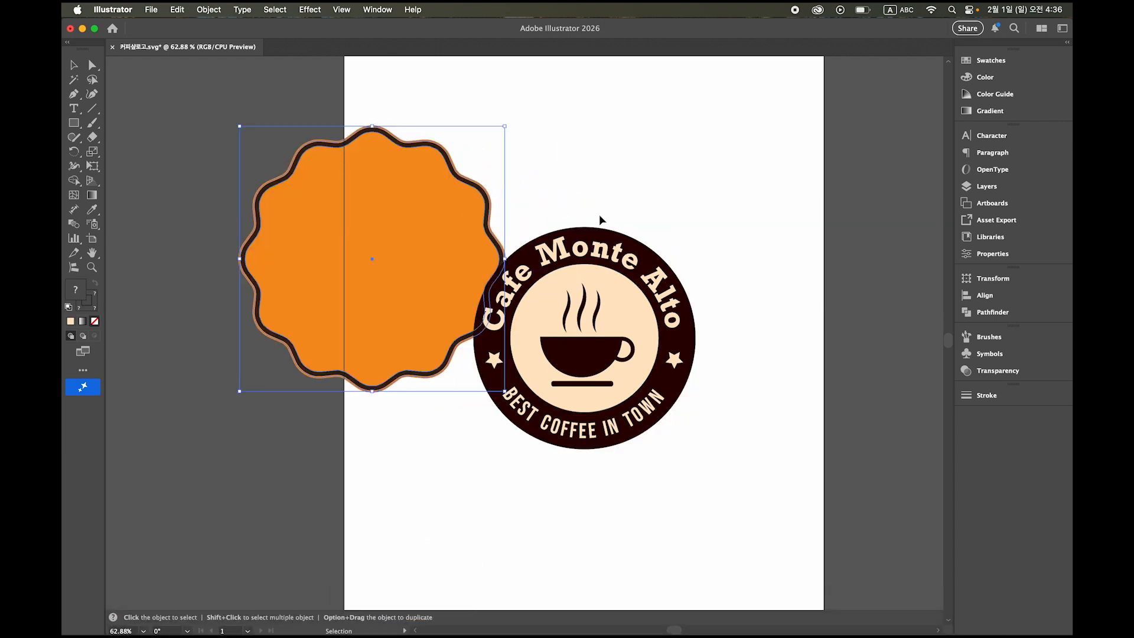
mouse_move(656, 247)
left_mouse_down()
mouse_move(725, 220)
mouse_move(863, 236)
left_mouse_up()
left_click_drag(630, 262, 491, 412)
left_click_drag(584, 385, 614, 272)
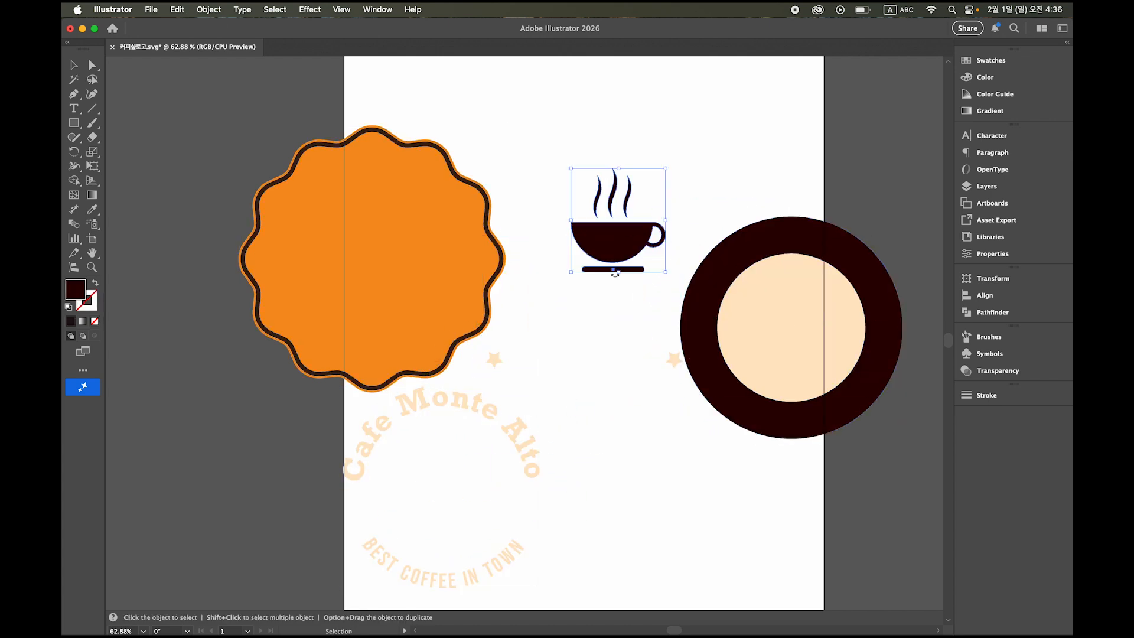
Step: Undo all the moves of the logo parts and switch back to Animate
key("super+z")
key("super+z")
key("super+z")
key("super+z")
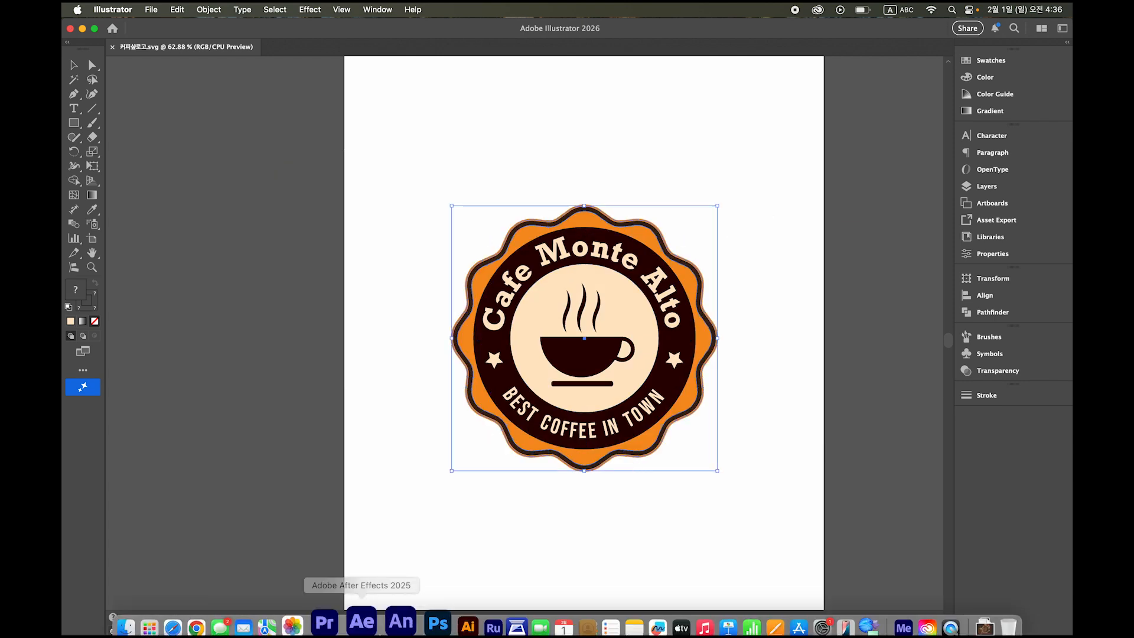
left_click(396, 617)
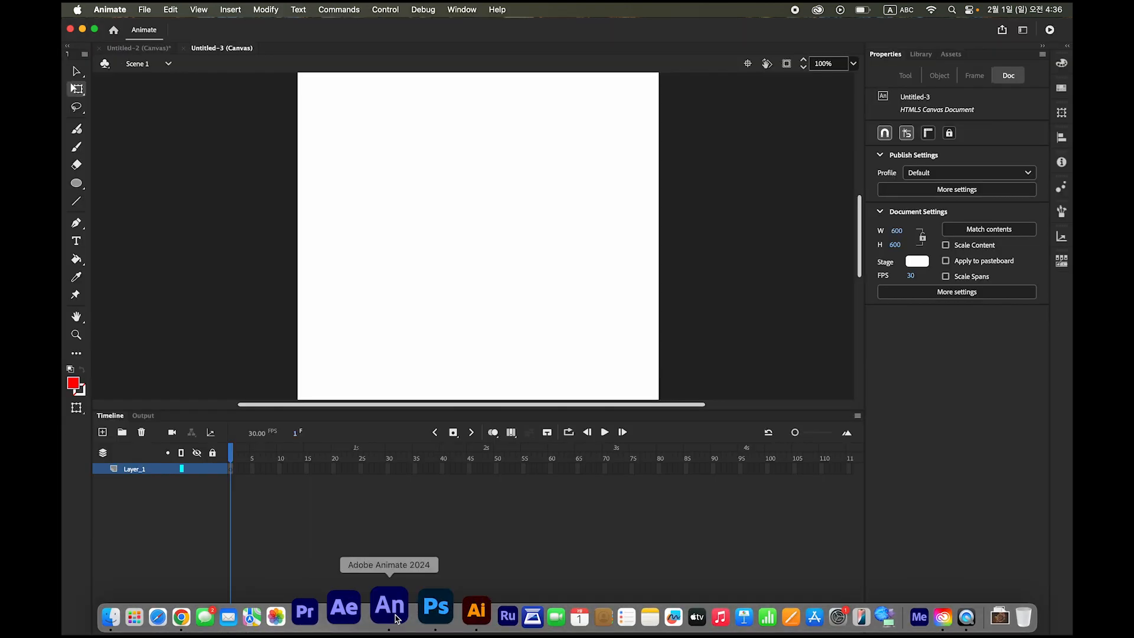
Step: Import the coffee logo .ai file from the Classic Tween folder to the stage with Animate layers conversion, and move it up to the stage's centre
left_click(153, 11)
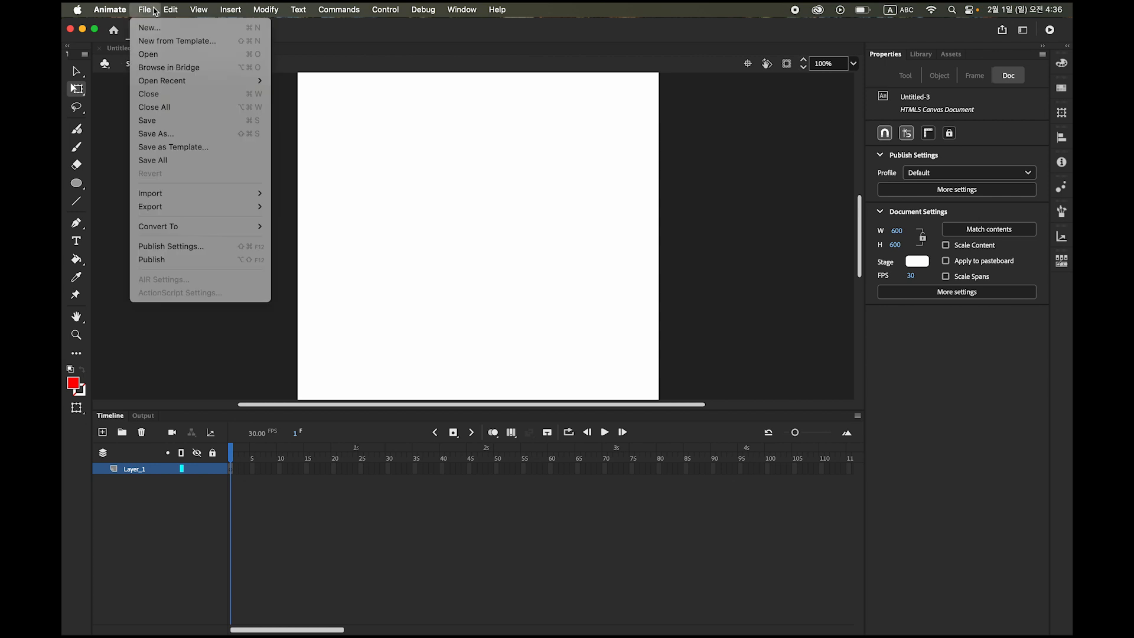
mouse_move(213, 195)
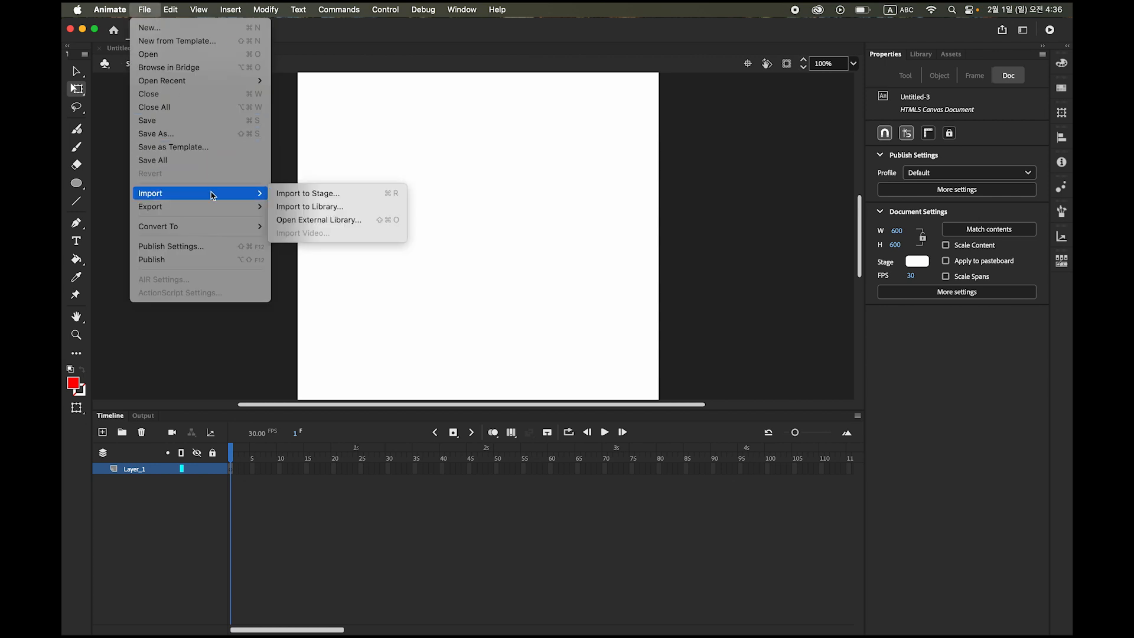
left_click(339, 195)
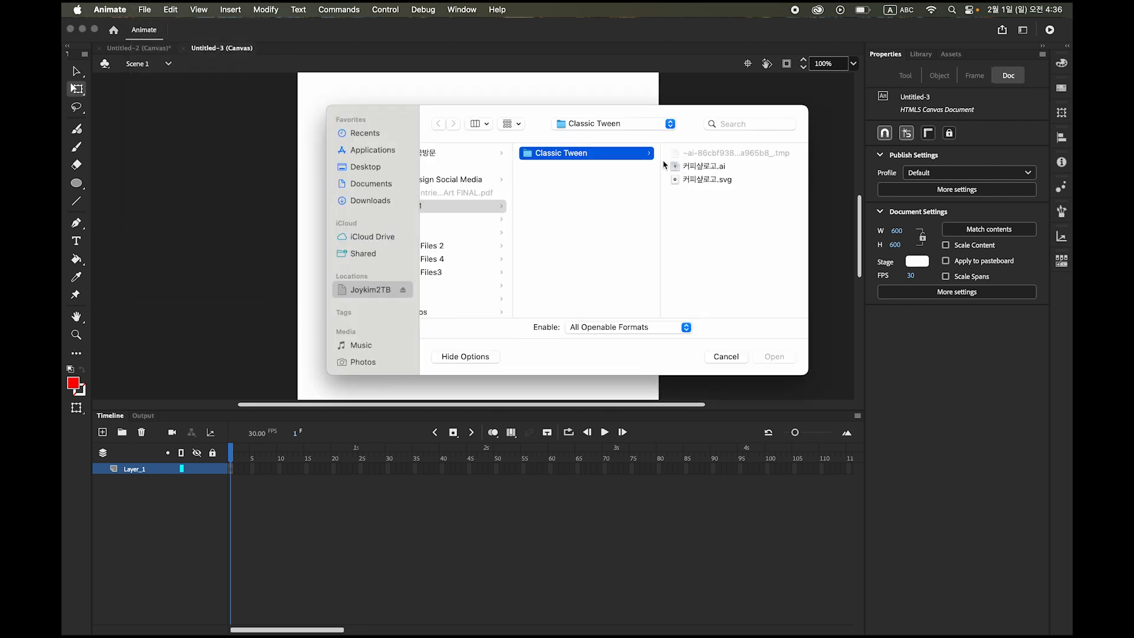
left_click(707, 168)
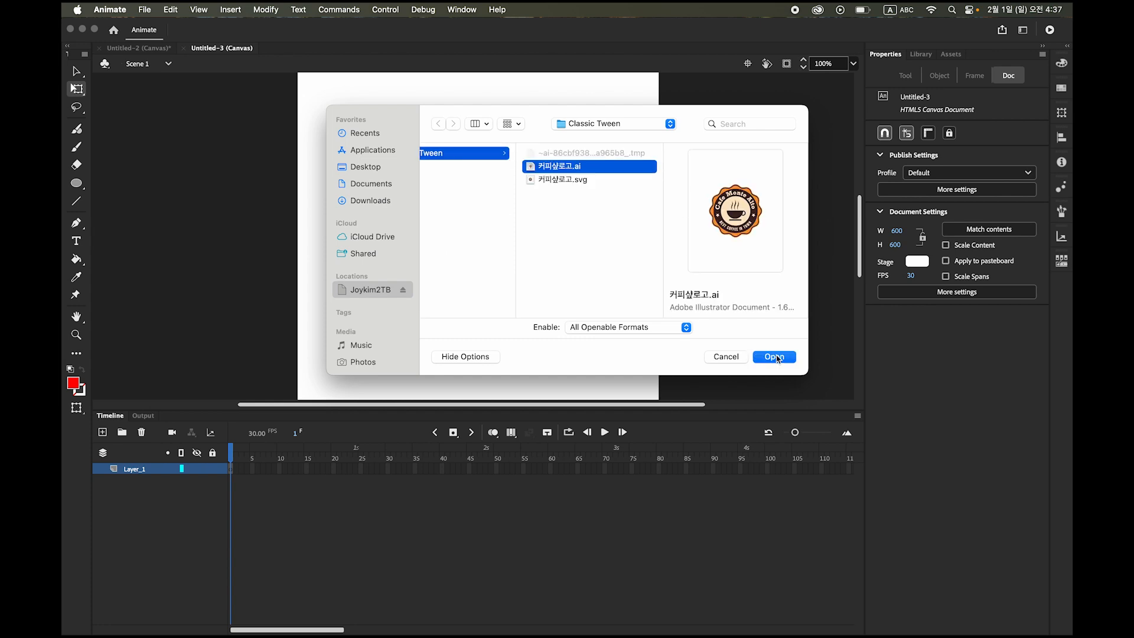
left_click(774, 357)
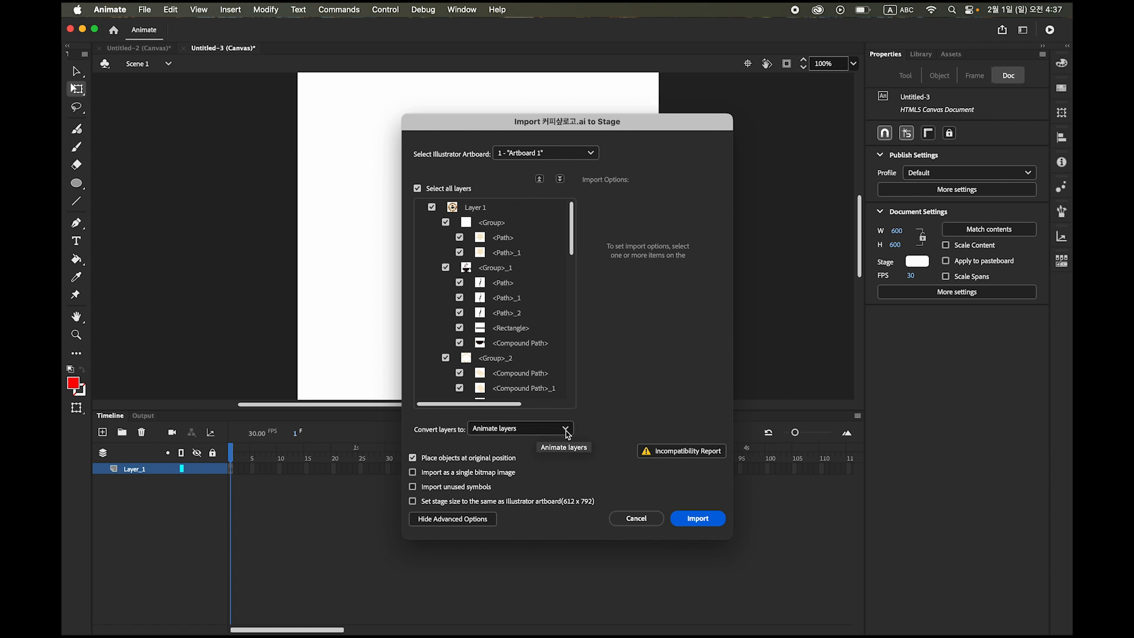
left_click(566, 431)
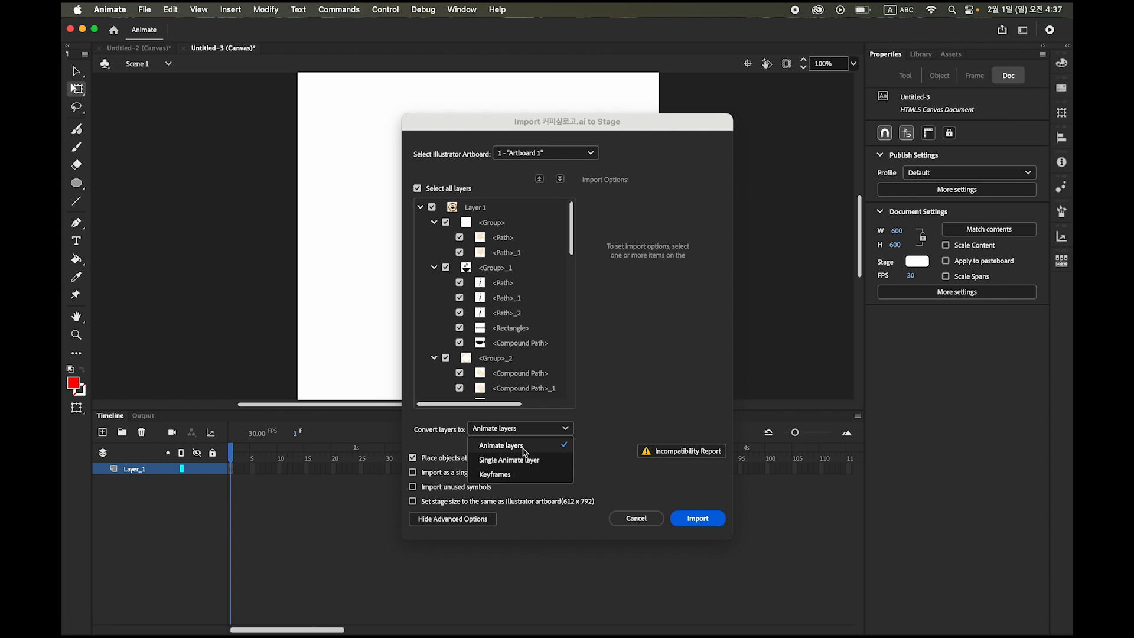
left_click(523, 450)
left_click(698, 521)
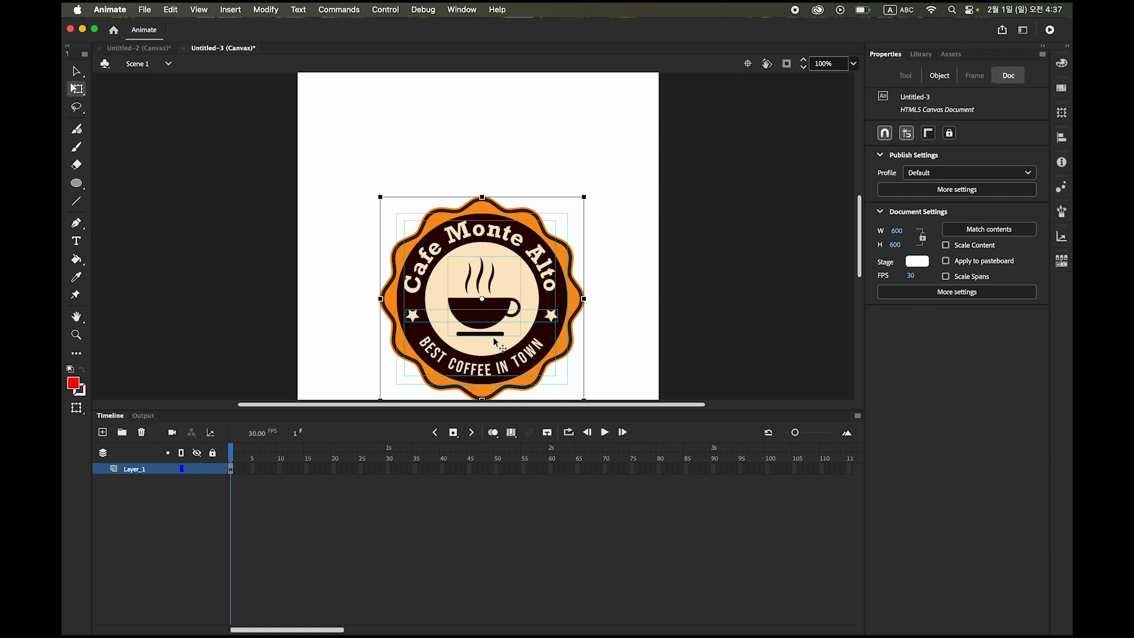
left_click_drag(496, 358, 506, 299)
left_click(736, 332)
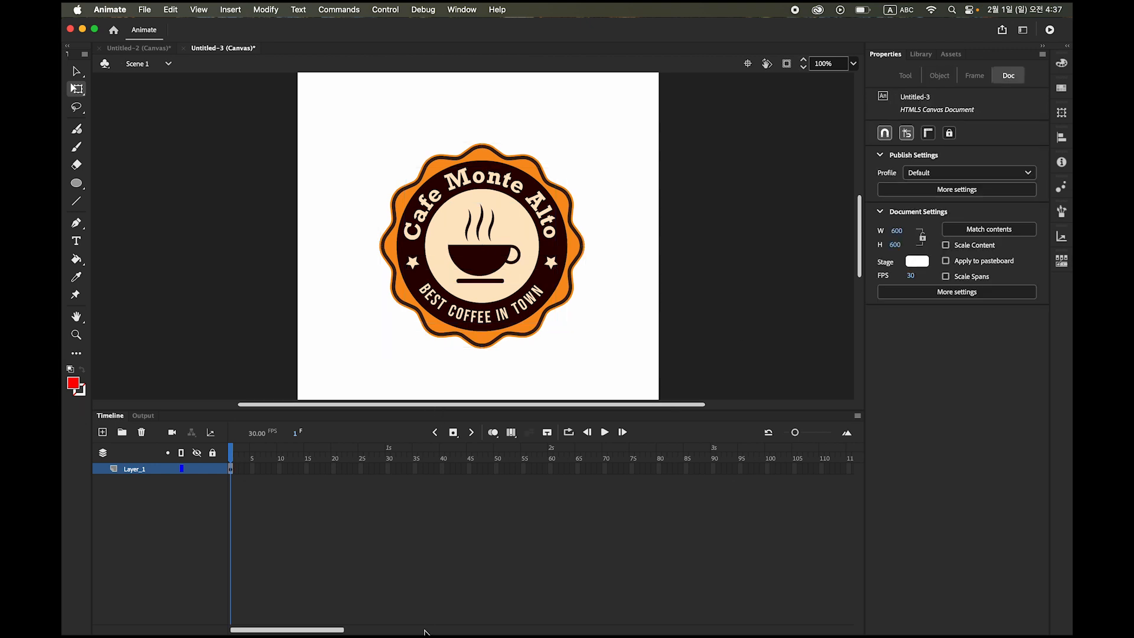
Step: Switch to Photoshop to view the coffee bean cup photo, and return to Animate
mouse_move(425, 633)
left_click(417, 608)
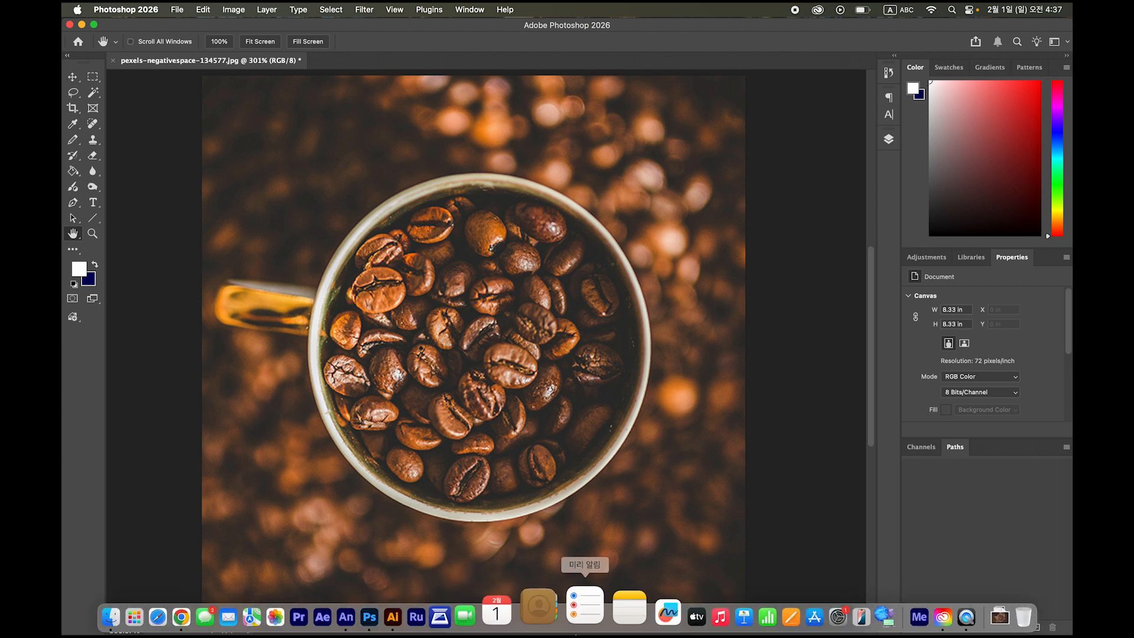
left_click(393, 627)
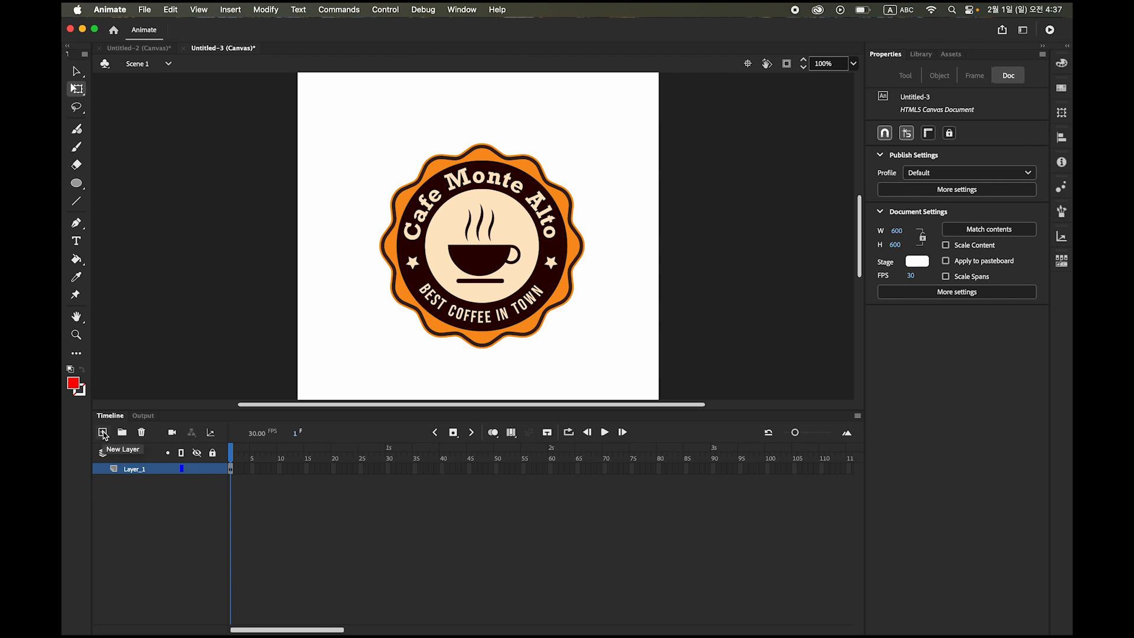
Step: Add a new layer and move it below Layer_1, which holds the logo
left_click(103, 432)
left_click_drag(139, 472, 141, 503)
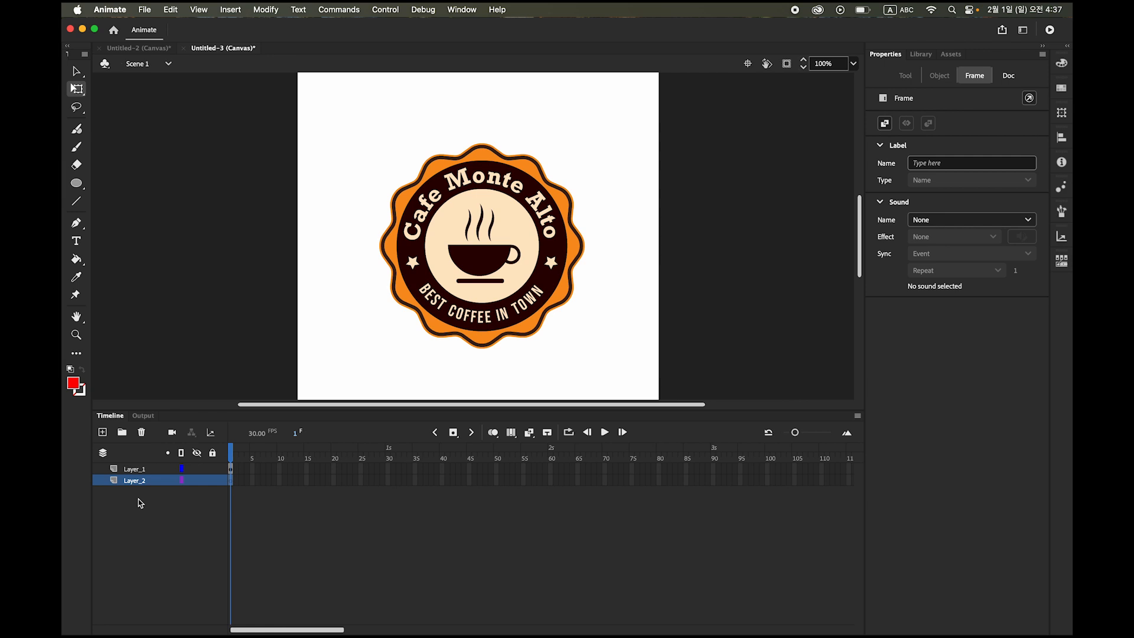
key("ctrl+space")
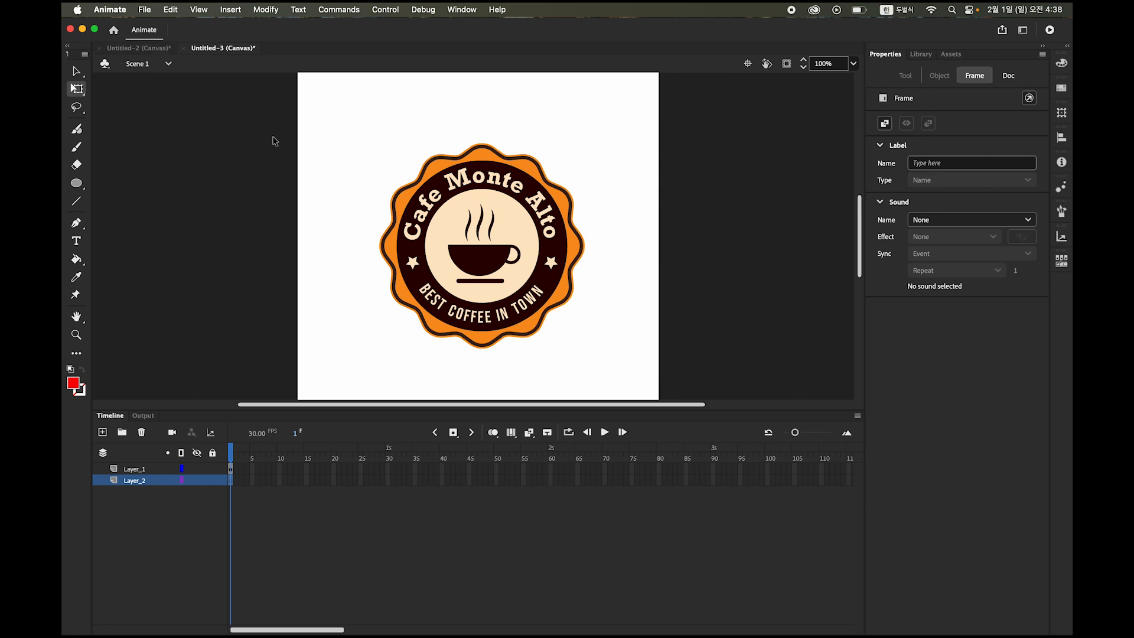
Step: Import the coffee bean cup photo to the stage on Layer_2 as the background
left_click(141, 9)
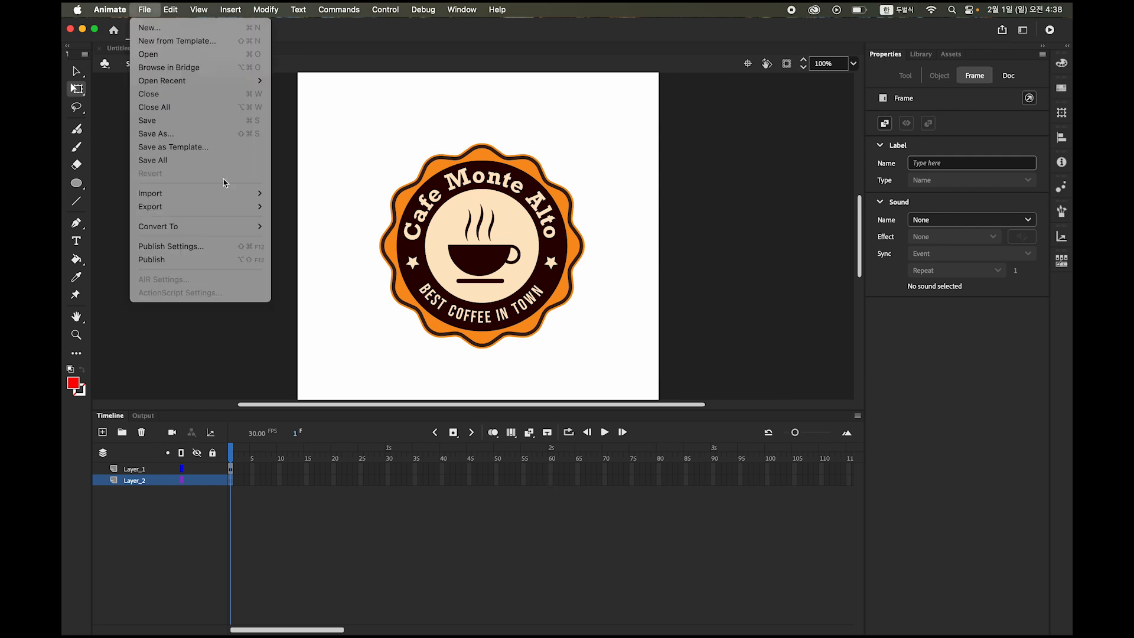
left_click(312, 194)
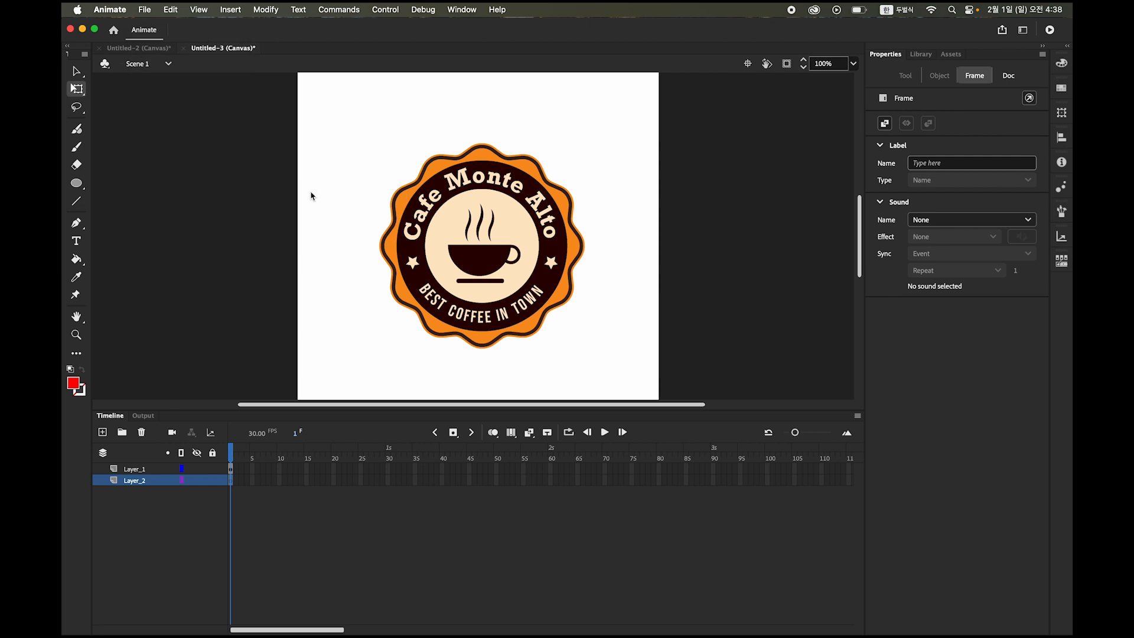
left_click(715, 168)
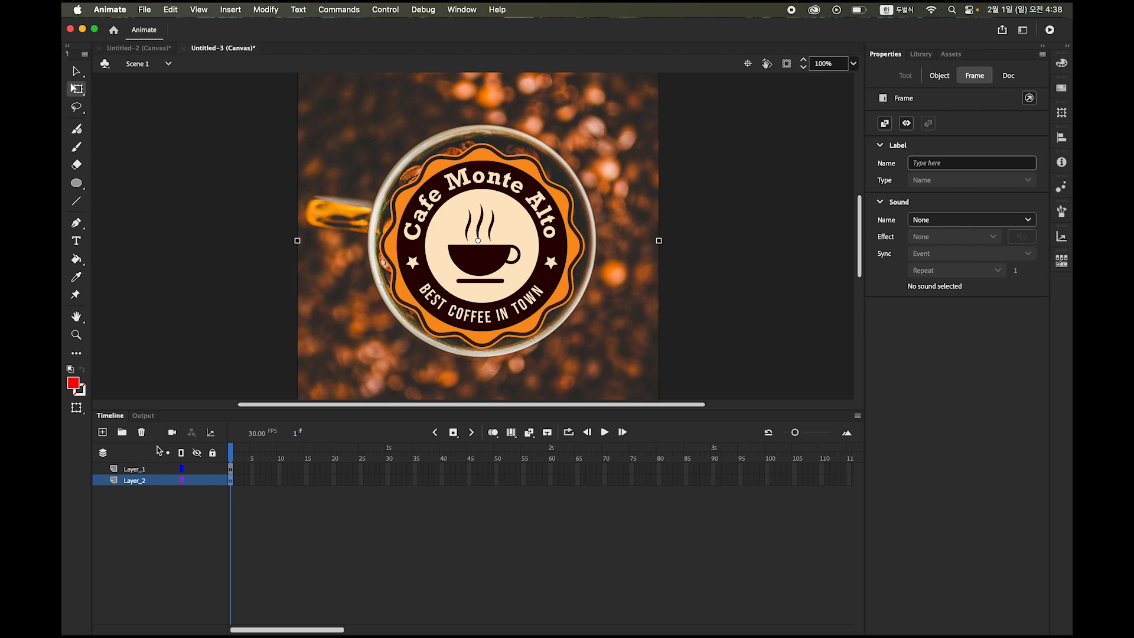
Step: Nudge the logo on Layer_1 slightly up and to the right to centre it on the coffee cup in the photo
left_click(133, 470)
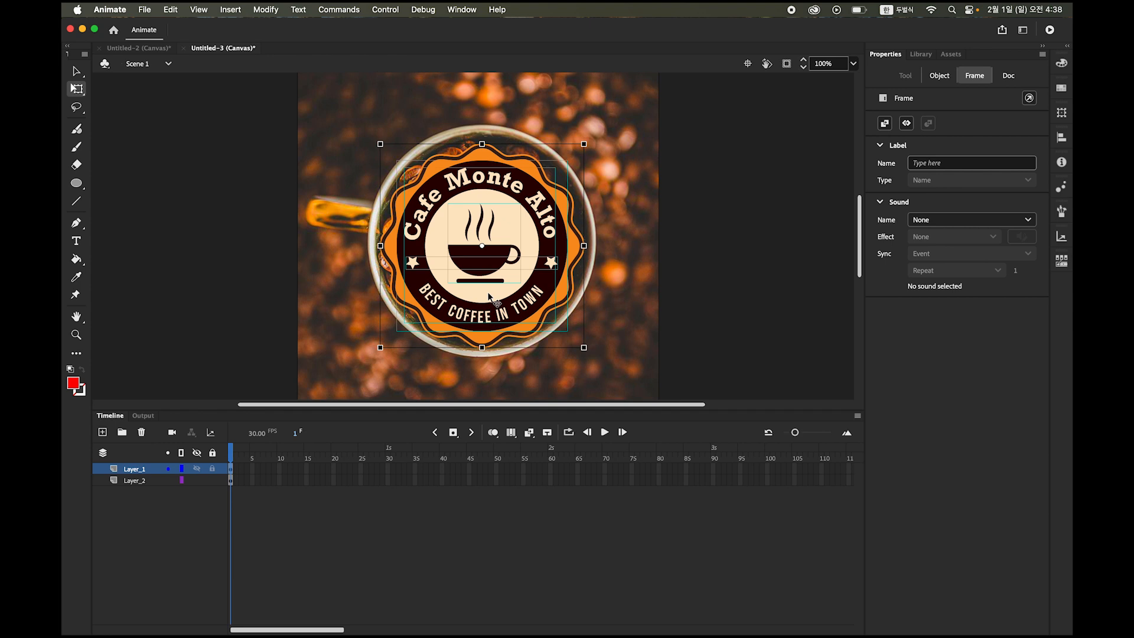
key("Up")
key("Up")
key("Up")
key("Up")
key("Up")
key("Up")
key("Up")
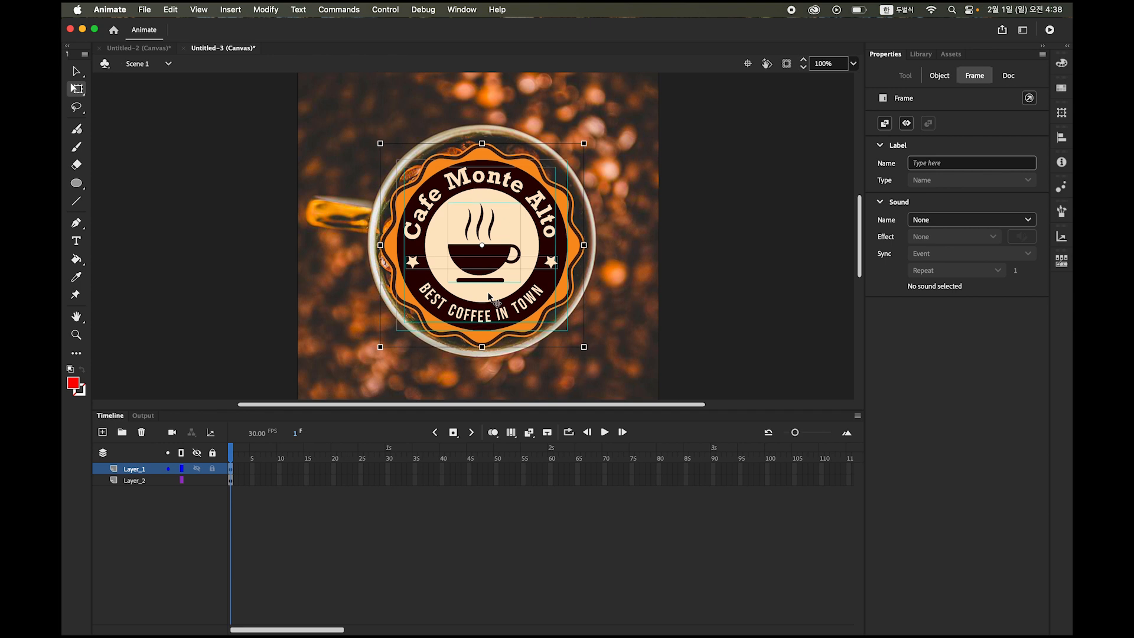
key("Right")
key("Right")
key("Right")
key("Right")
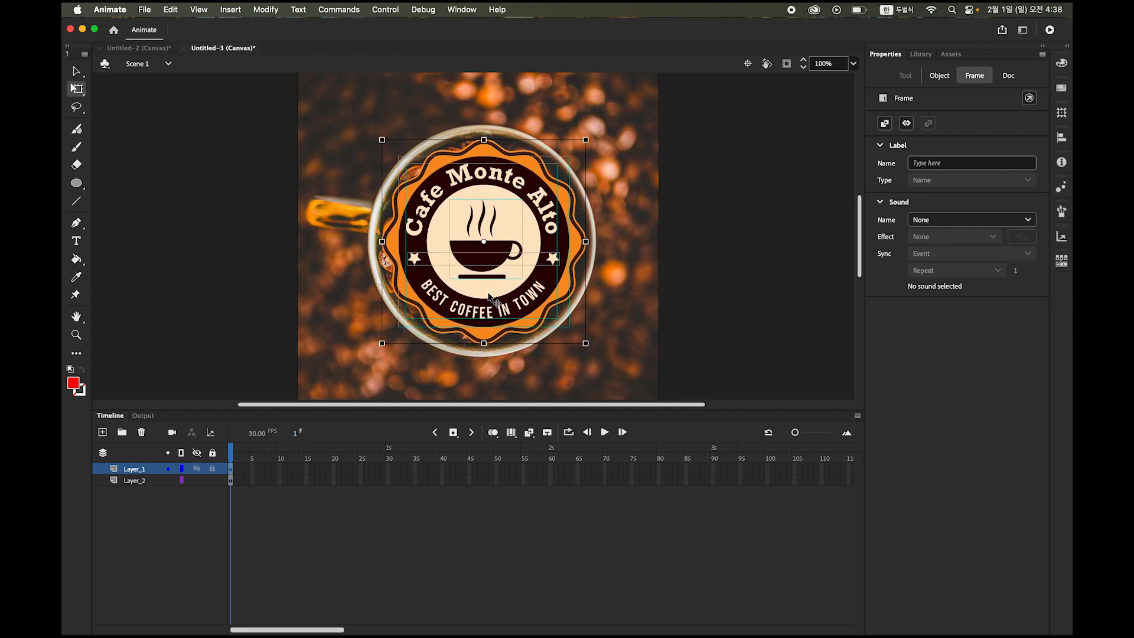
key("Left")
key("Up")
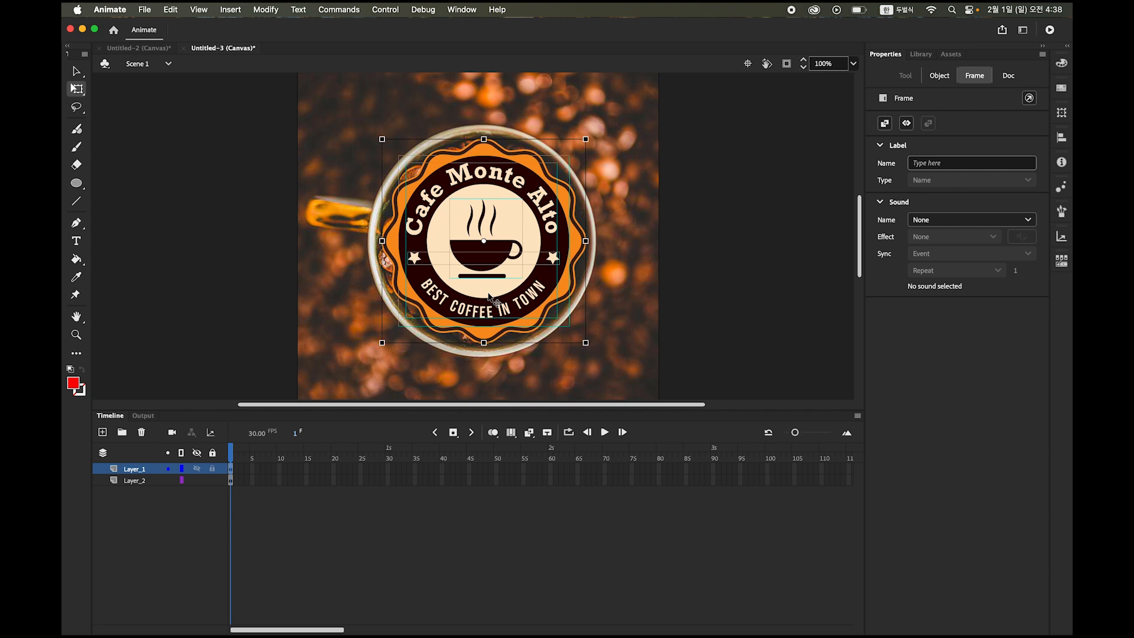
left_click(729, 335)
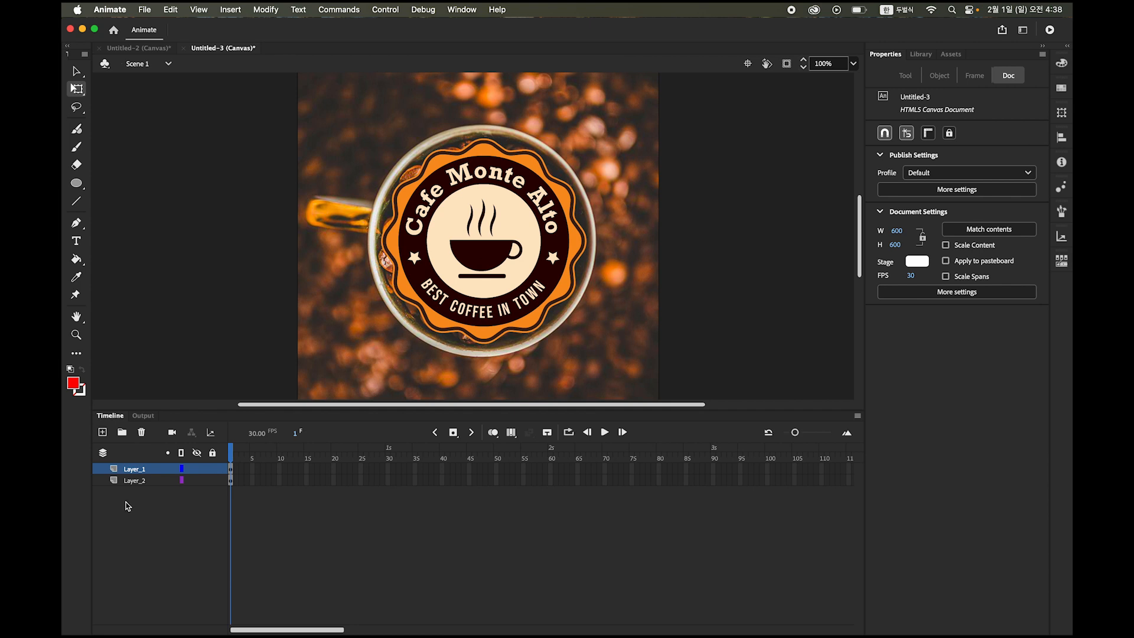
Step: Rename Layer_2, which holds the coffee photo, as 배경
left_click(131, 480)
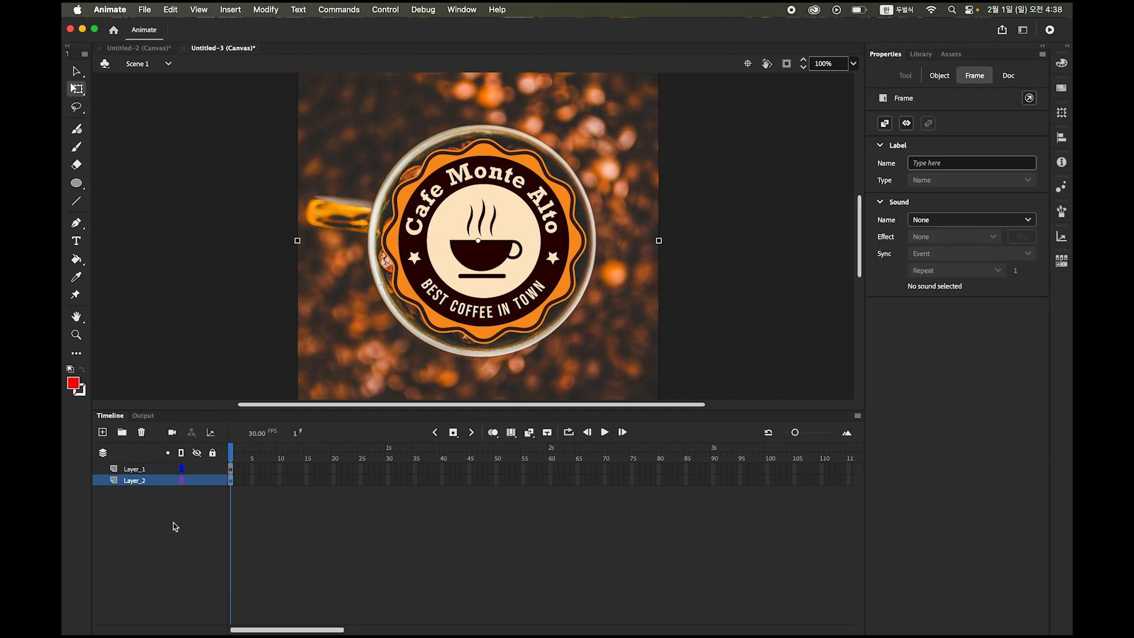
left_click(131, 480)
double_click(132, 482)
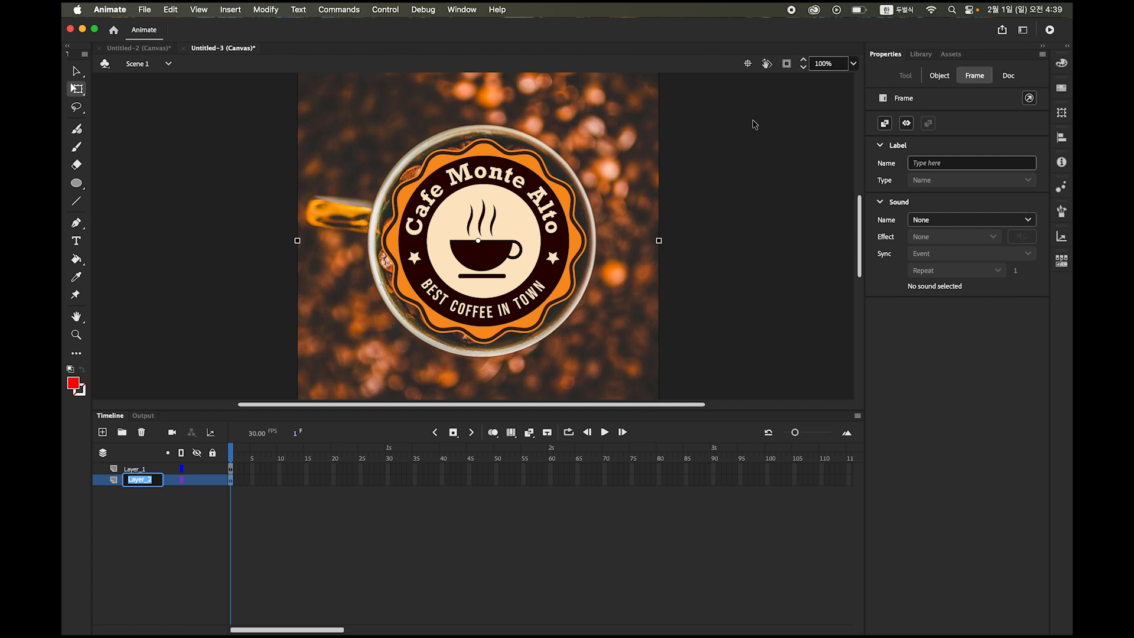
type("배경")
key("Return")
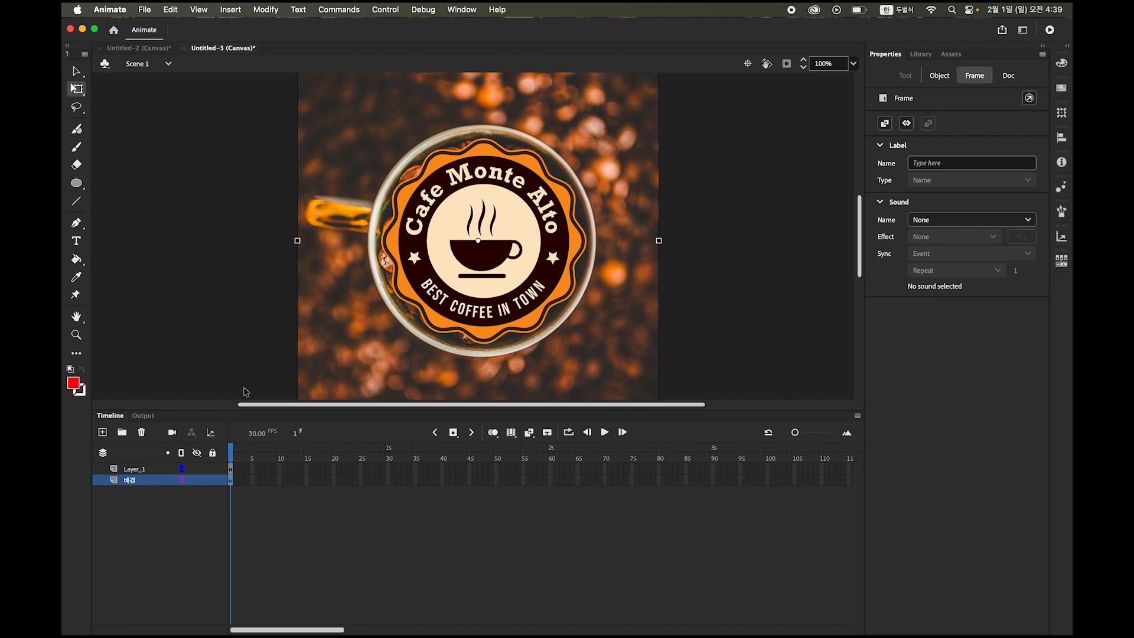
Step: Distribute the logo parts on Layer_1 to separate layers
left_click(135, 471)
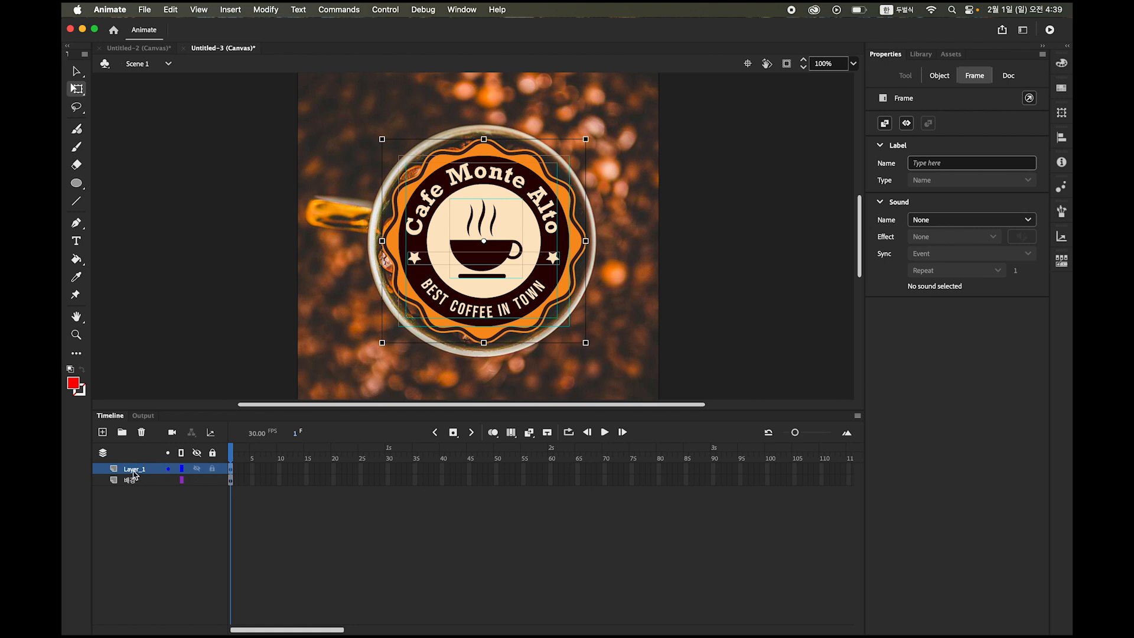
left_click(271, 9)
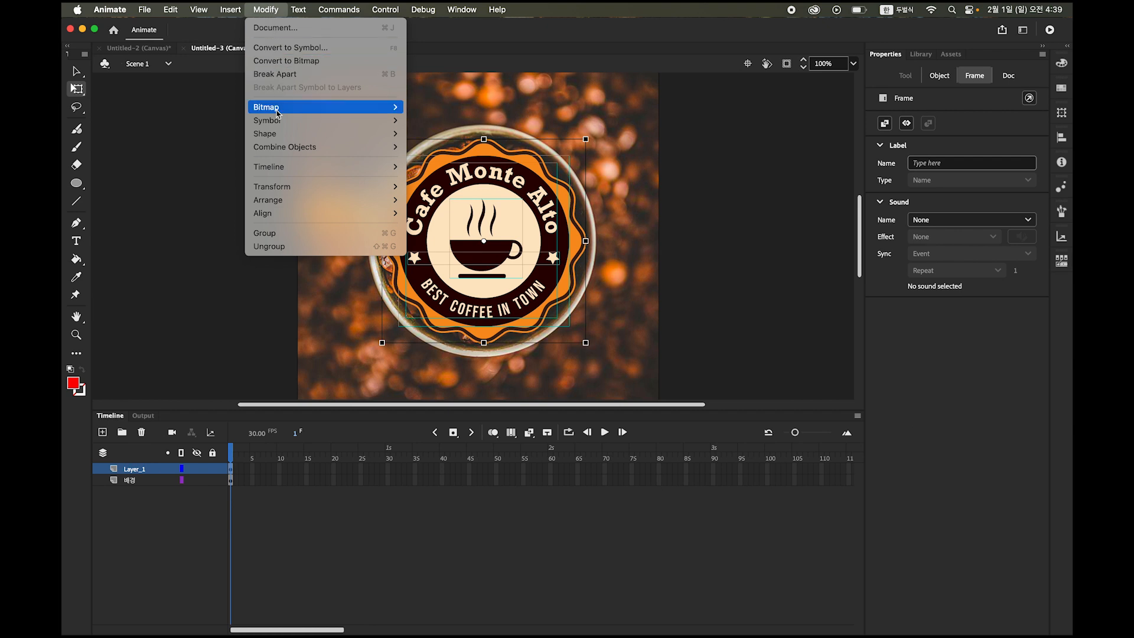
mouse_move(285, 170)
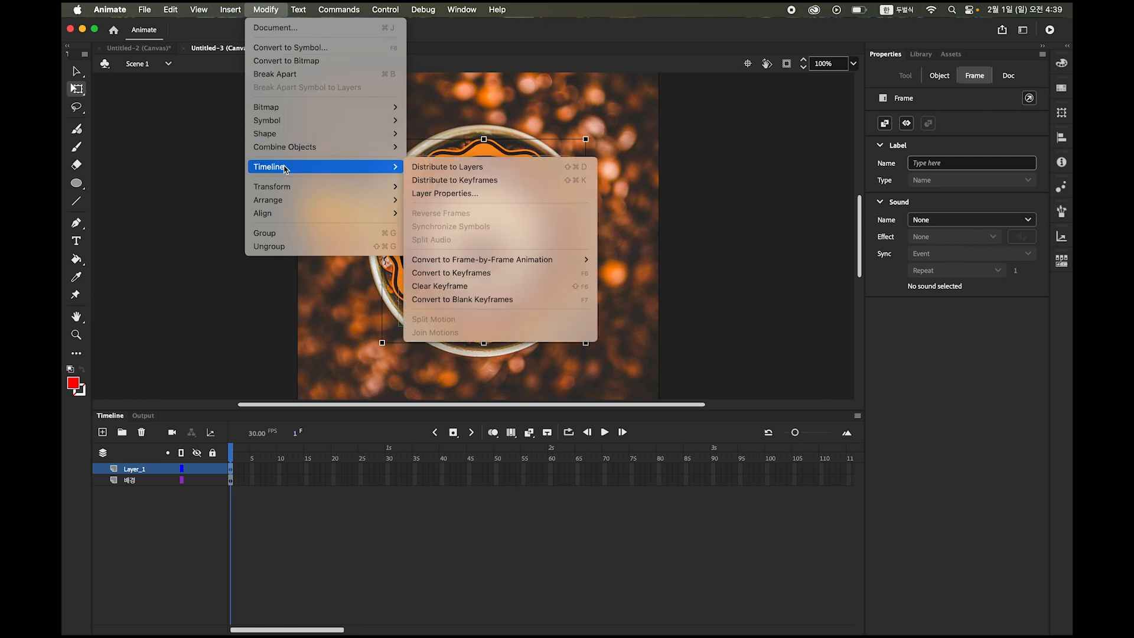
left_click(481, 171)
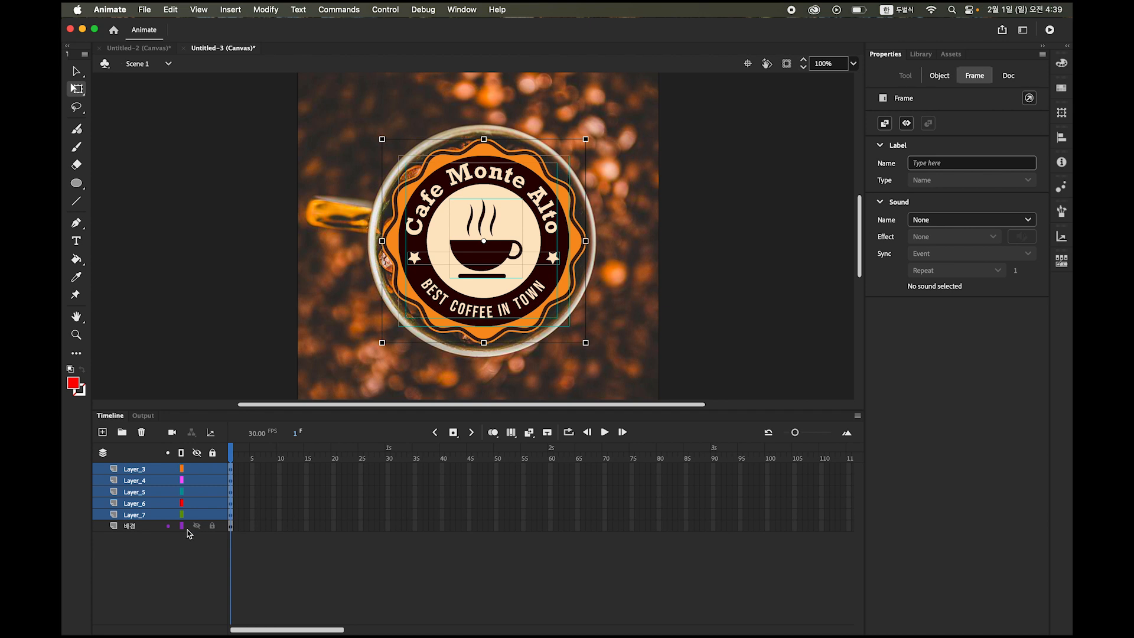
left_click(193, 557)
Step: Toggle the visibility of Layer_7 up to Layer_3 one at a time to identify which logo part each layer holds
left_click(146, 515)
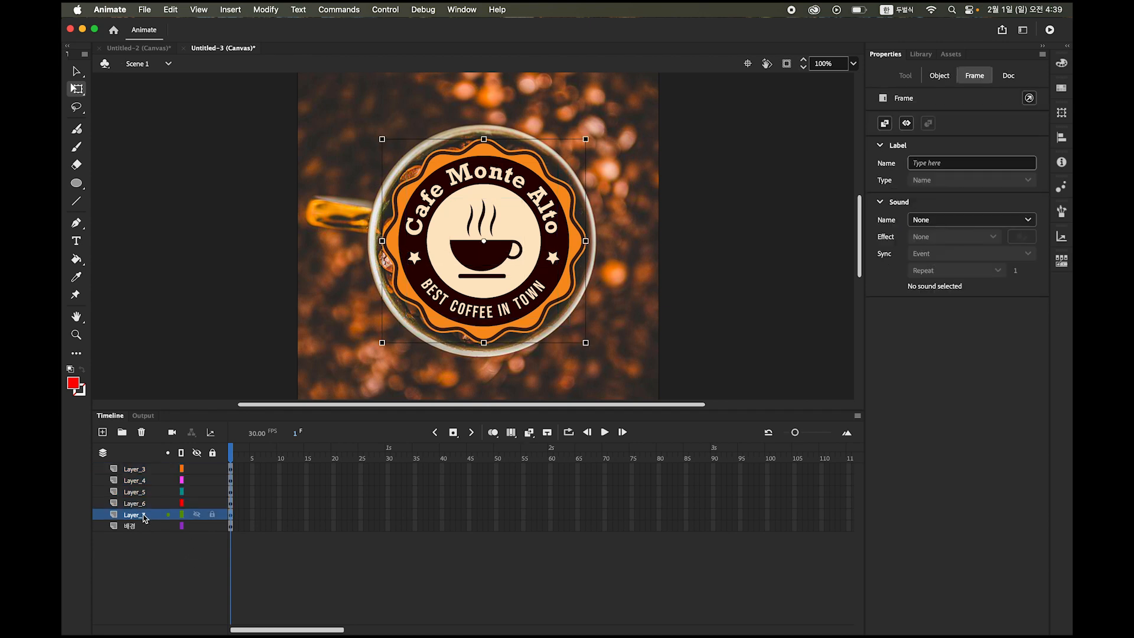
left_click(197, 516)
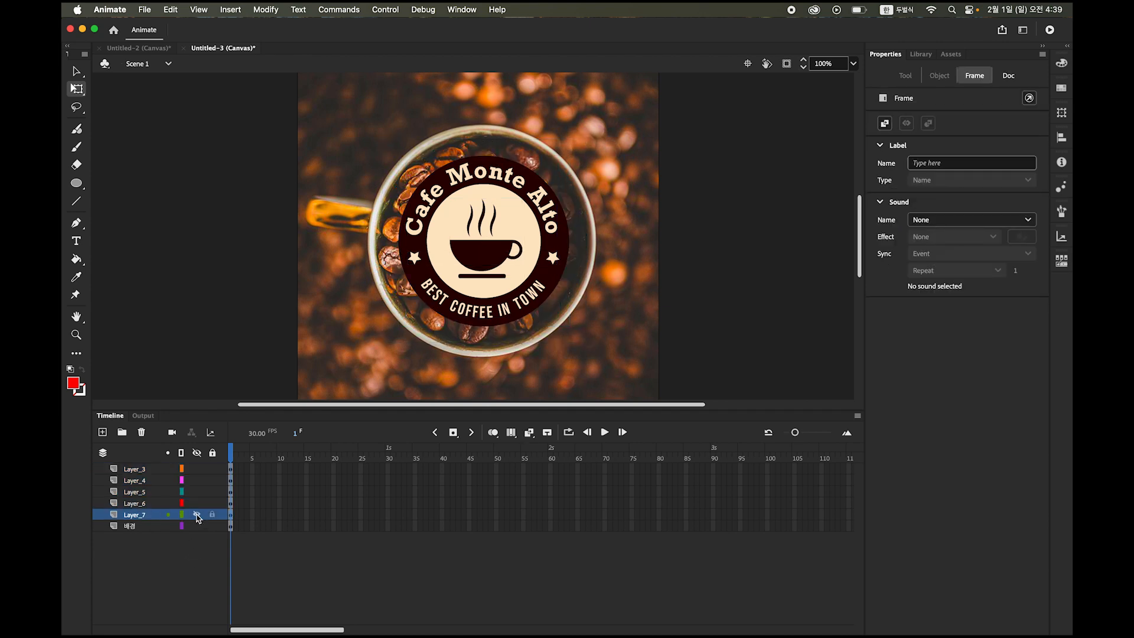
left_click(198, 516)
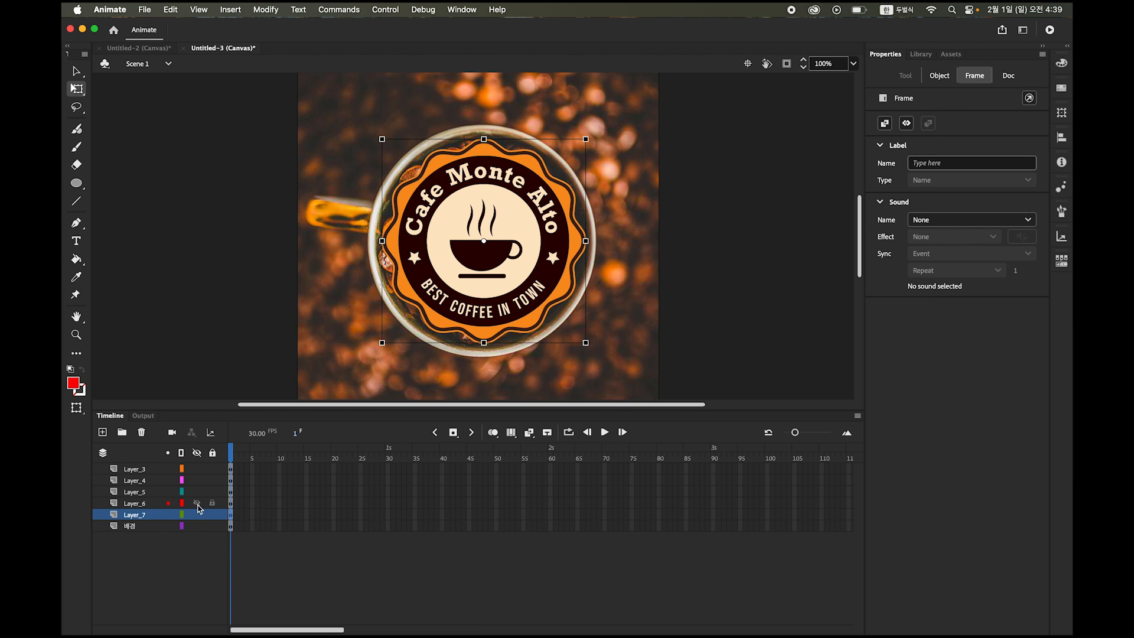
left_click(197, 503)
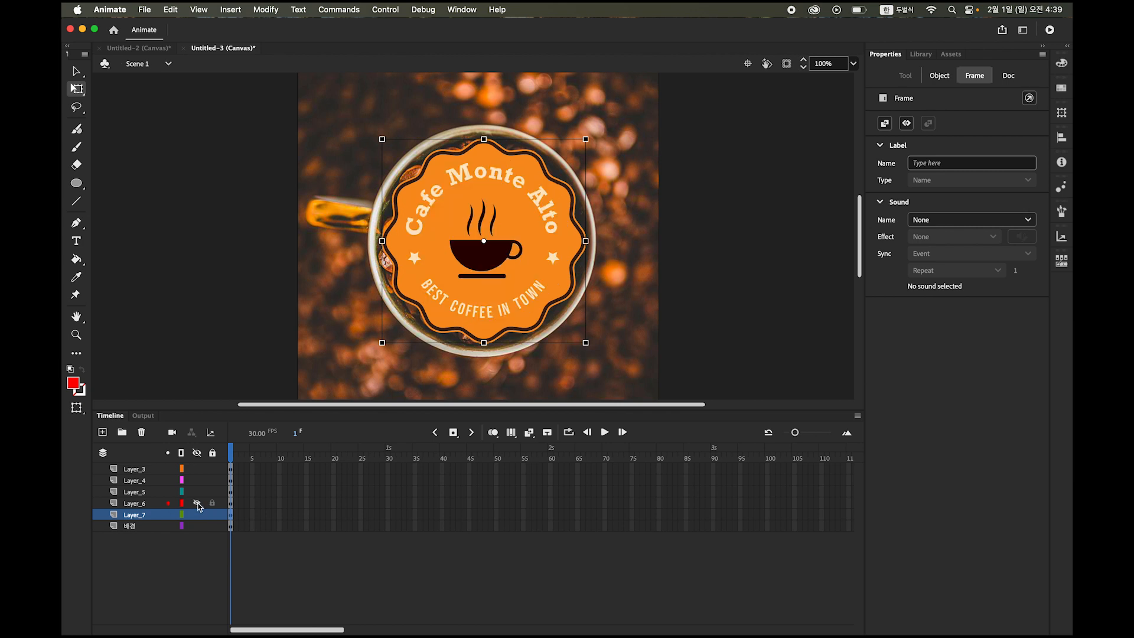
left_click(197, 504)
left_click(198, 492)
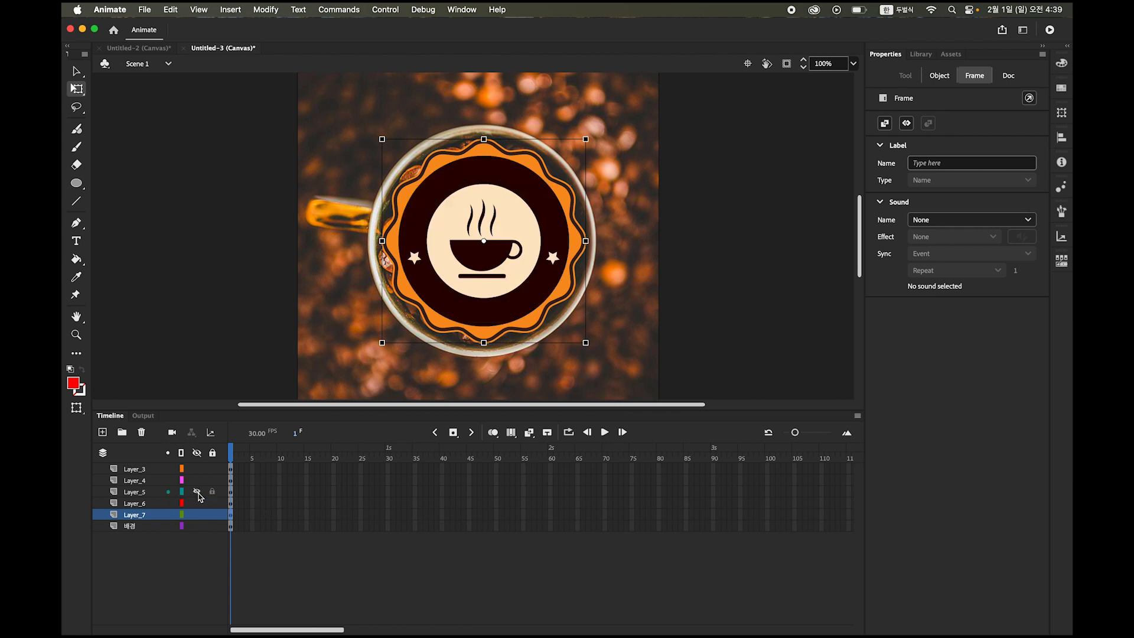
left_click(198, 492)
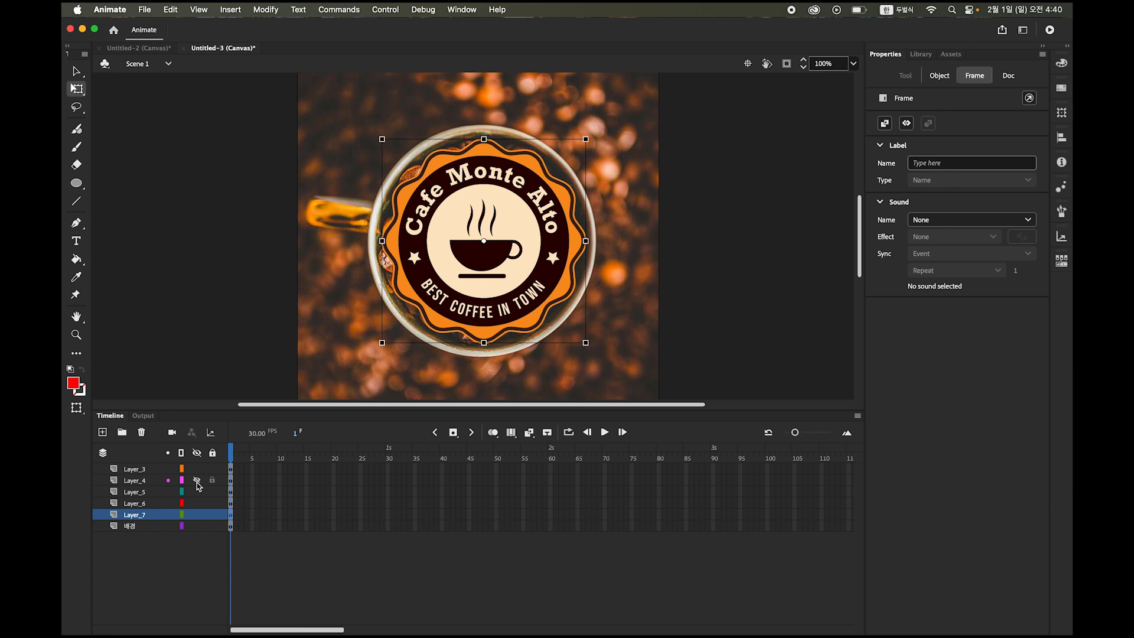
left_click(198, 480)
left_click(198, 481)
left_click(198, 469)
left_click(198, 469)
Step: Hide the 배경 layer and insert keyframes at frame 30 on Layer_3 through Layer_7
left_click(197, 527)
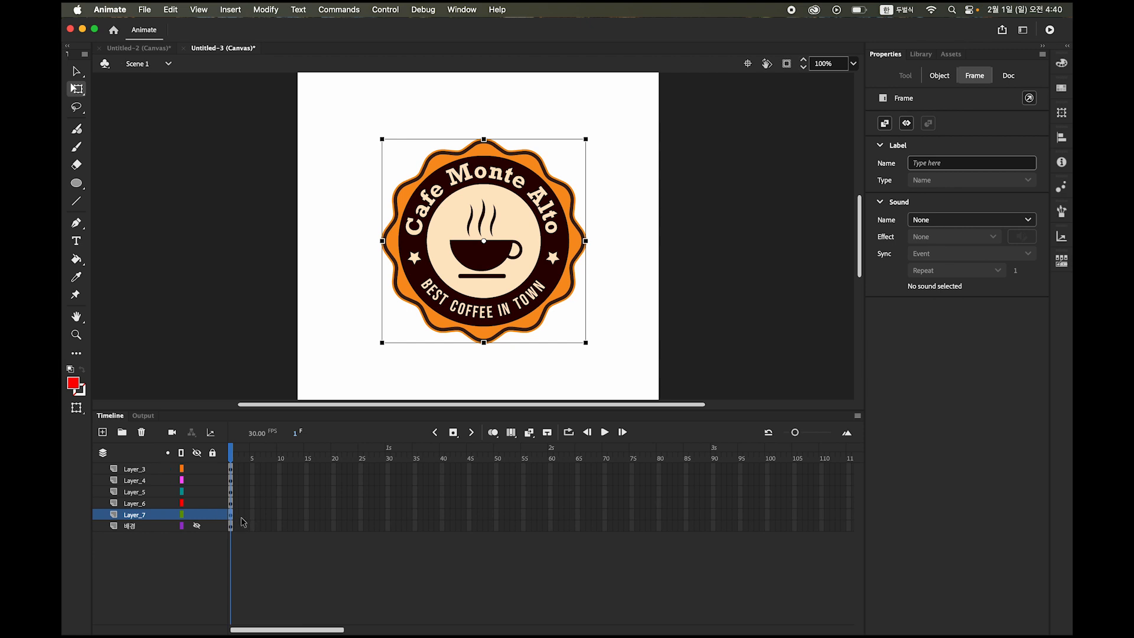
left_click(388, 515)
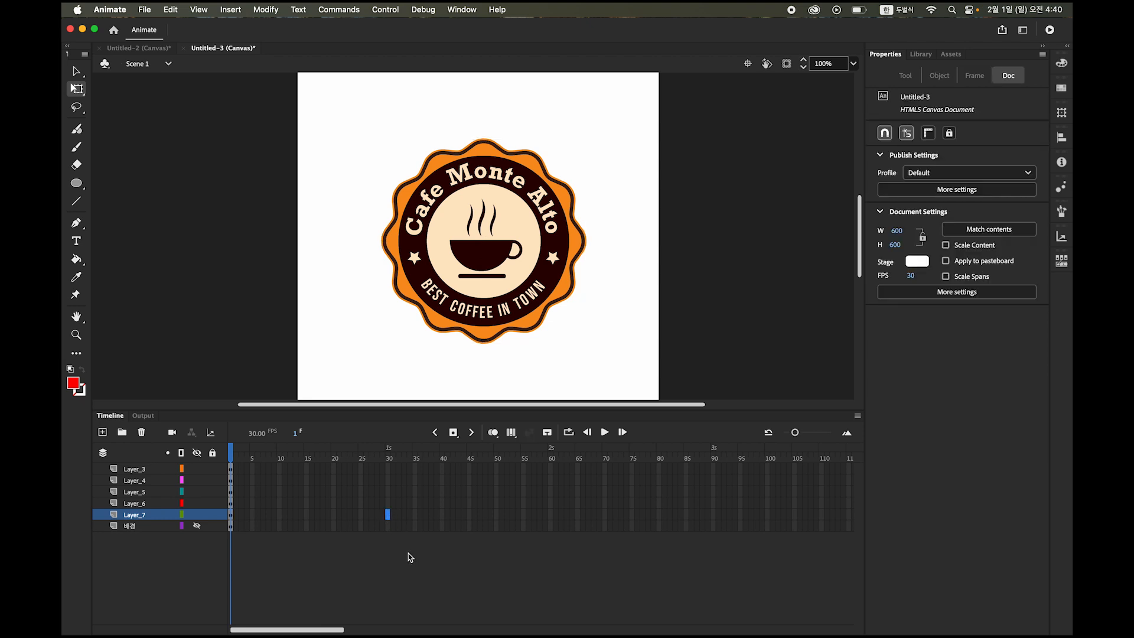
left_click(388, 469, "shift")
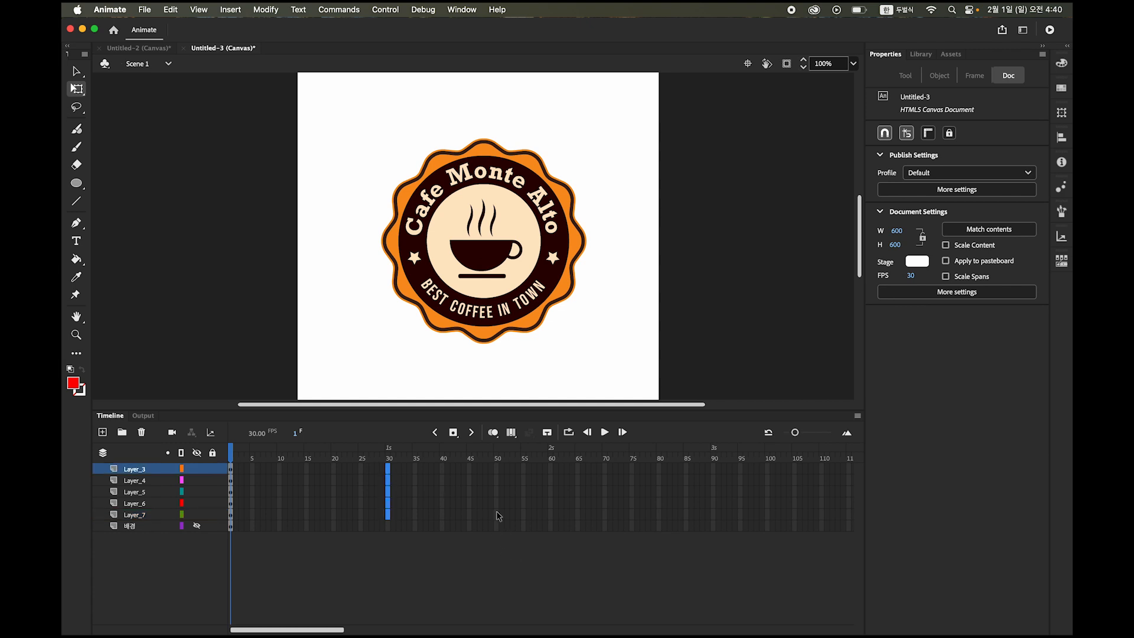
left_click(452, 433)
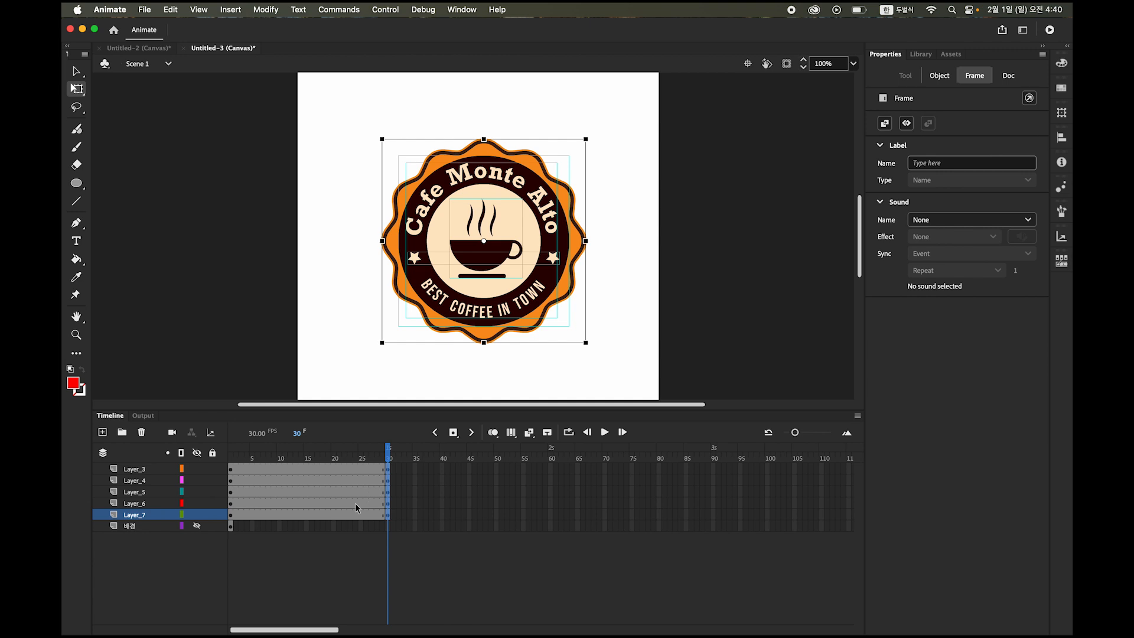
Step: Create classic tweens on Layer_3 through Layer_7, converting the frame contents to symbols
left_click(135, 518)
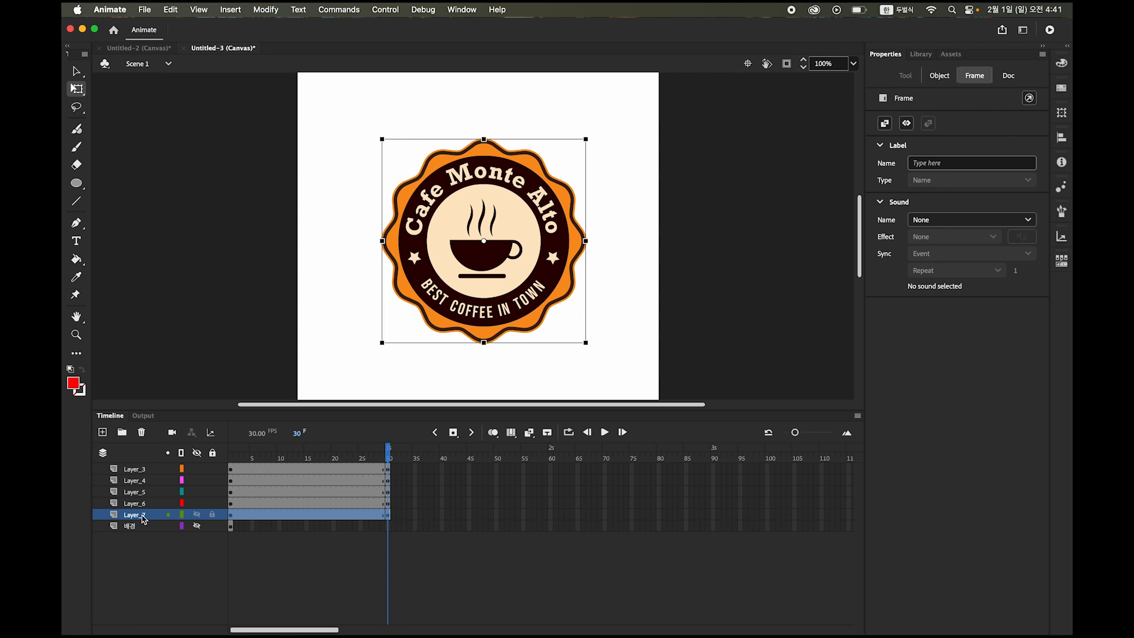
left_click(140, 470, "shift")
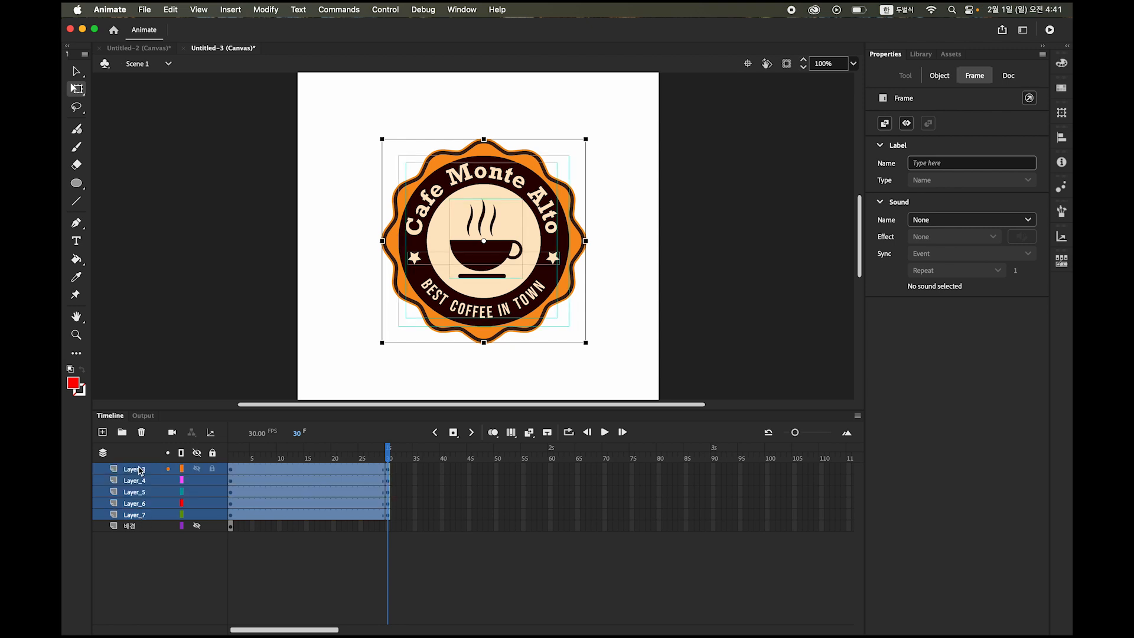
right_click(301, 481)
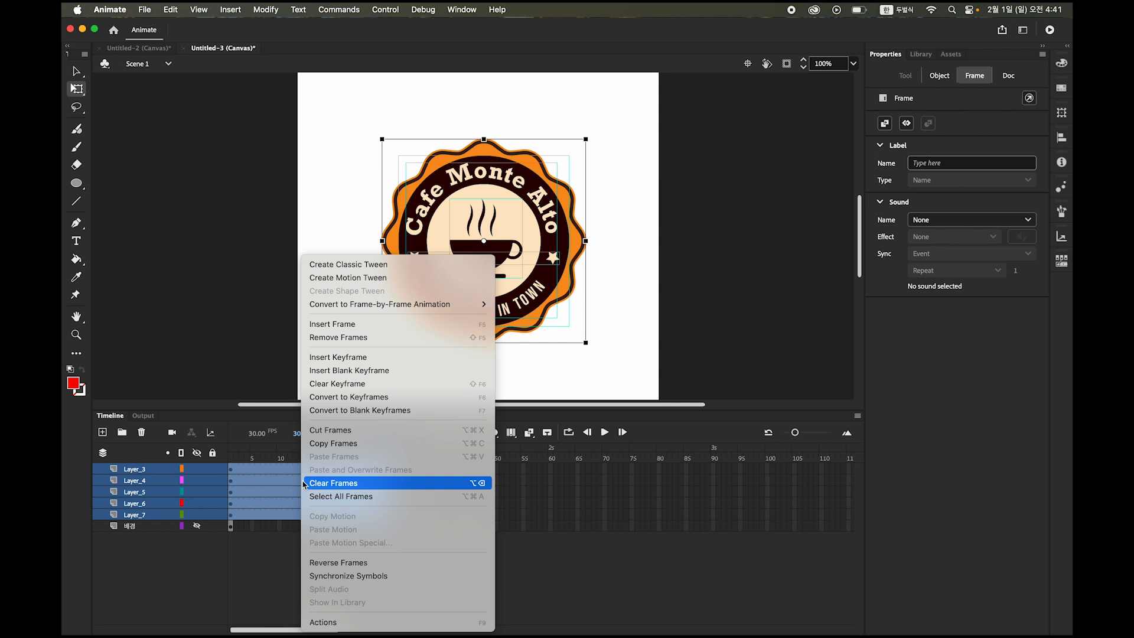
left_click(399, 270)
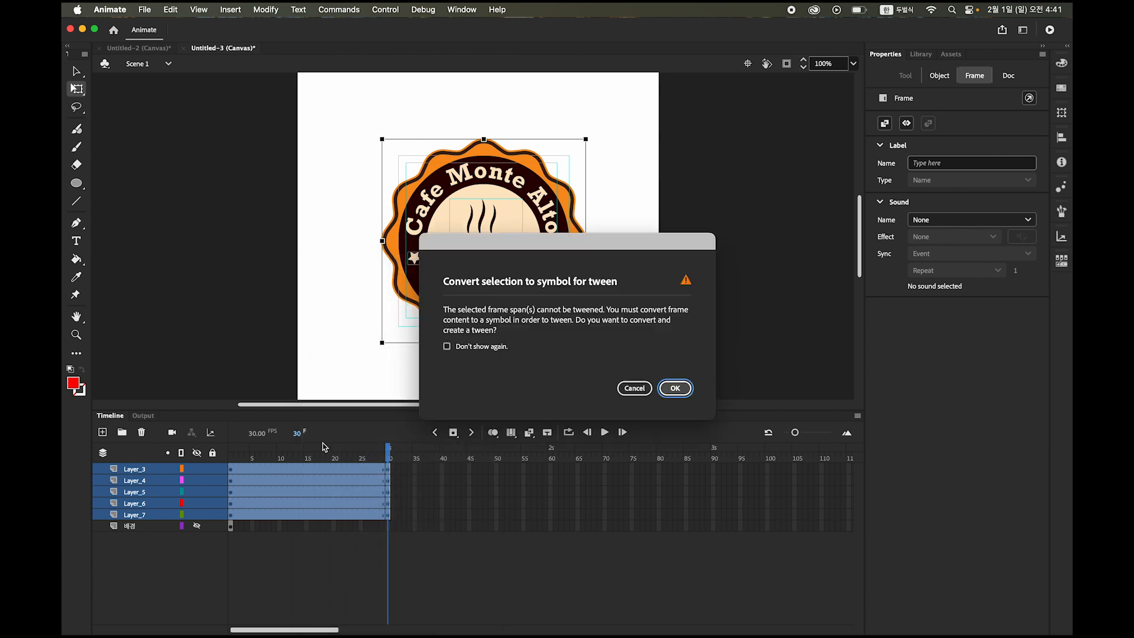
left_click(675, 388)
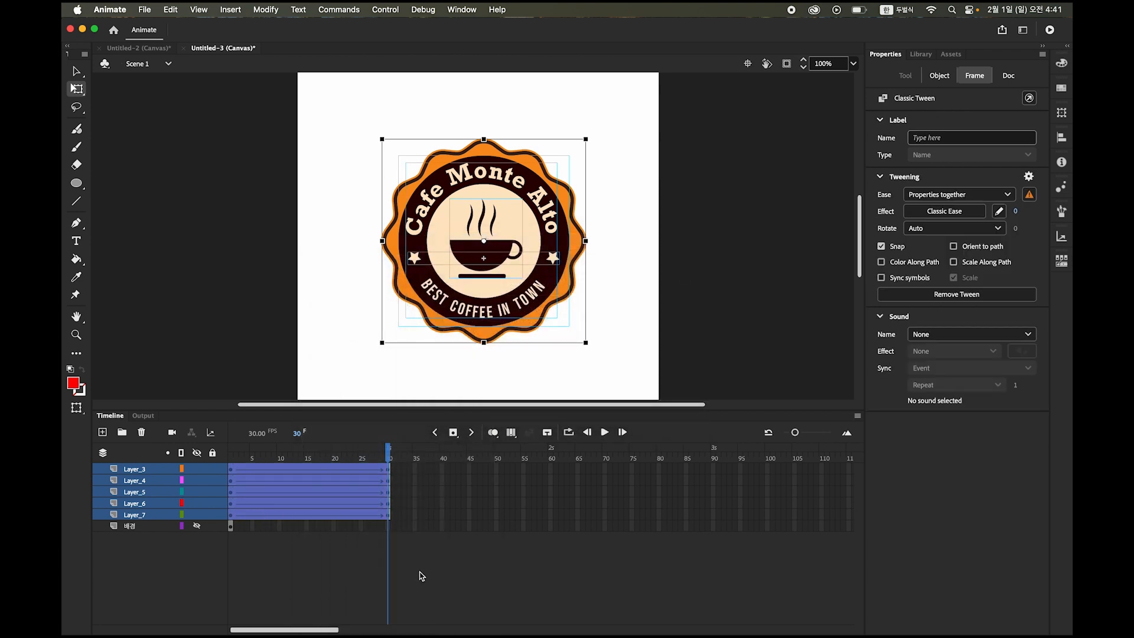
left_click(448, 589)
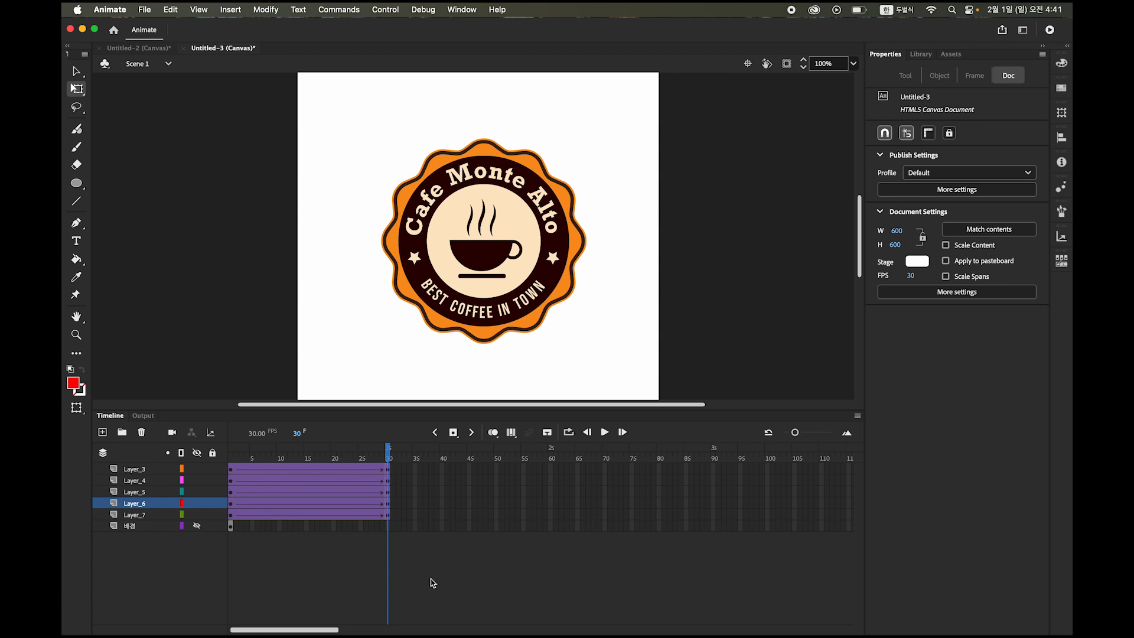
Step: Hide Layer_6, Layer_5, Layer_4 and Layer_3 so that only the orange badge on Layer_7 is shown
left_click(198, 503)
left_click(197, 491)
left_click(197, 480)
left_click(197, 468)
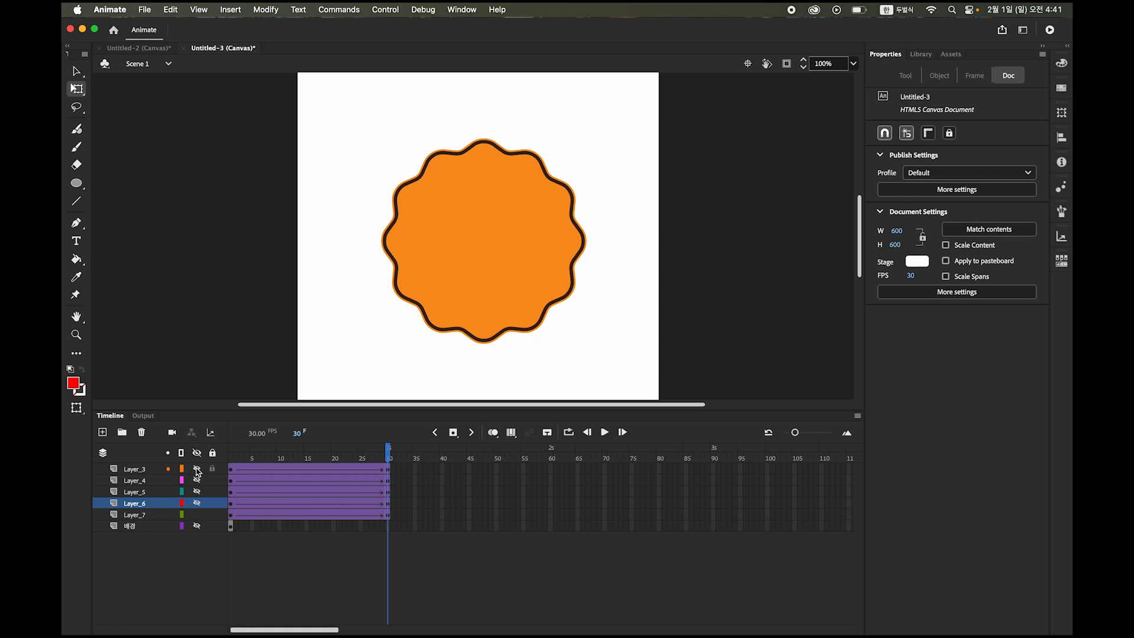
Step: Enlarge the orange badge on Layer_7 to about 398 × 398 px and rotate it at frame 1, and play the tween
left_click_drag(388, 452, 230, 457)
key("super+a")
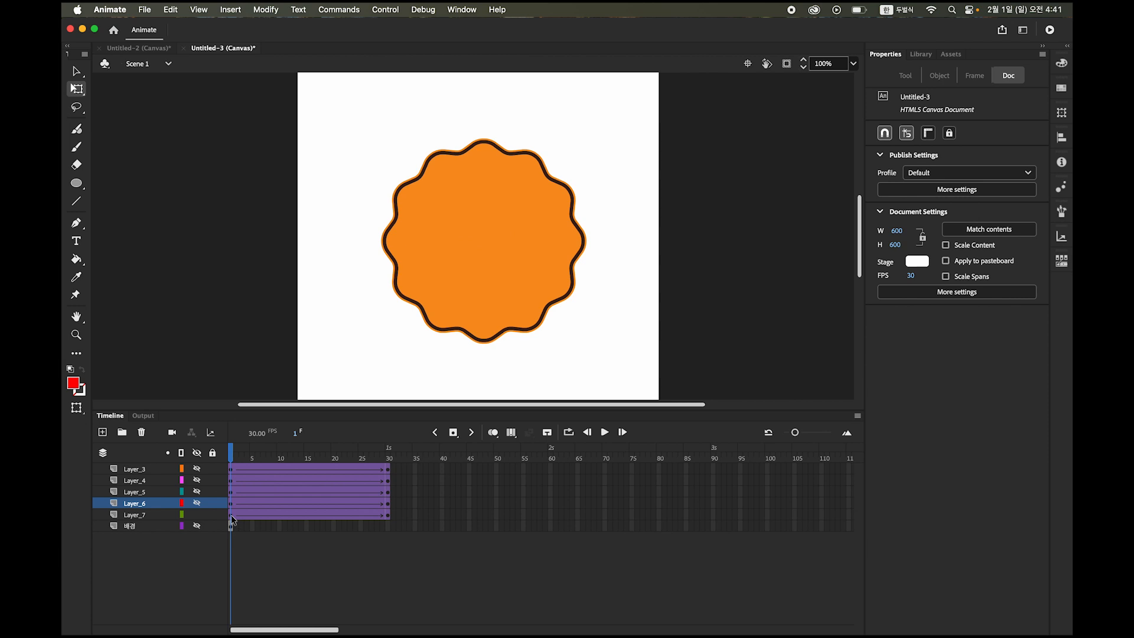
left_click(149, 515)
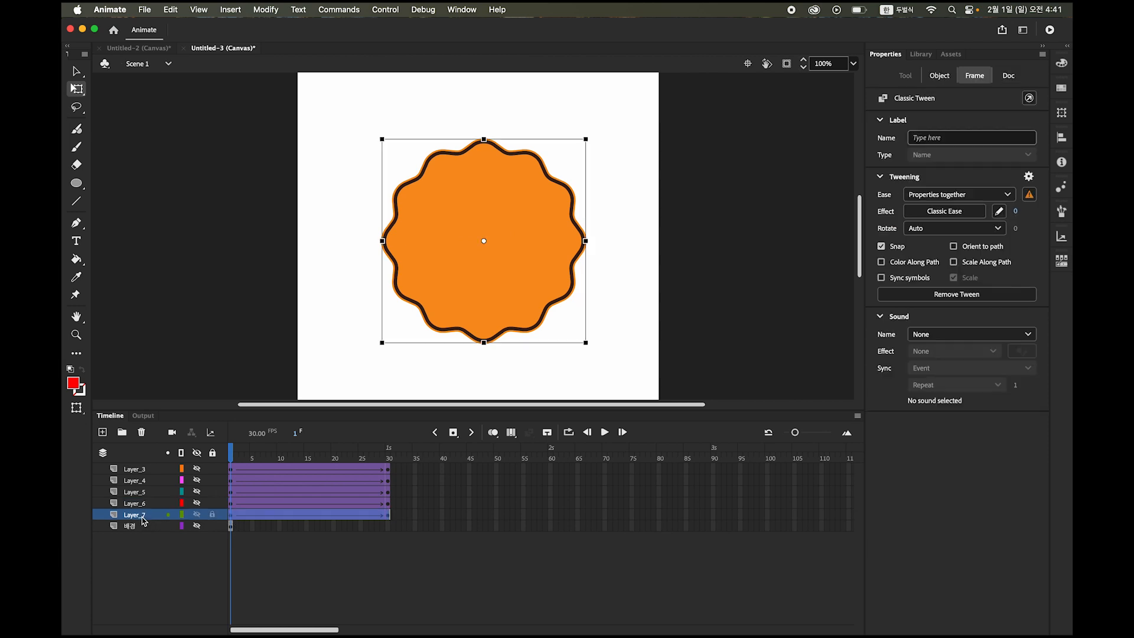
left_click(232, 517)
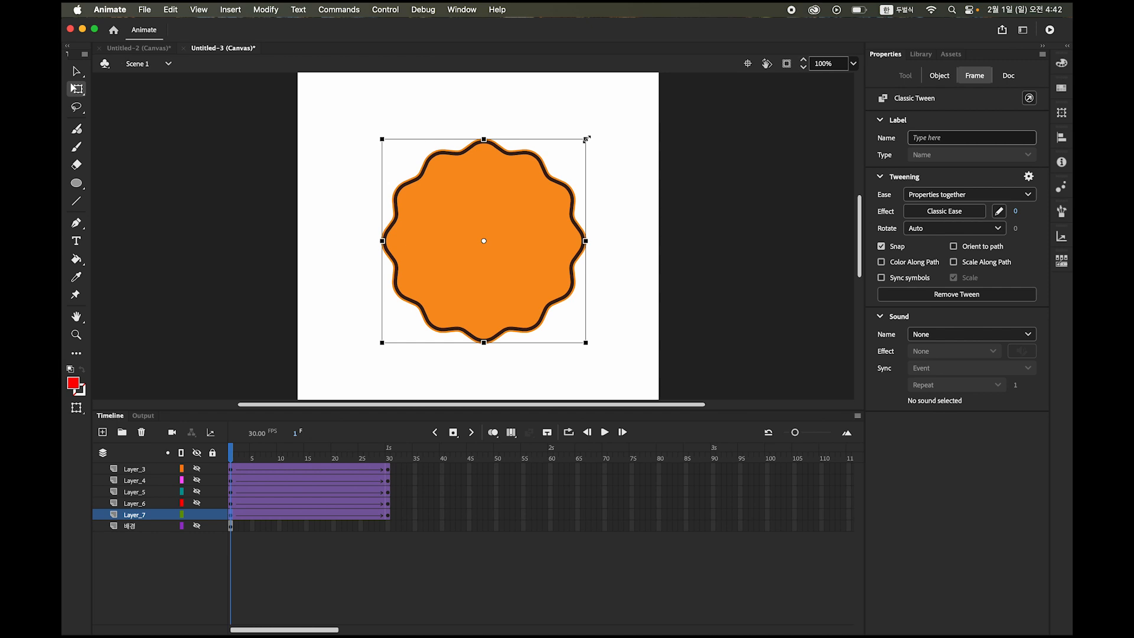
left_click_drag(587, 138, 620, 120)
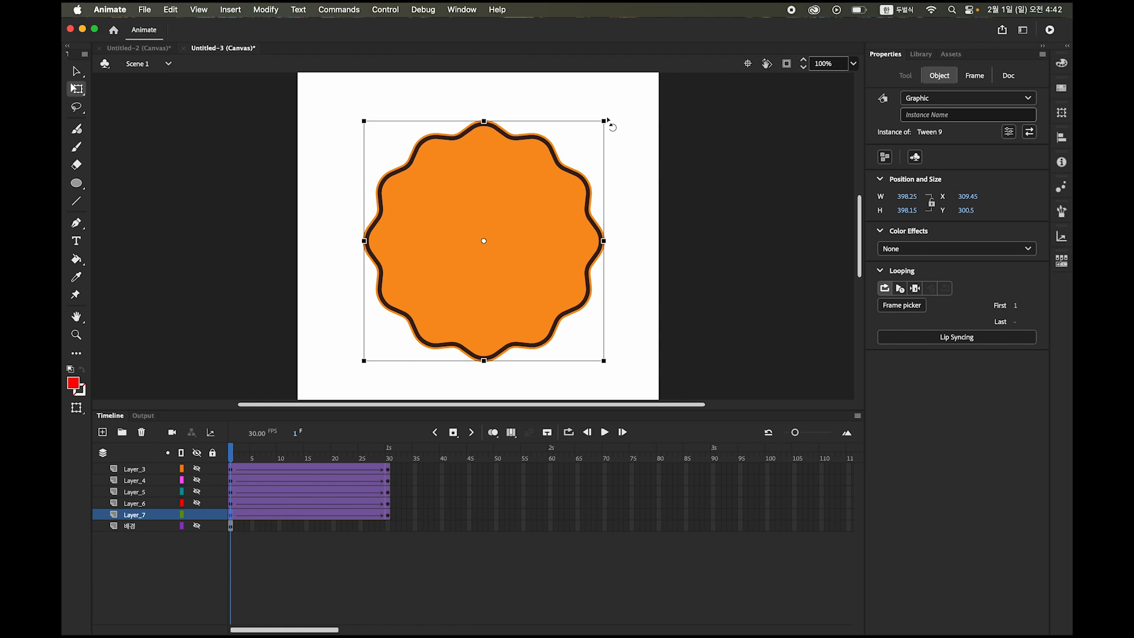
left_click_drag(609, 122, 410, 362)
left_click(606, 433)
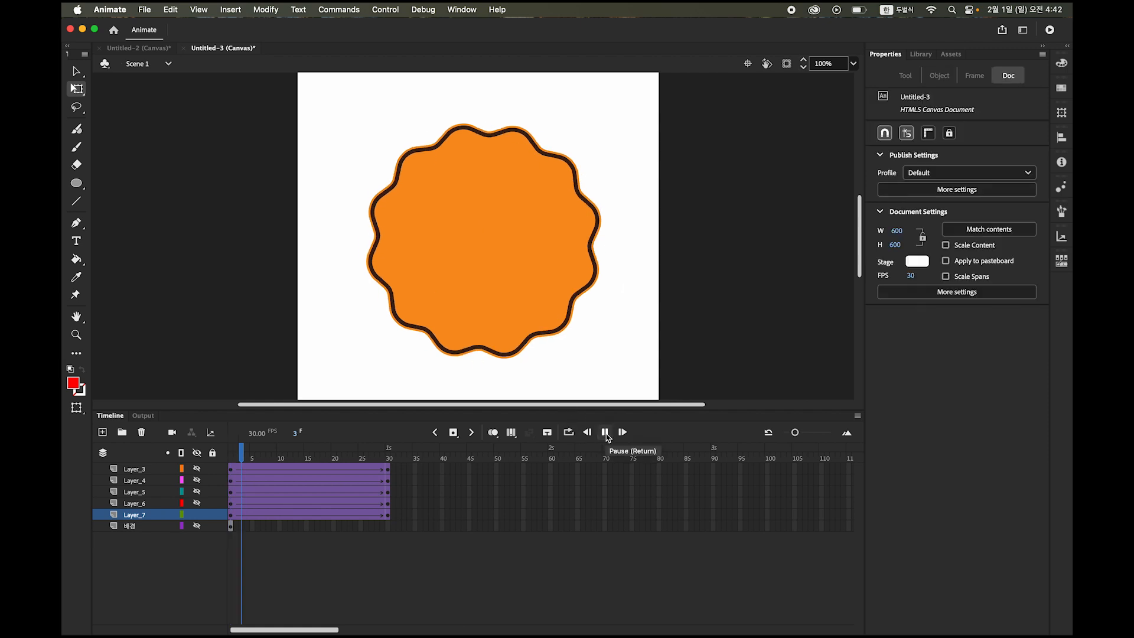
left_click(606, 434)
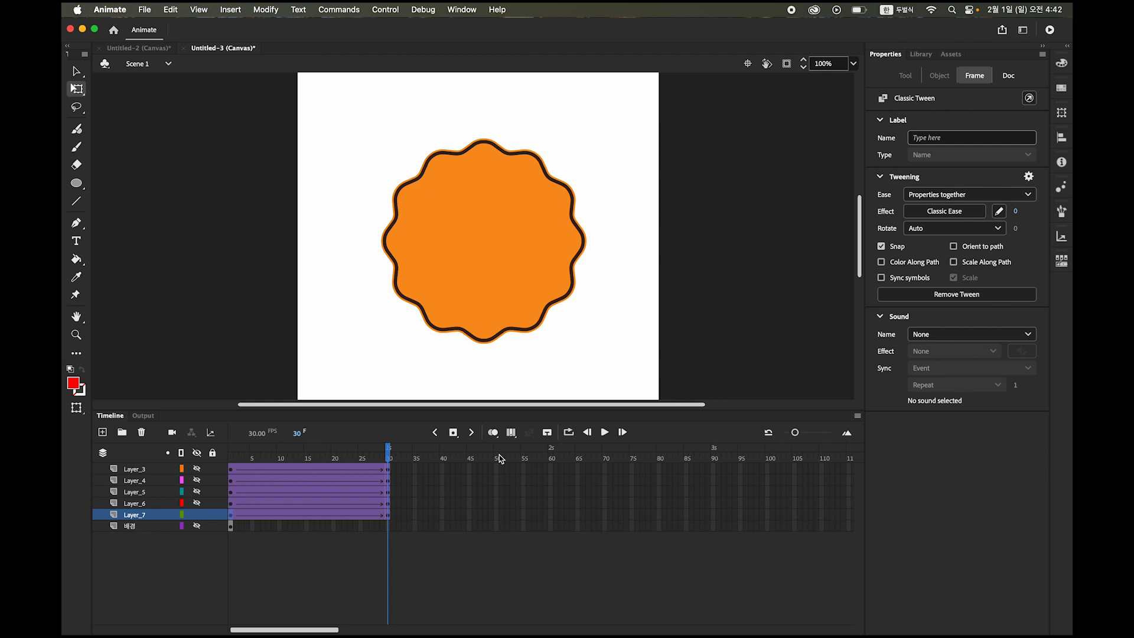
Step: Set the alpha of the orange badge on Layer_7 to 0% at frame 1 and preview its fade-in along the timeline
left_click_drag(388, 460, 212, 465)
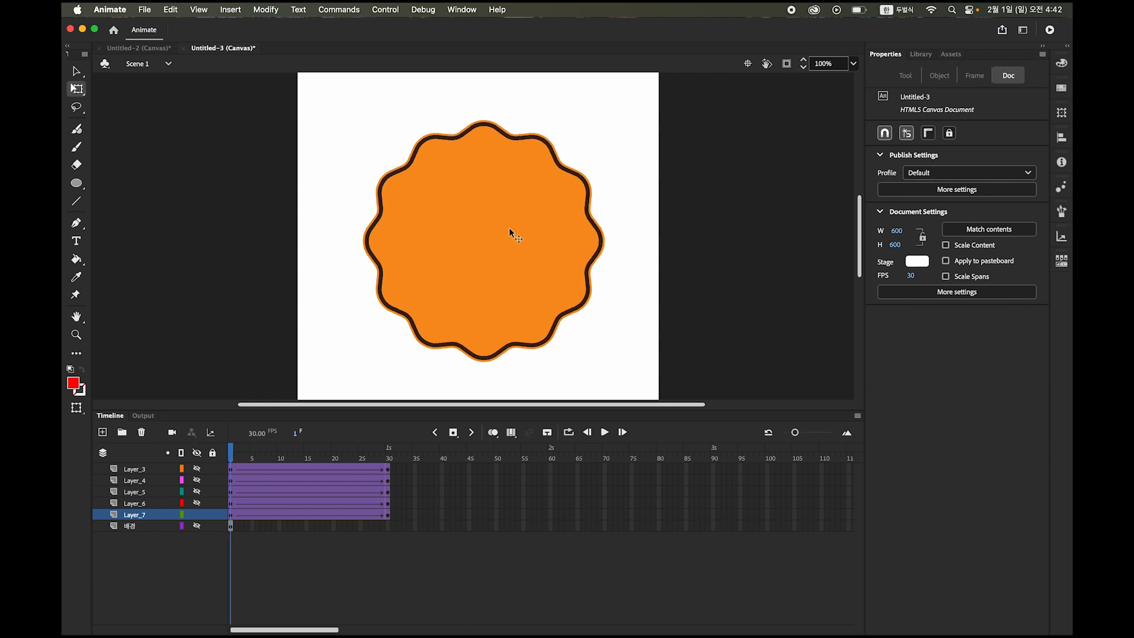
left_click(493, 224)
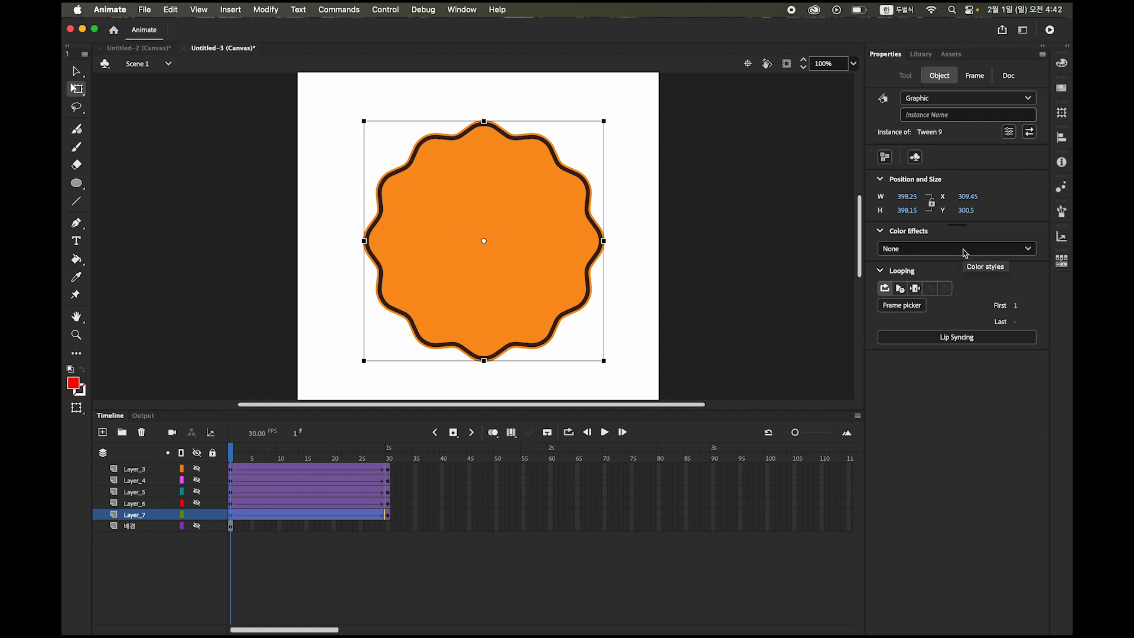
left_click(1030, 252)
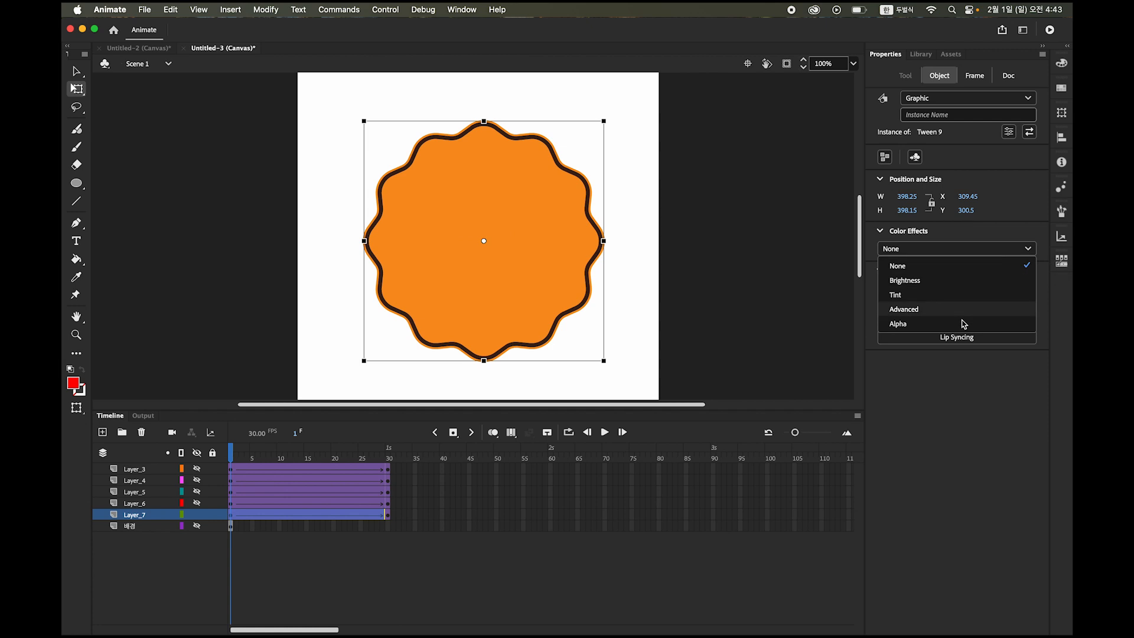
left_click(932, 324)
left_click(891, 277)
left_click_drag(897, 280, 811, 290)
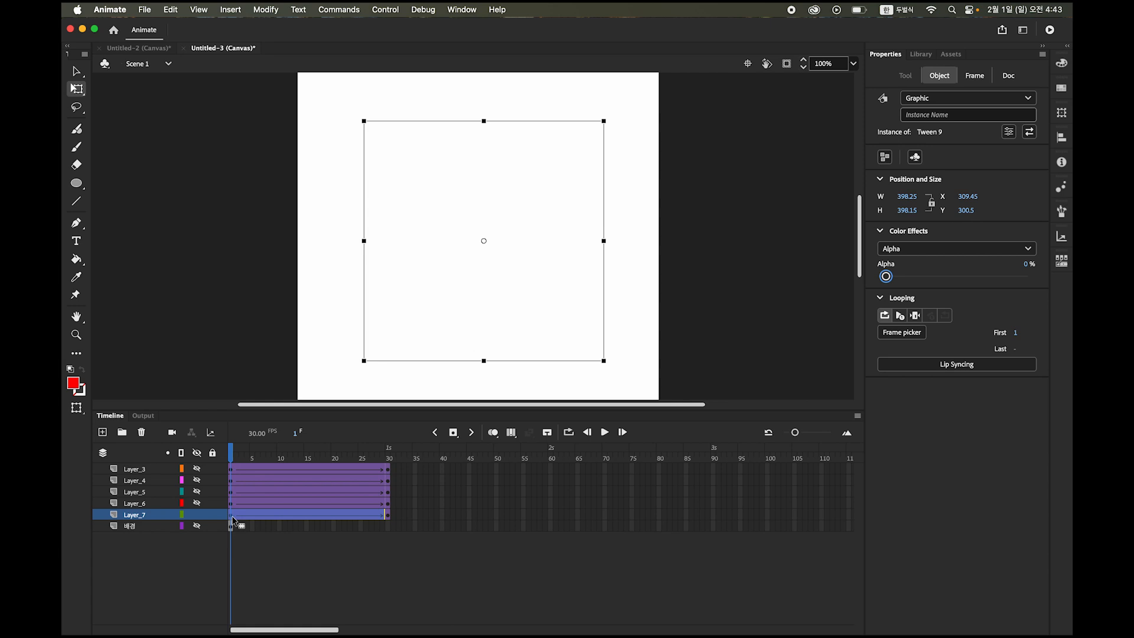
left_click_drag(234, 456, 231, 496)
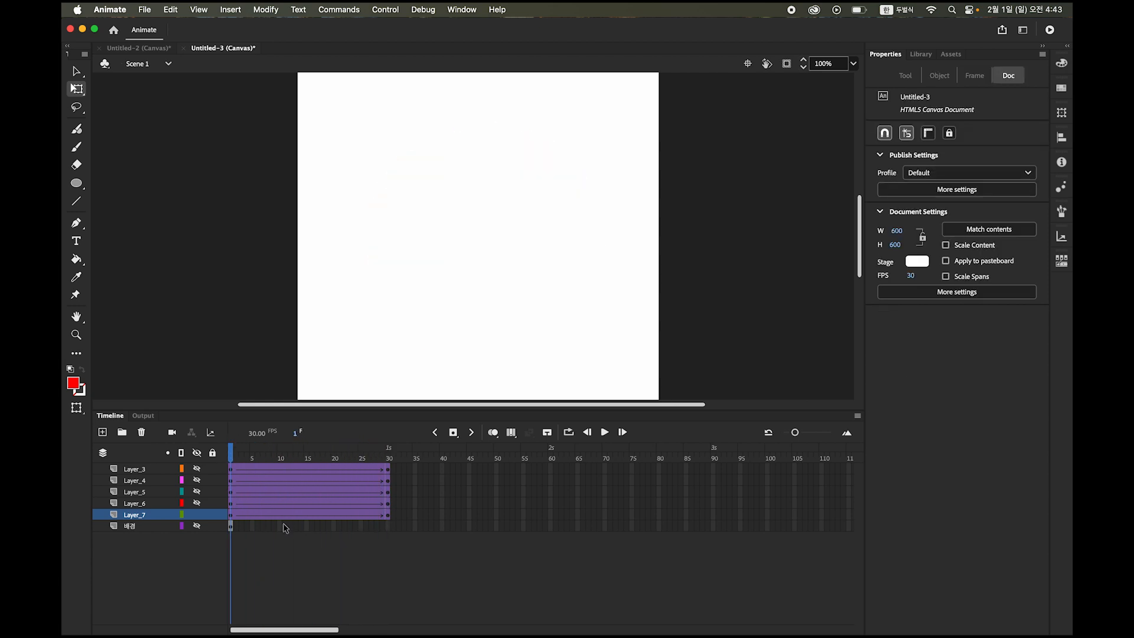
Step: Show Layer_6, enlarge its dark circle to about 348 × 348 px and set its alpha to 0% at frame 1
left_click(198, 503)
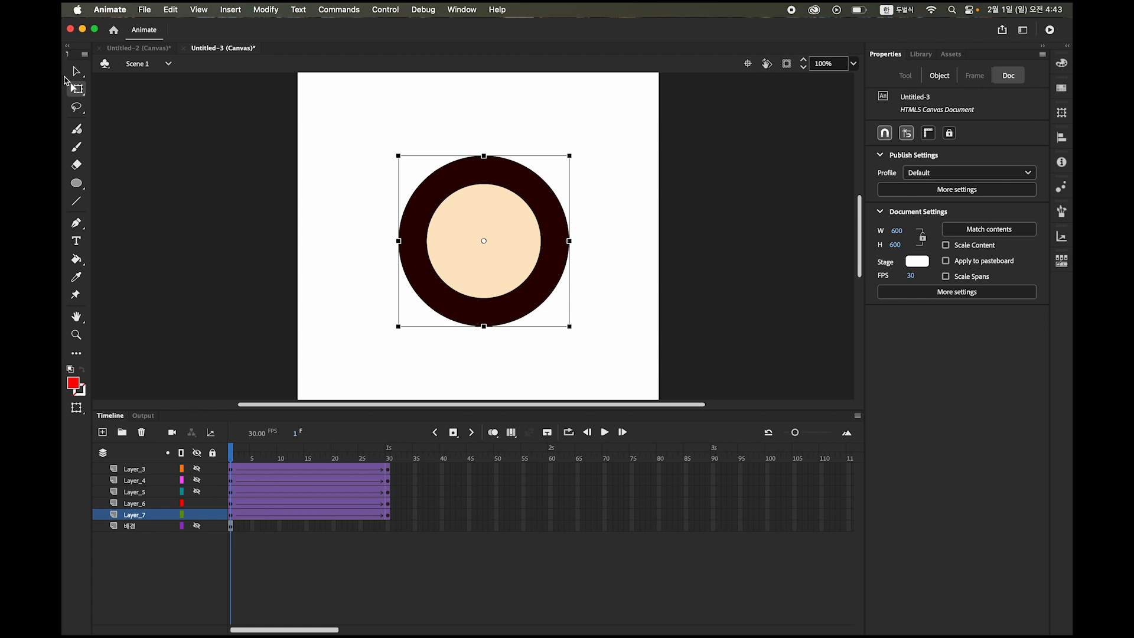
left_click_drag(570, 156, 610, 137)
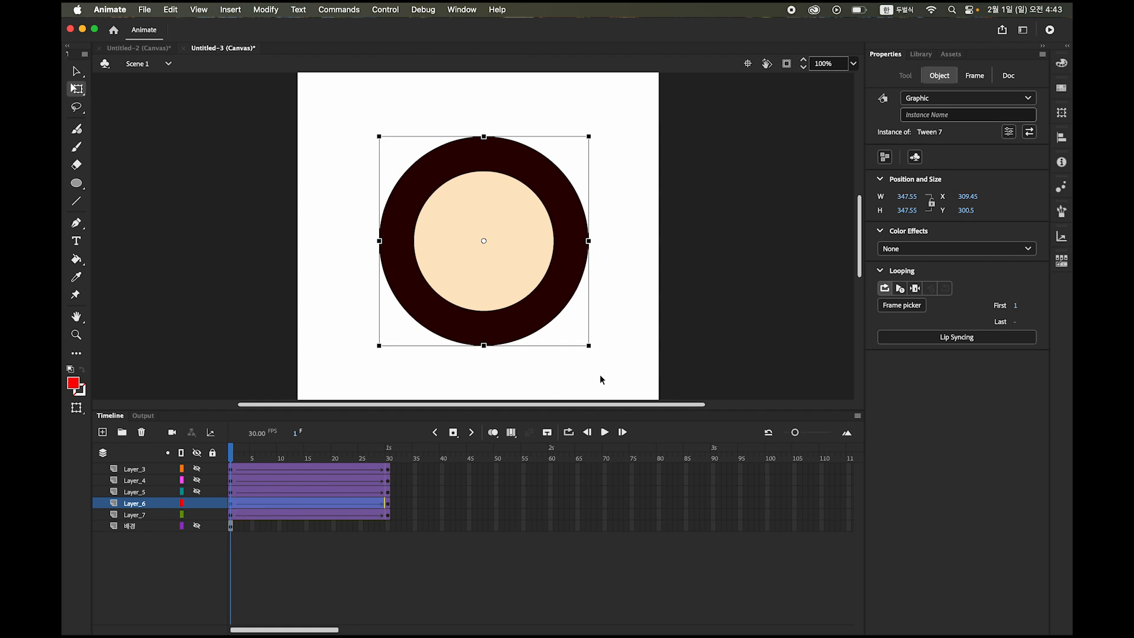
left_click(945, 251)
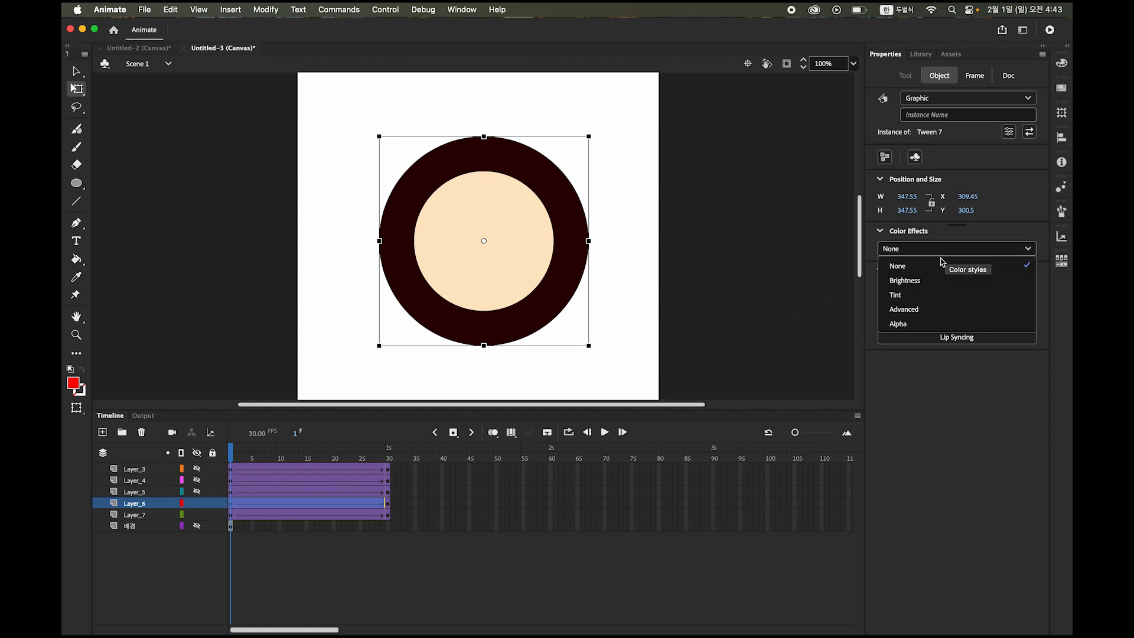
left_click(931, 324)
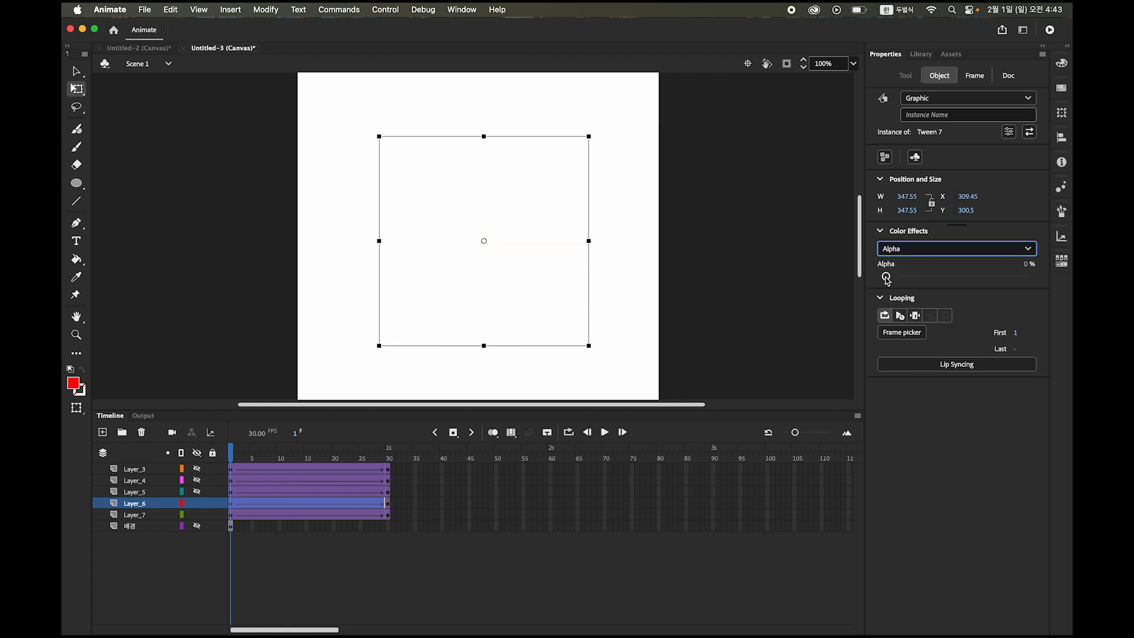
mouse_move(231, 455)
left_mouse_down()
mouse_move(380, 463)
mouse_move(240, 464)
mouse_move(390, 477)
mouse_move(217, 458)
left_mouse_up()
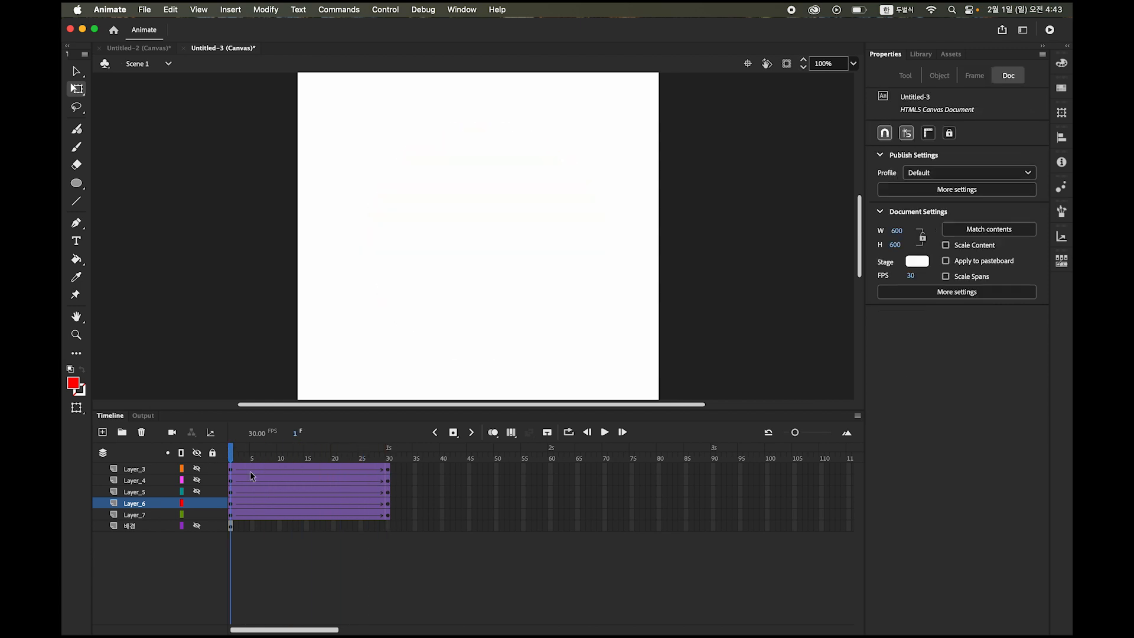
Step: Show Layer_5, enlarge its circular lettering, rotate it 90° counterclockwise and set its alpha to 0% at frame 1
left_click(197, 492)
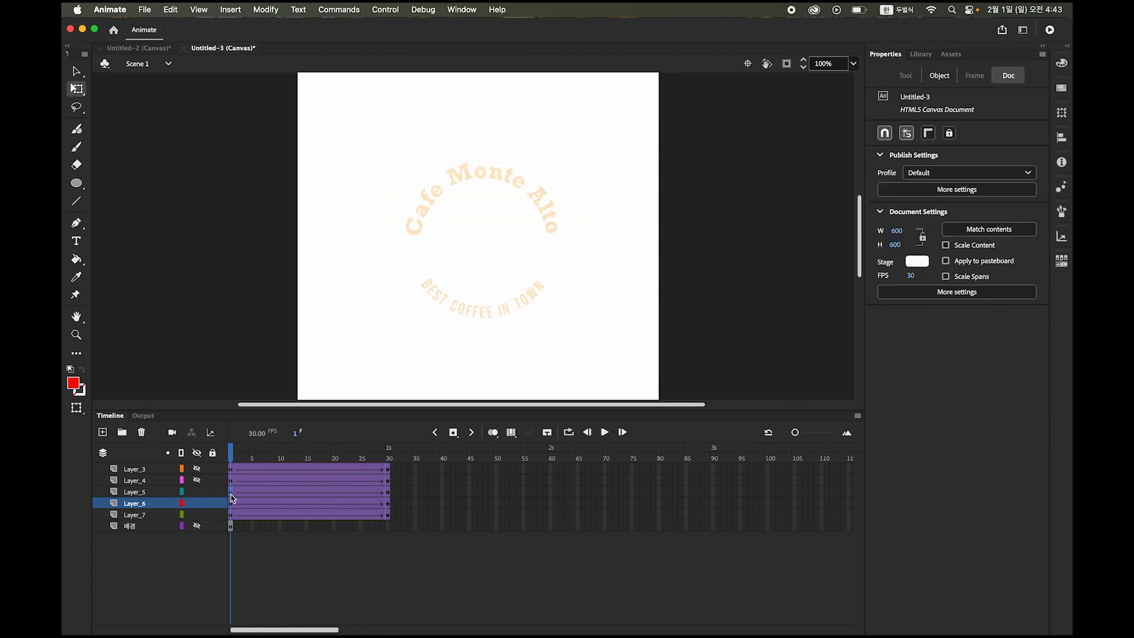
left_click(231, 495)
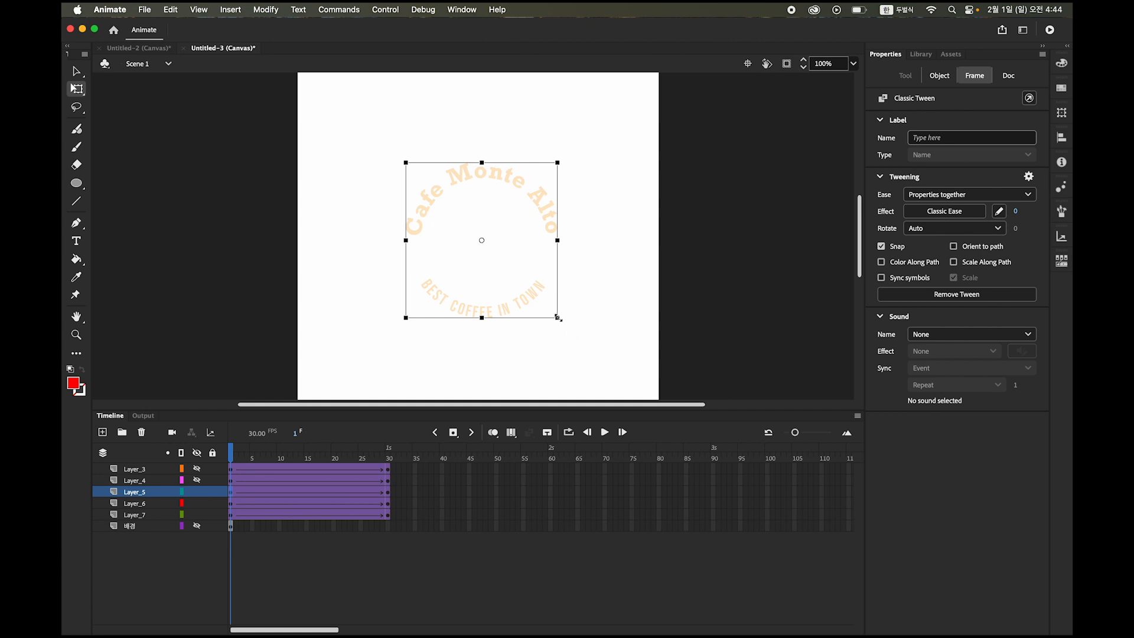
left_click_drag(558, 317, 626, 170)
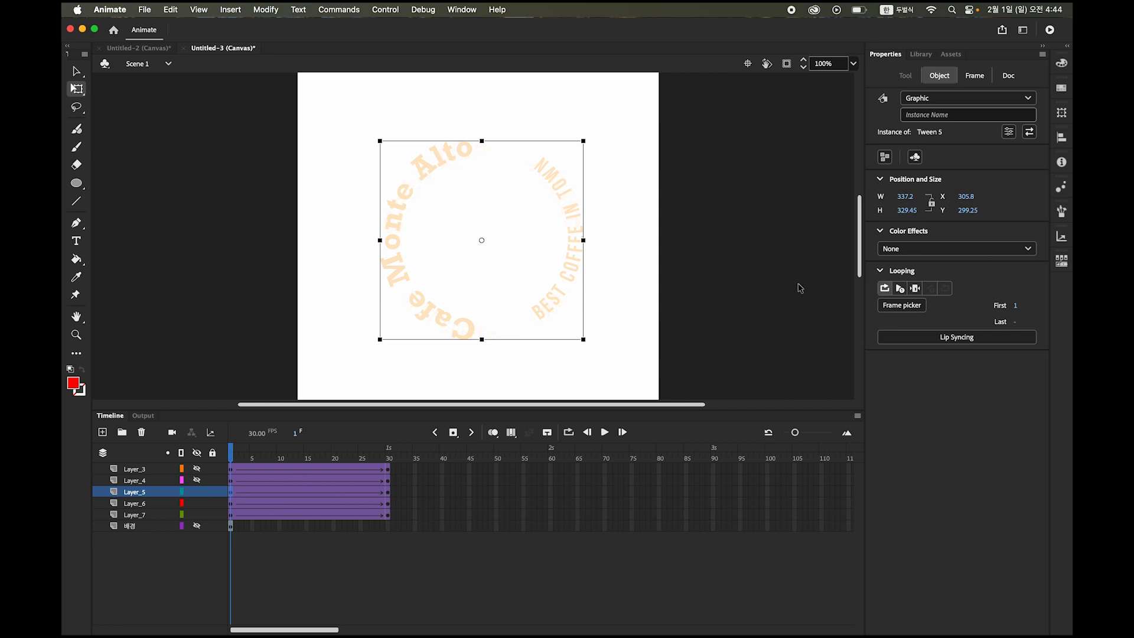
left_click(959, 248)
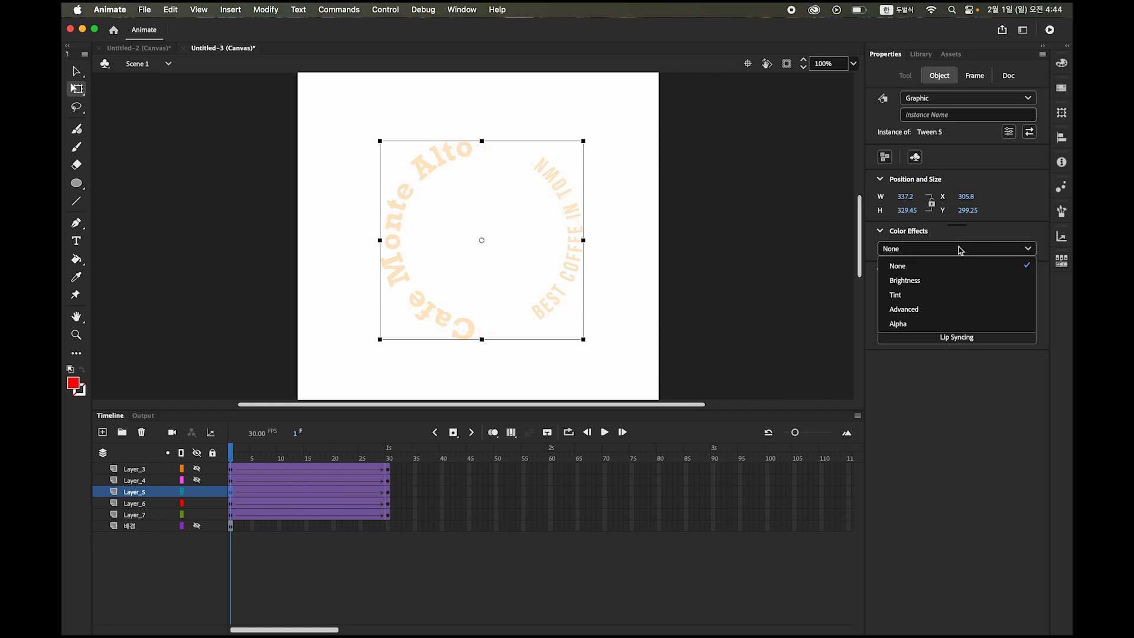
left_click(935, 325)
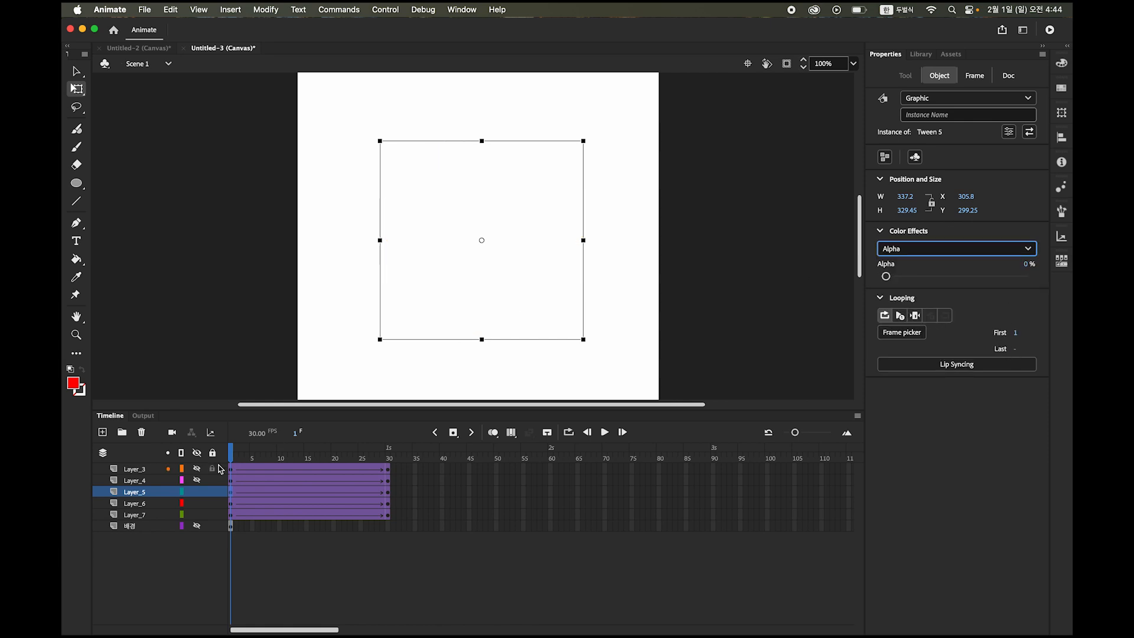
left_click_drag(232, 466, 207, 478)
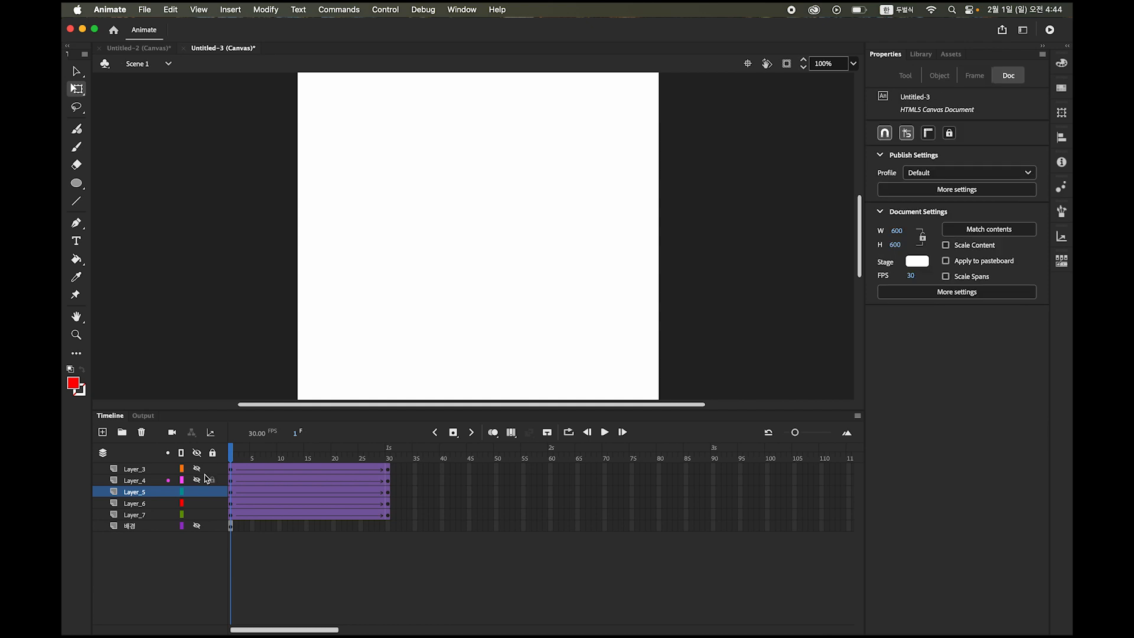
Step: Show Layer_4, shrink its coffee cup to about 67 × 73 px and set its alpha to 0% at frame 1
left_click(197, 481)
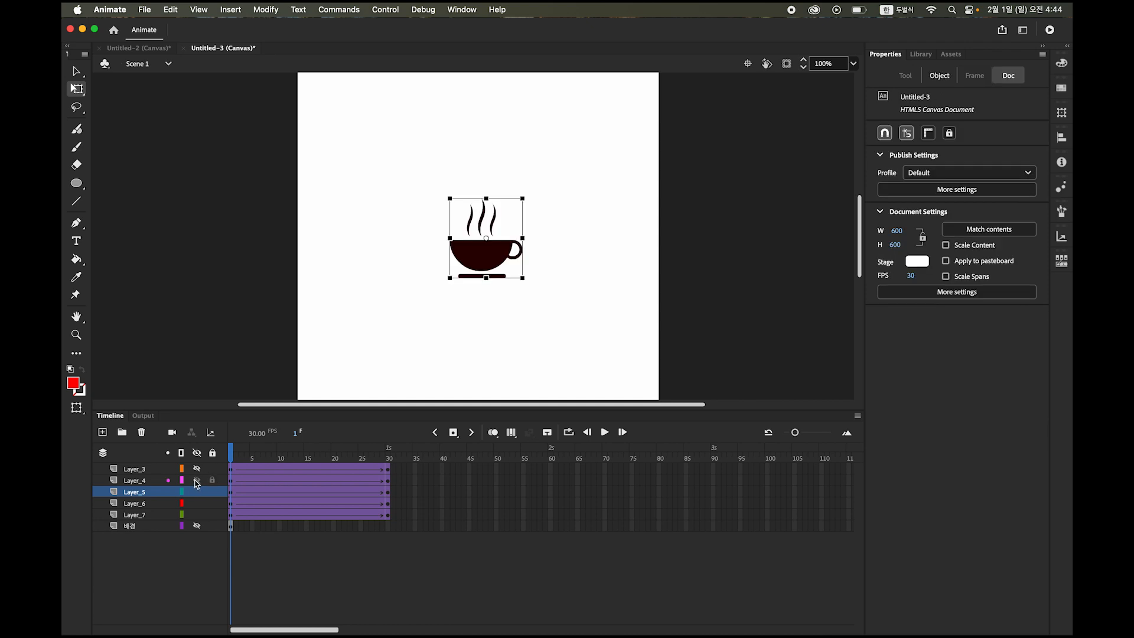
left_click(232, 479)
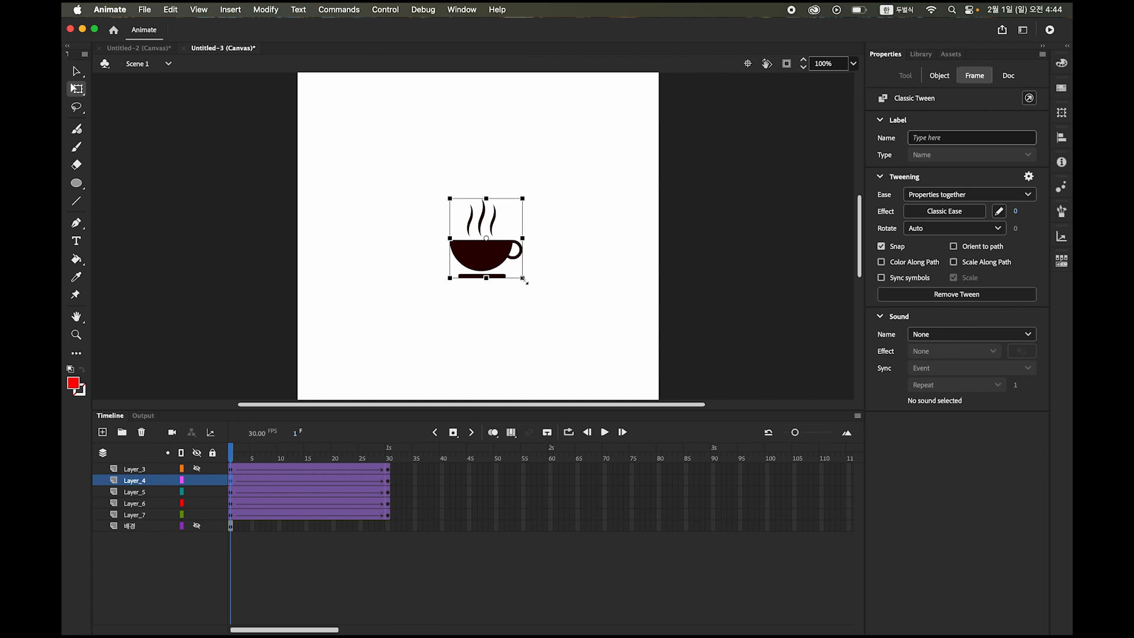
left_click_drag(523, 277, 507, 262)
left_click(1006, 249)
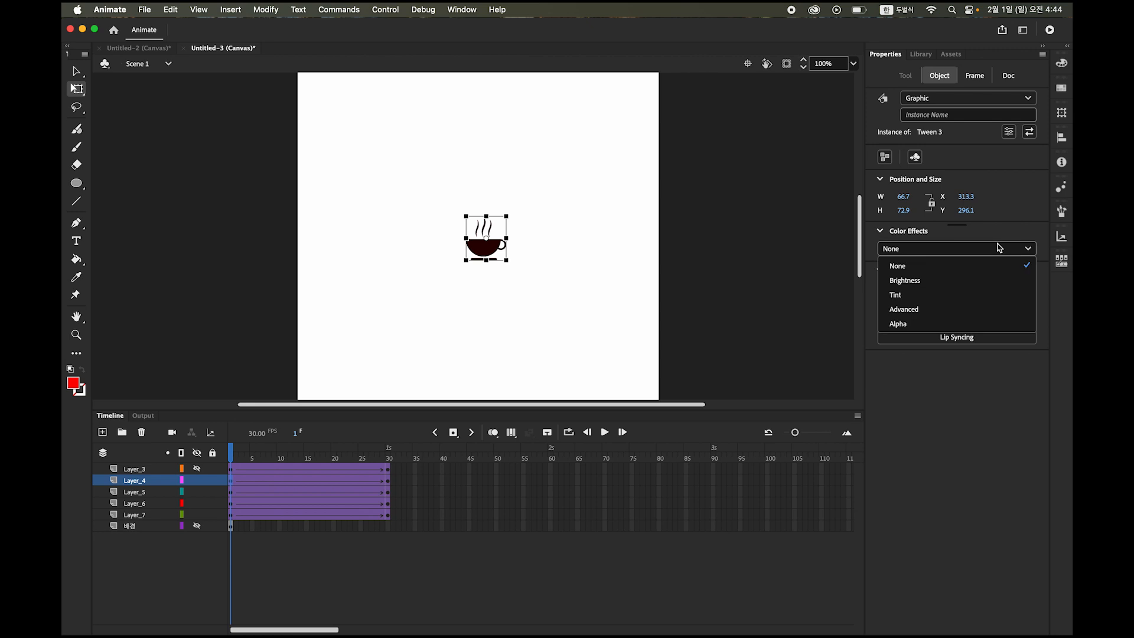
left_click(957, 325)
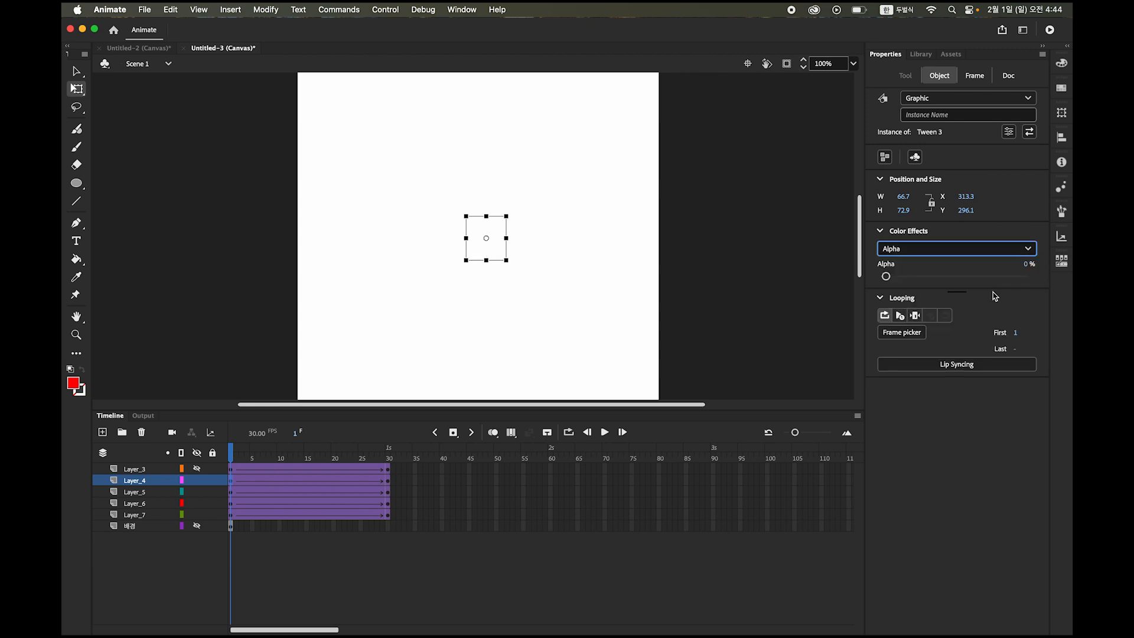
mouse_move(231, 466)
left_mouse_down()
mouse_move(370, 477)
mouse_move(230, 475)
left_mouse_up()
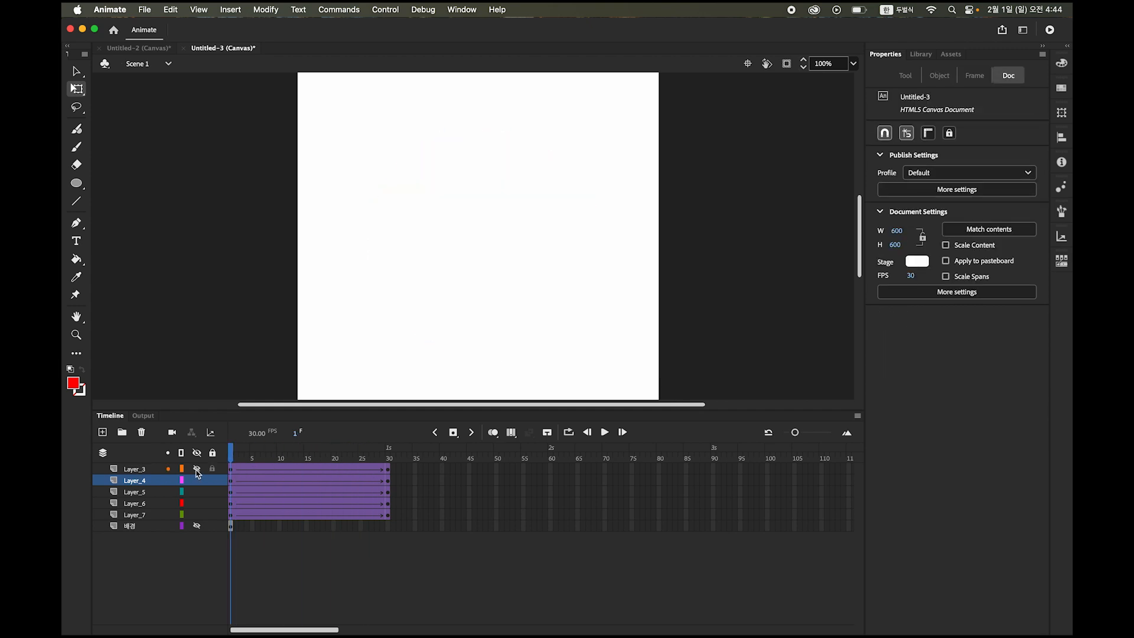
Step: Show Layer_3, enlarge its two stars, rotate the pair 90° into a vertical line and set their alpha to 0% at frame 1
key("super+a")
mouse_move(232, 453)
left_mouse_down()
mouse_move(273, 453)
mouse_move(231, 452)
left_mouse_up()
left_click(232, 471)
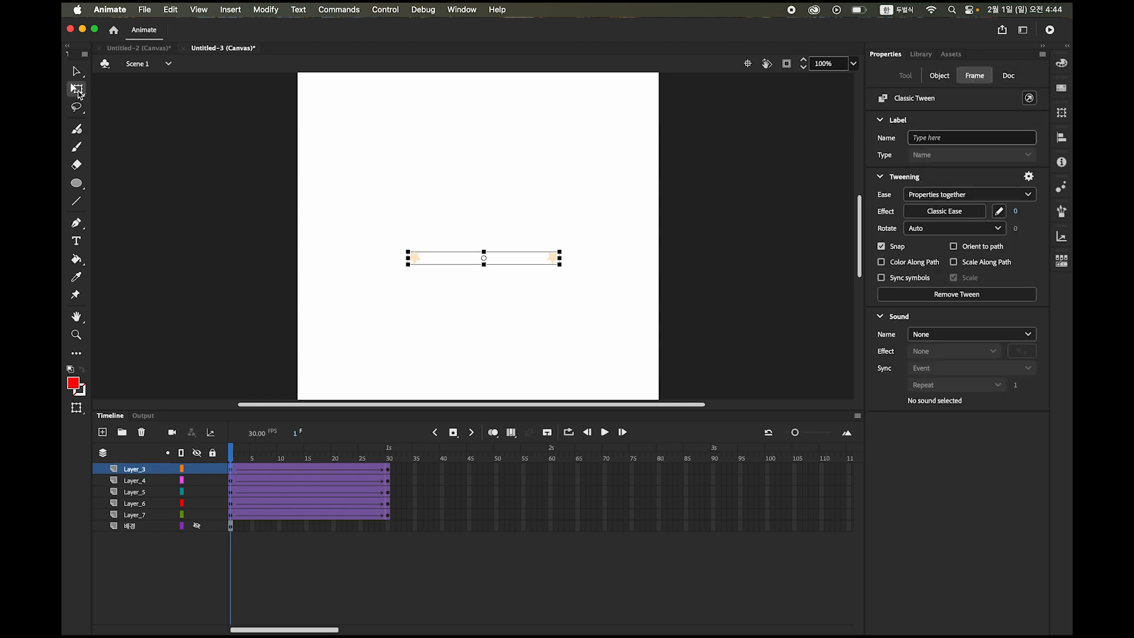
left_click_drag(559, 264, 534, 151)
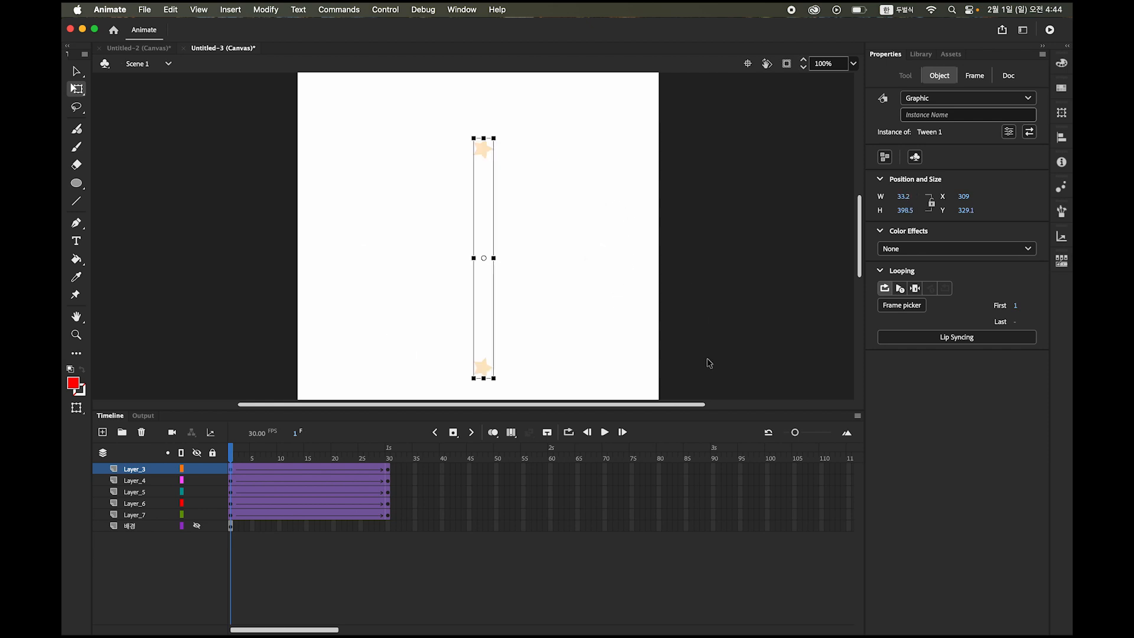
left_click(950, 249)
left_click(948, 322)
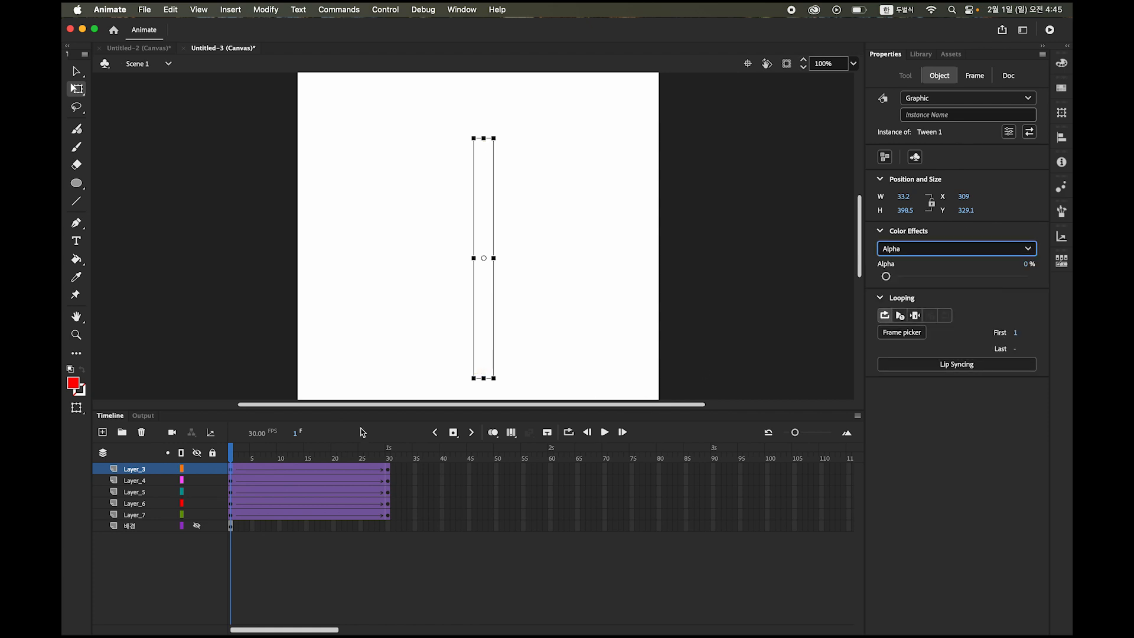
Step: Scrub through frames 1 to 30 and play the combined logo animation
left_click(236, 458)
left_click_drag(236, 458, 395, 458)
key("Return")
left_click(605, 432)
left_click(605, 432)
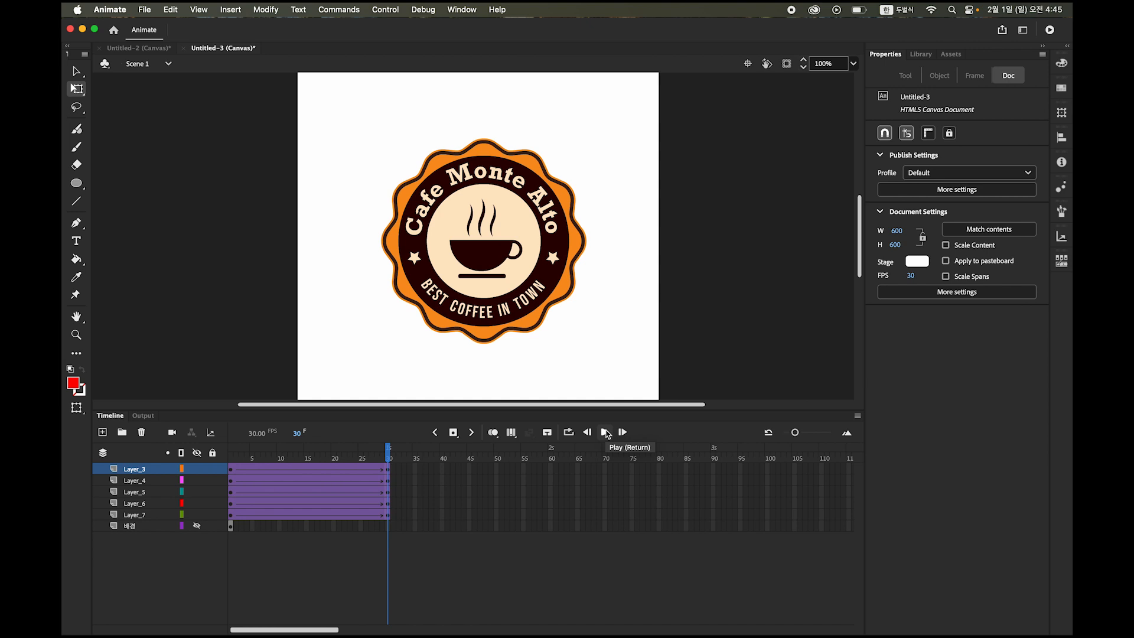
left_click(606, 433)
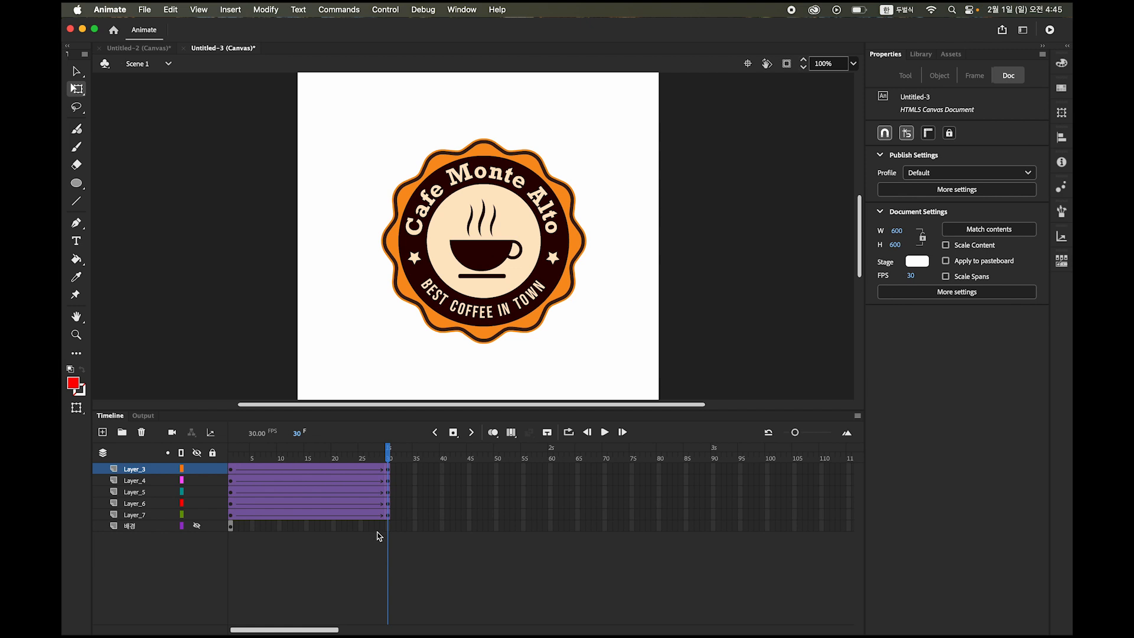
Step: Stagger the tween spans in five-frame offsets, starting Layer_6 at frame 6, Layer_5 at 11, Layer_4 at 16 and Layer_3 at 21
left_click(135, 516)
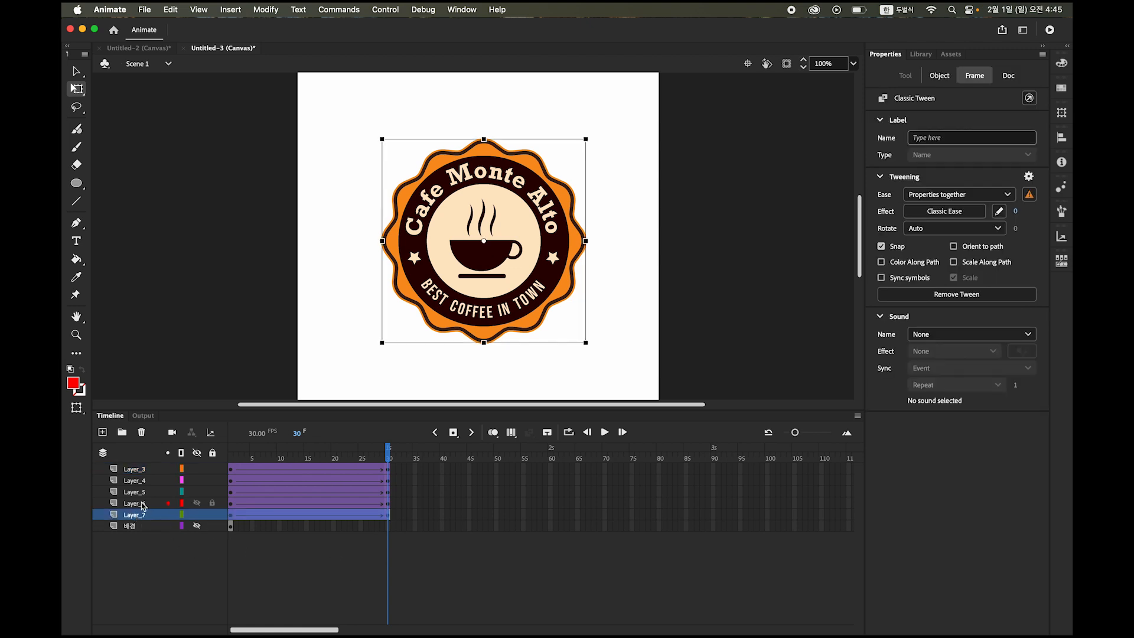
left_click(143, 506)
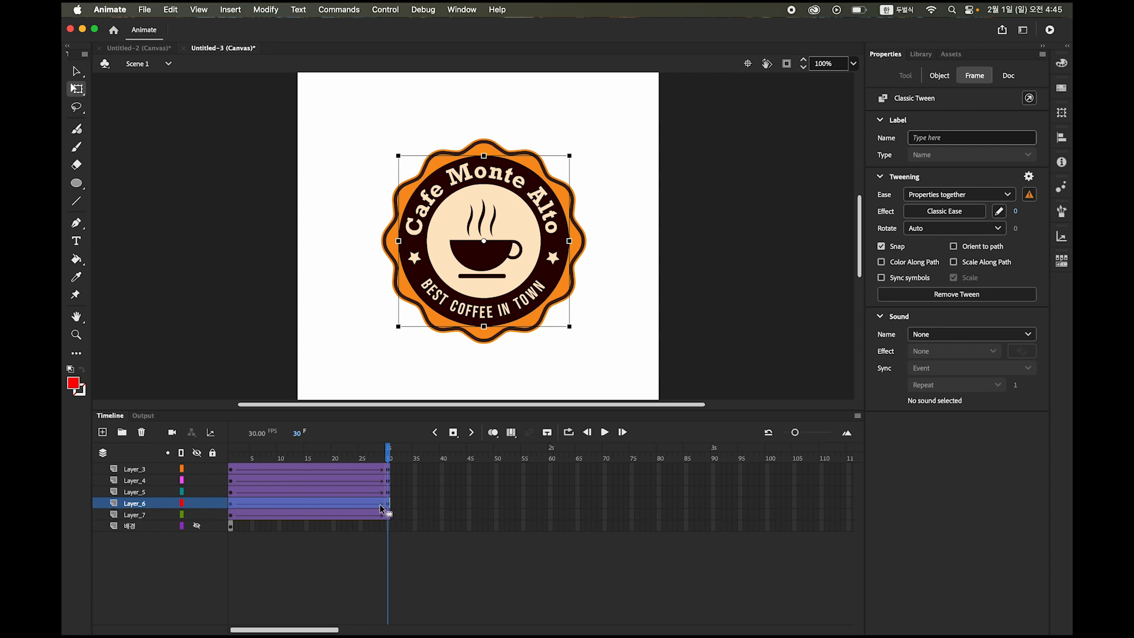
double_click(299, 502)
left_click_drag(300, 502, 327, 504)
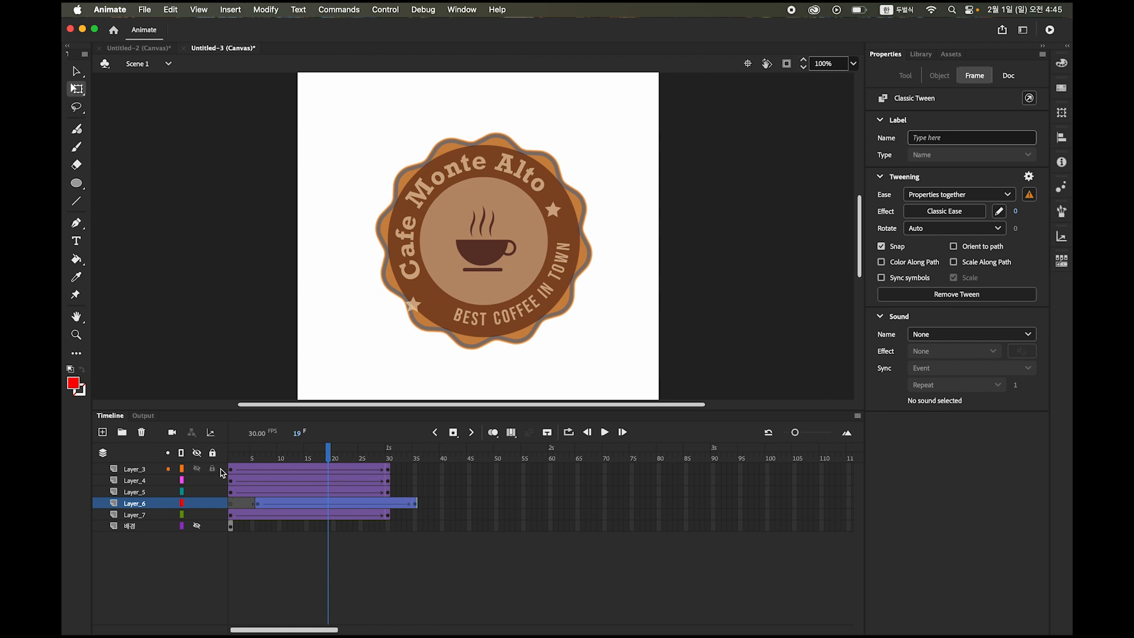
left_click(144, 493)
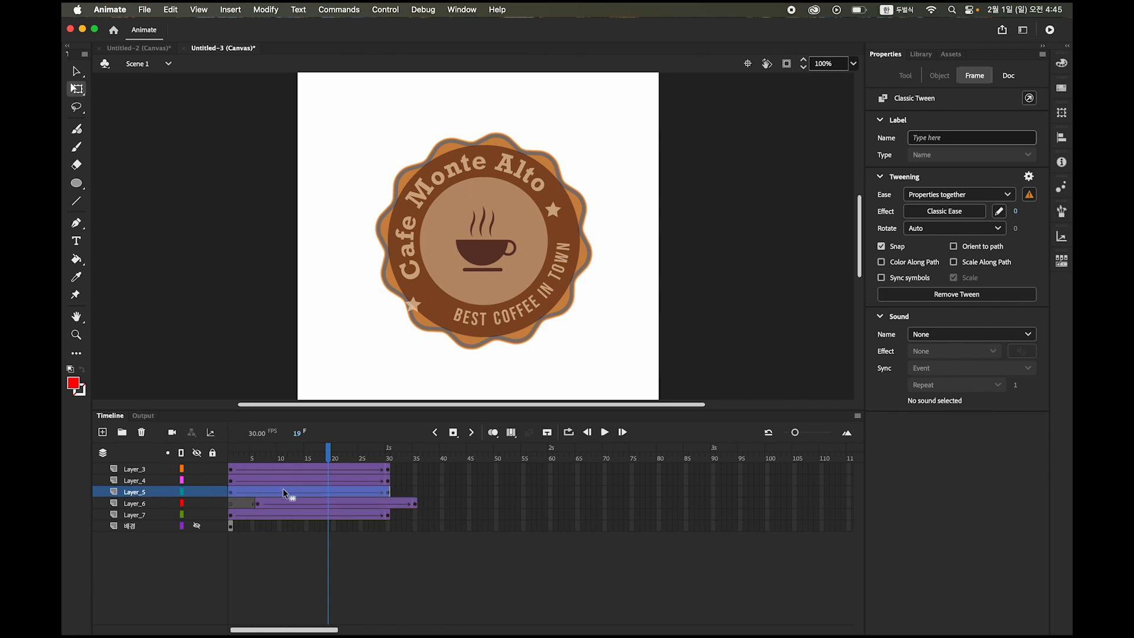
left_click_drag(296, 490, 347, 495)
left_click(137, 481)
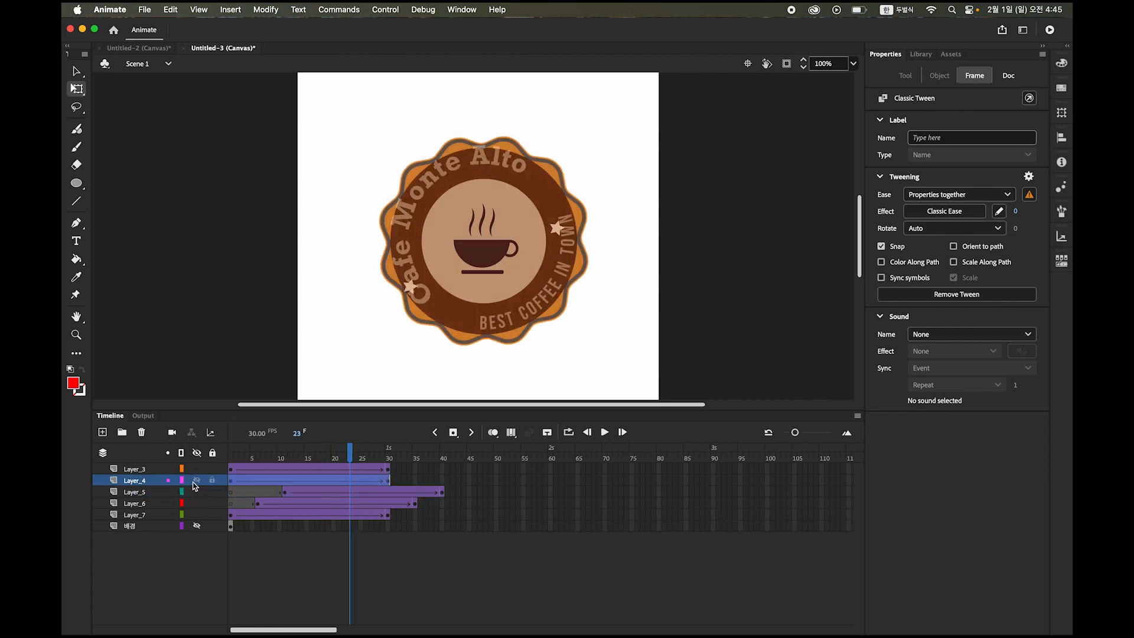
left_click_drag(314, 489, 230, 454)
left_click(145, 471)
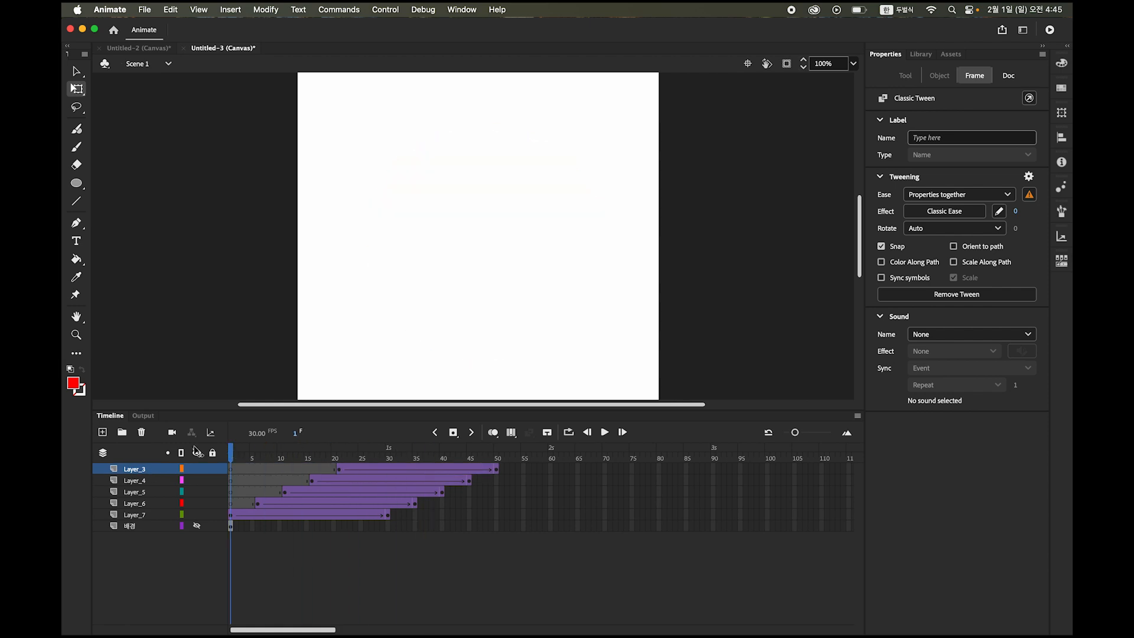
Step: Play the staggered logo animation through to frame 50
left_click(605, 432)
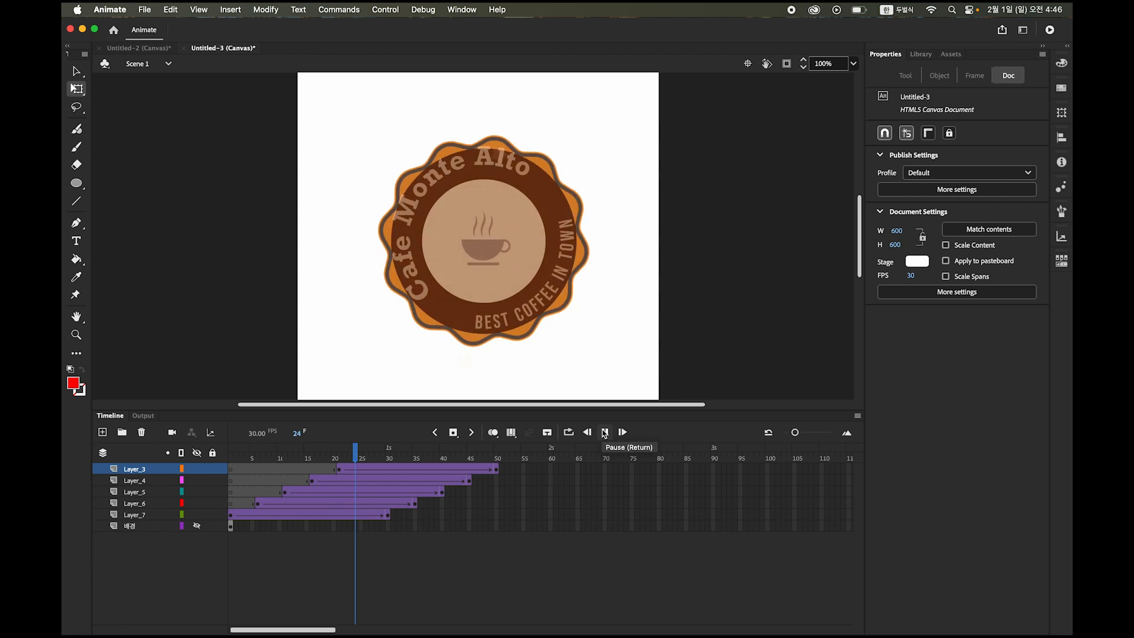
left_click(604, 432)
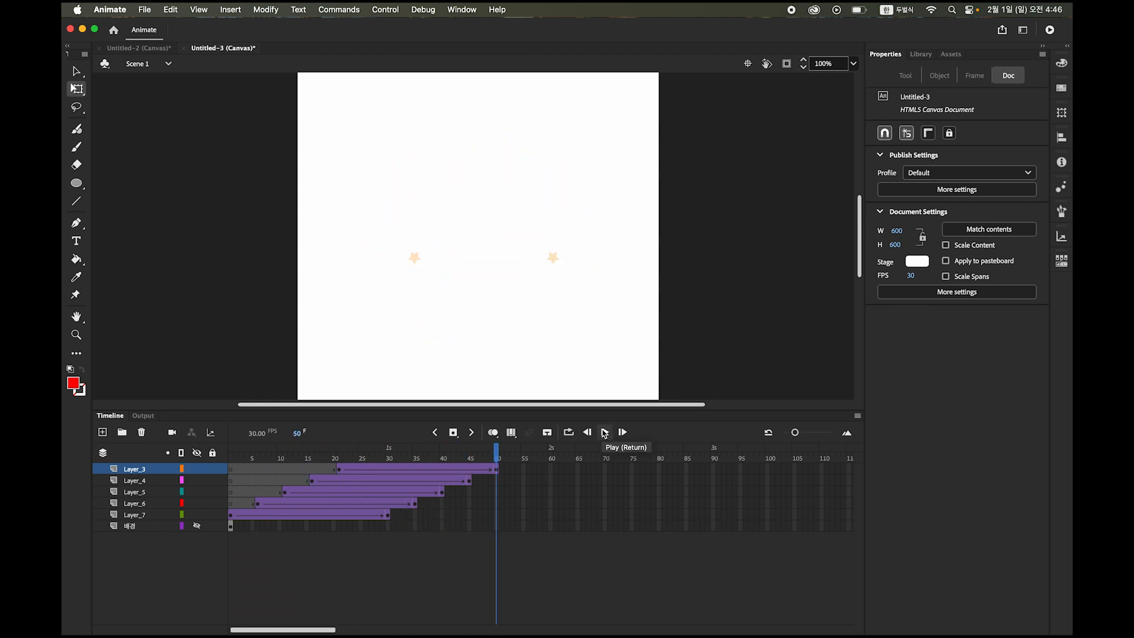
mouse_move(499, 456)
left_mouse_down()
mouse_move(457, 458)
mouse_move(497, 459)
left_mouse_up()
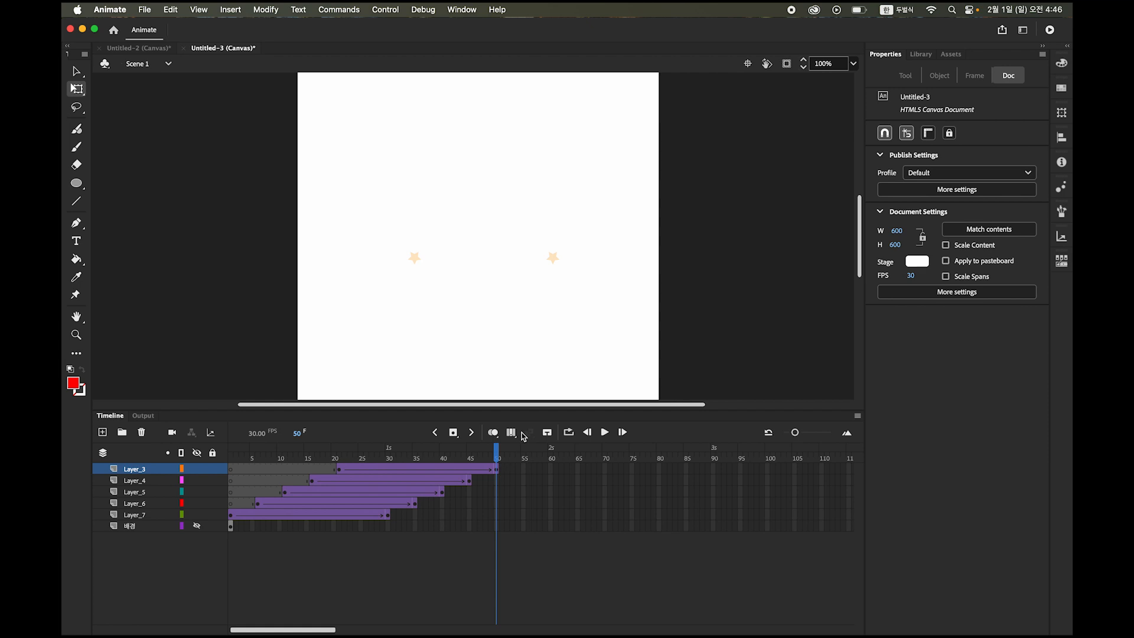
Step: Insert keyframes at frame 50 on Layer_4, Layer_5, Layer_6 and Layer_7
left_click(497, 483)
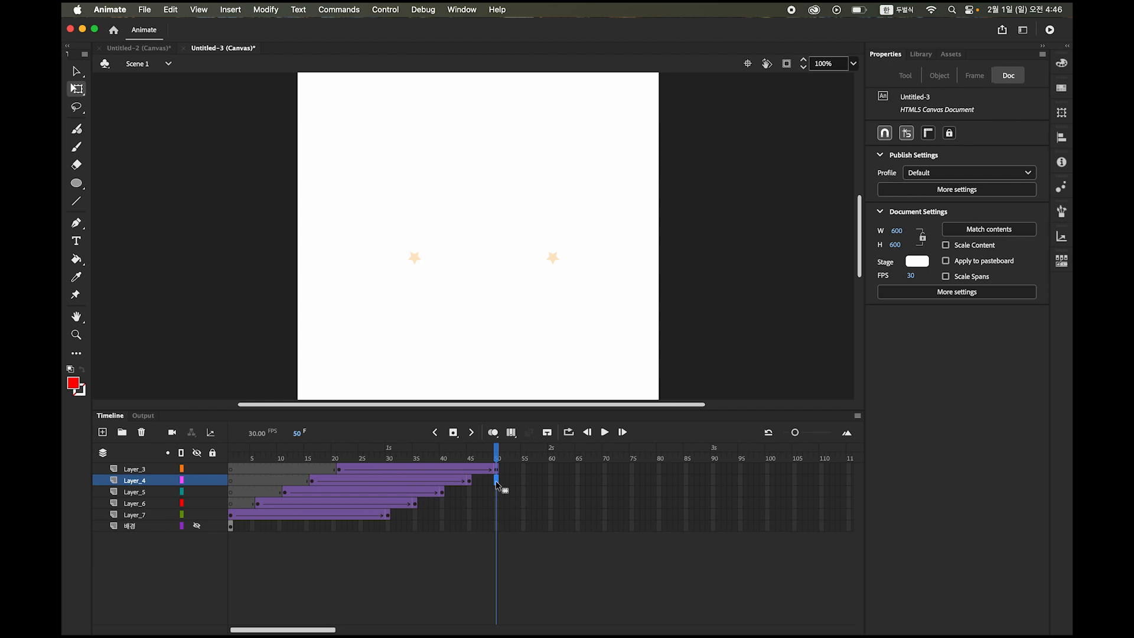
left_click(497, 519, "shift")
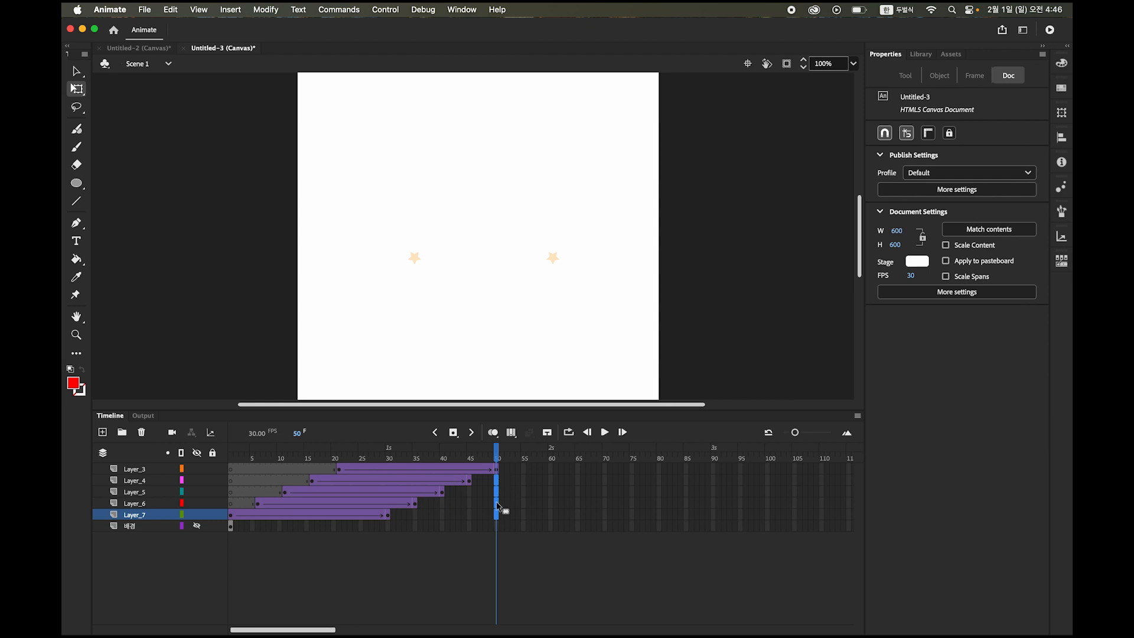
left_click(453, 433)
Step: Return to frame 1 and play the logo animation through frame 50
left_click_drag(496, 452, 230, 450)
left_click(608, 433)
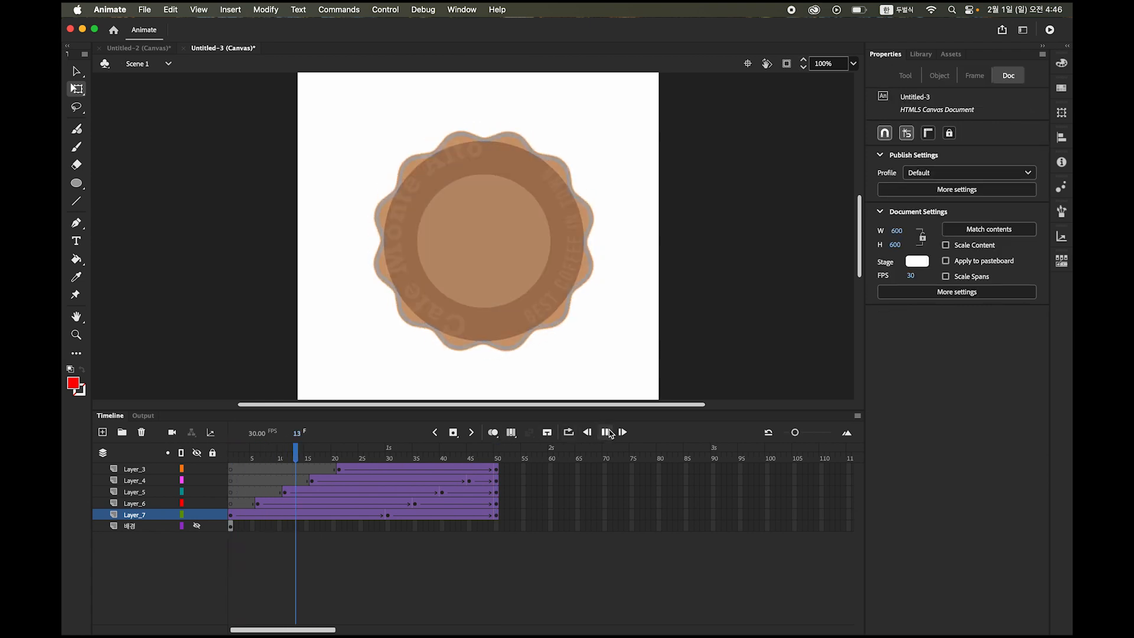
left_click(608, 432)
left_click(608, 433)
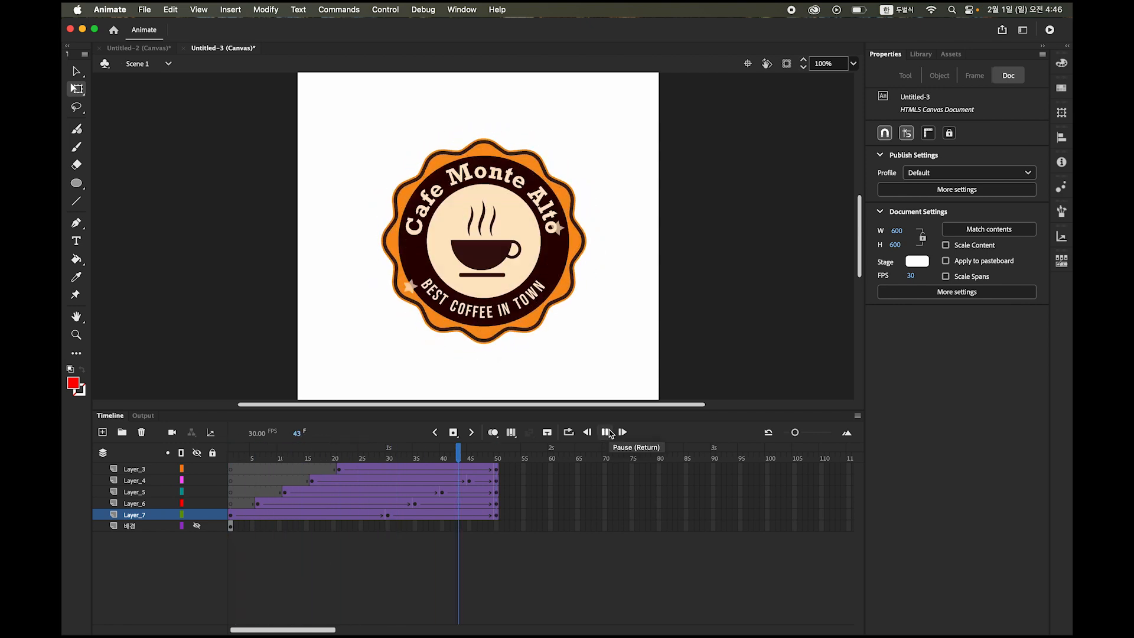
left_click(608, 432)
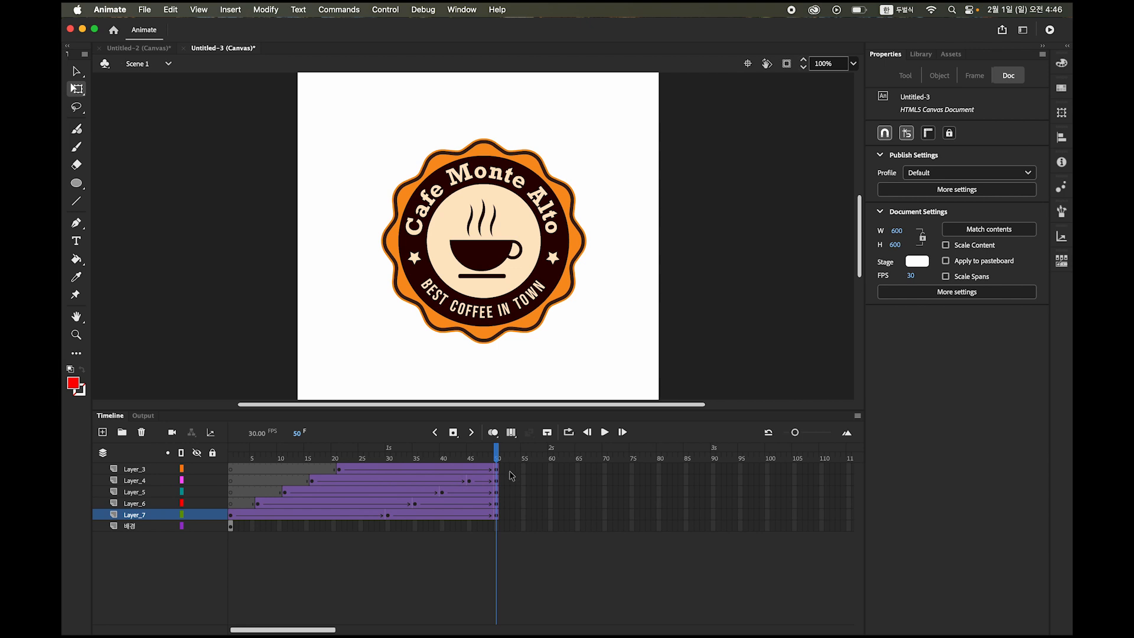
Step: Extend the 배경 photo layer to frame 50 by inserting a frame there
left_click_drag(497, 452, 230, 458)
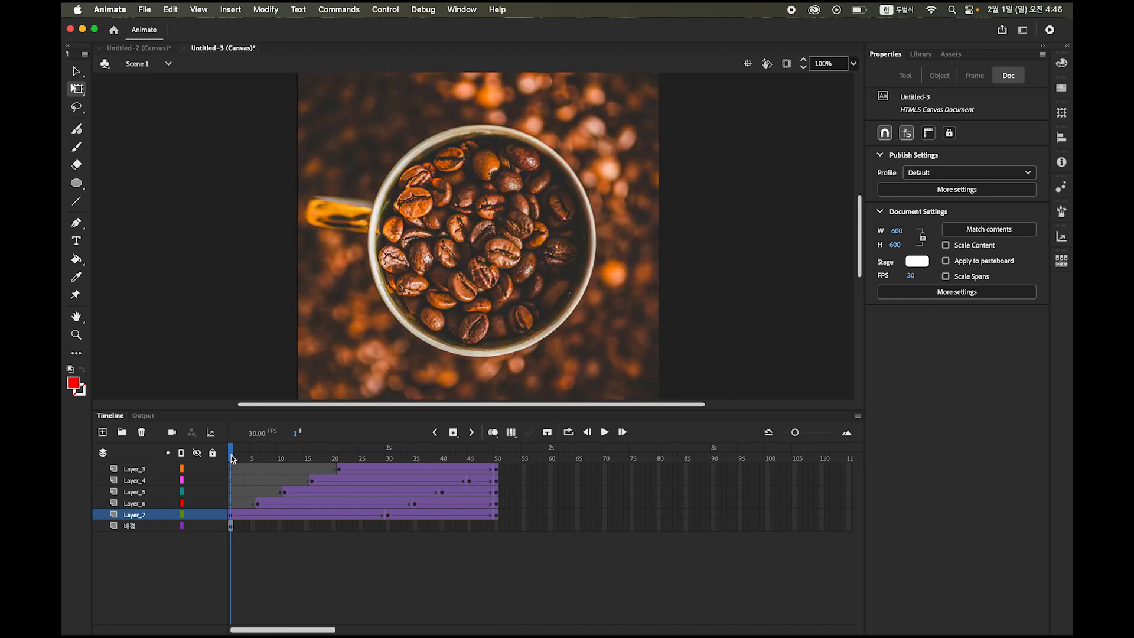
left_click_drag(235, 458, 496, 501)
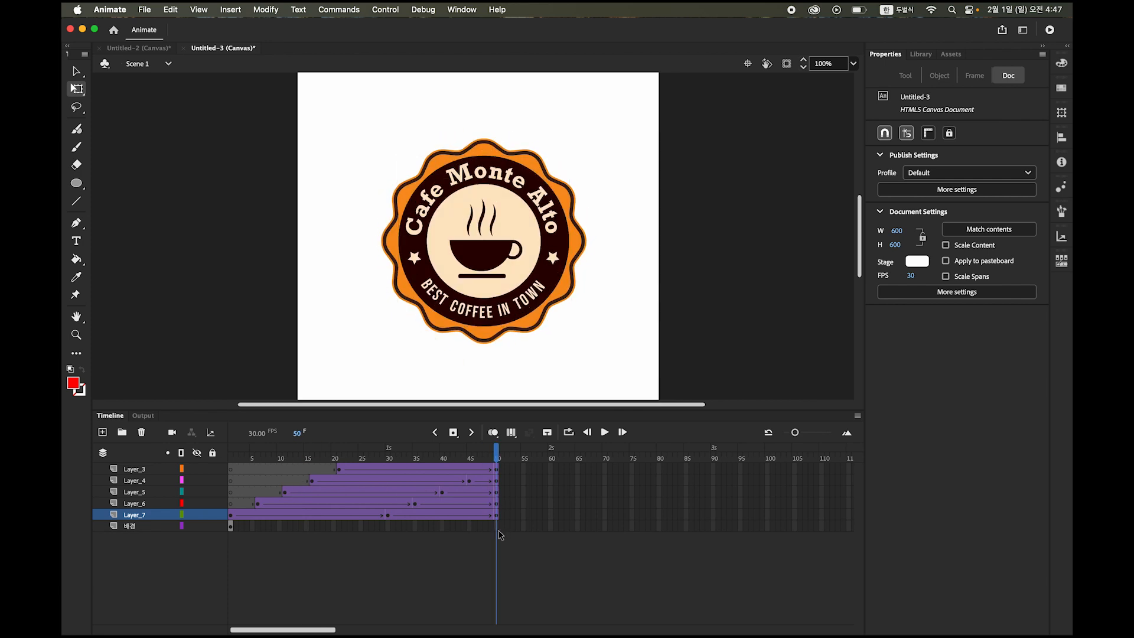
left_click(496, 525)
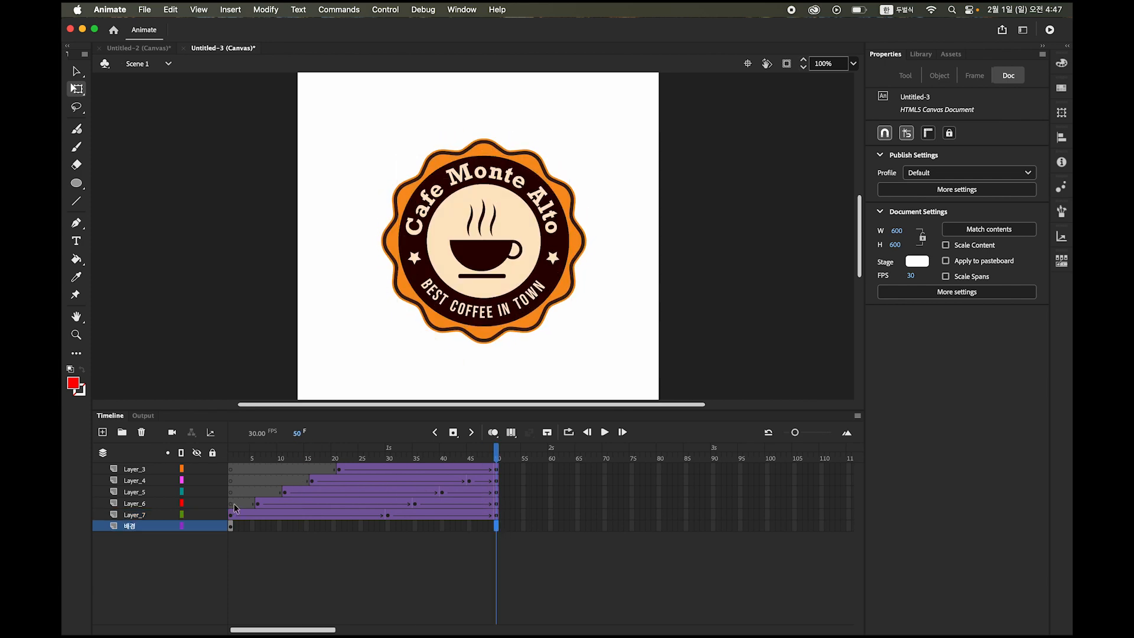
left_click(457, 436)
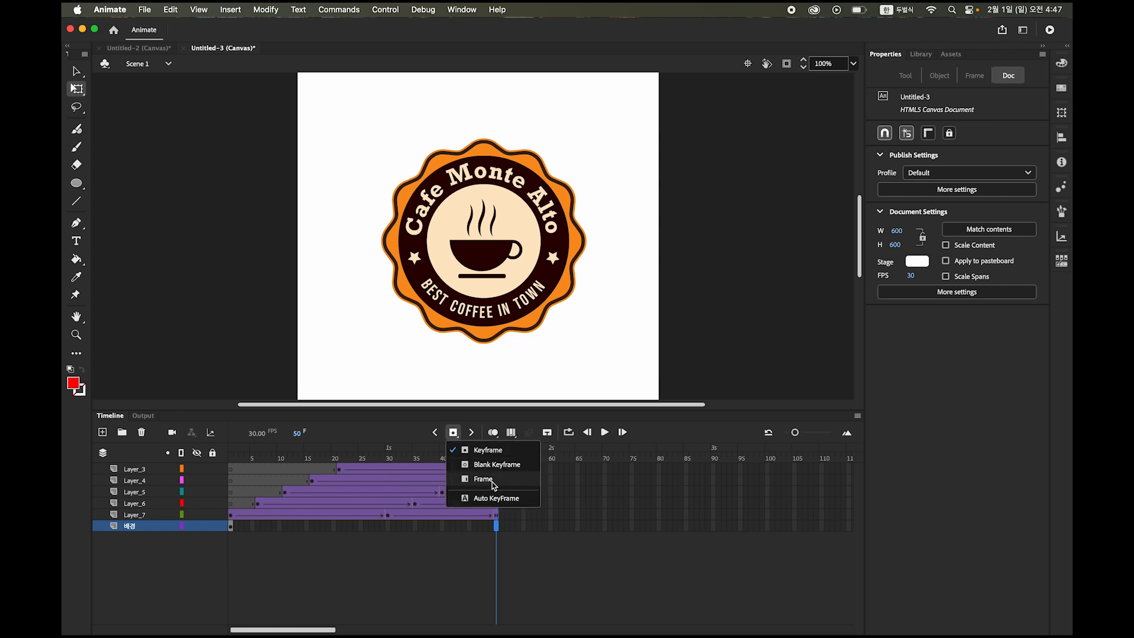
left_click(483, 478)
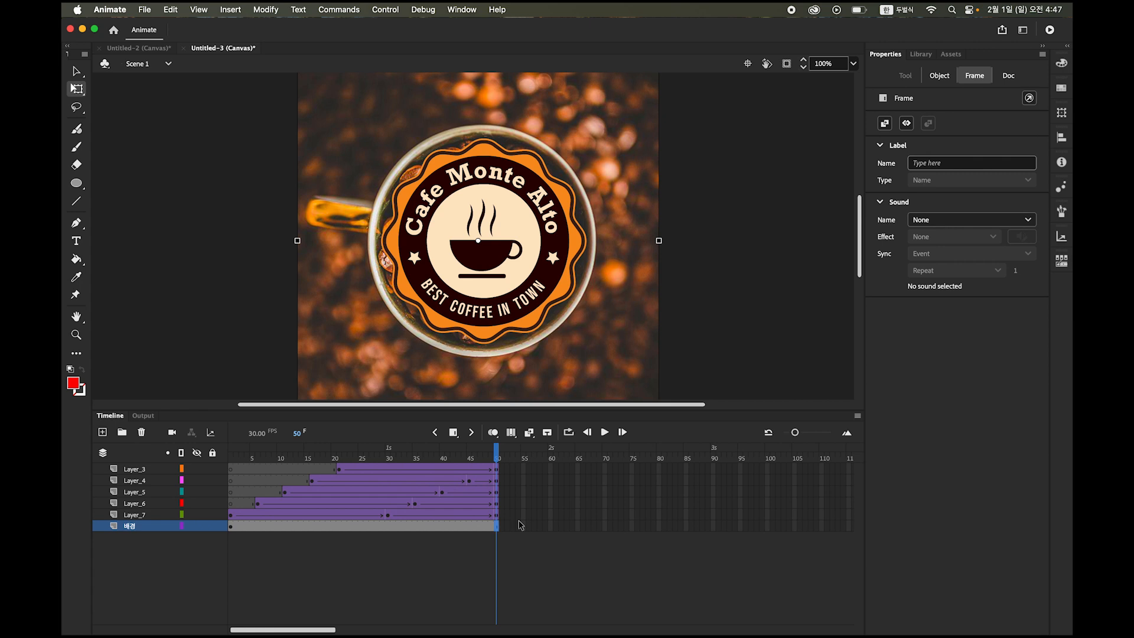
Step: Rewind to frame 1 and play the logo animation over the coffee photo background
left_click_drag(498, 455, 230, 455)
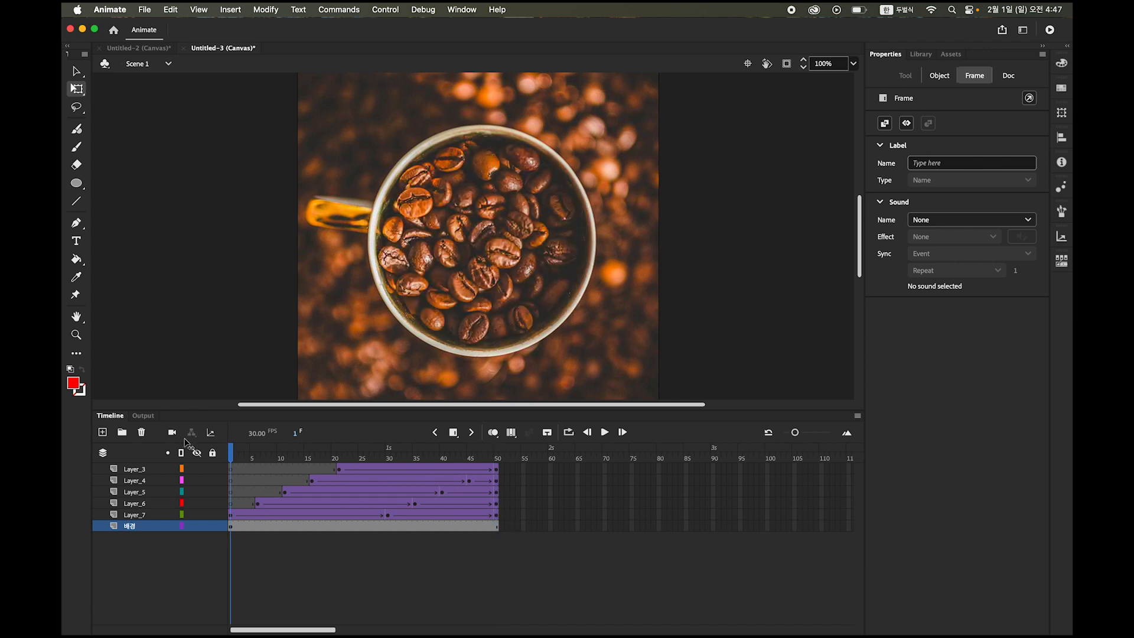
left_click(604, 432)
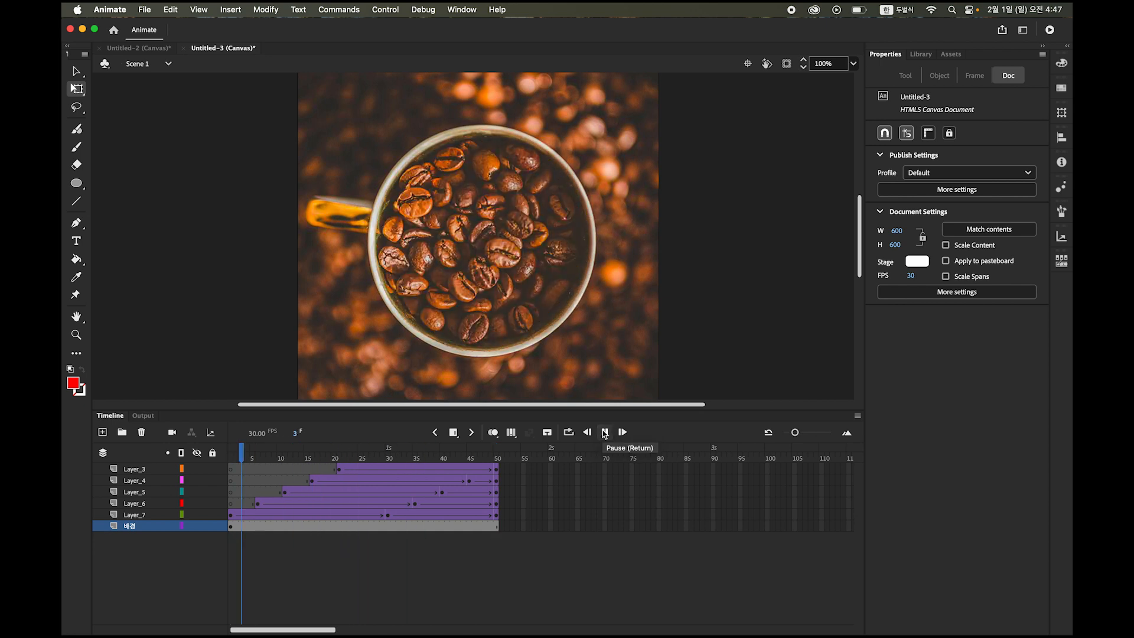
left_click(604, 432)
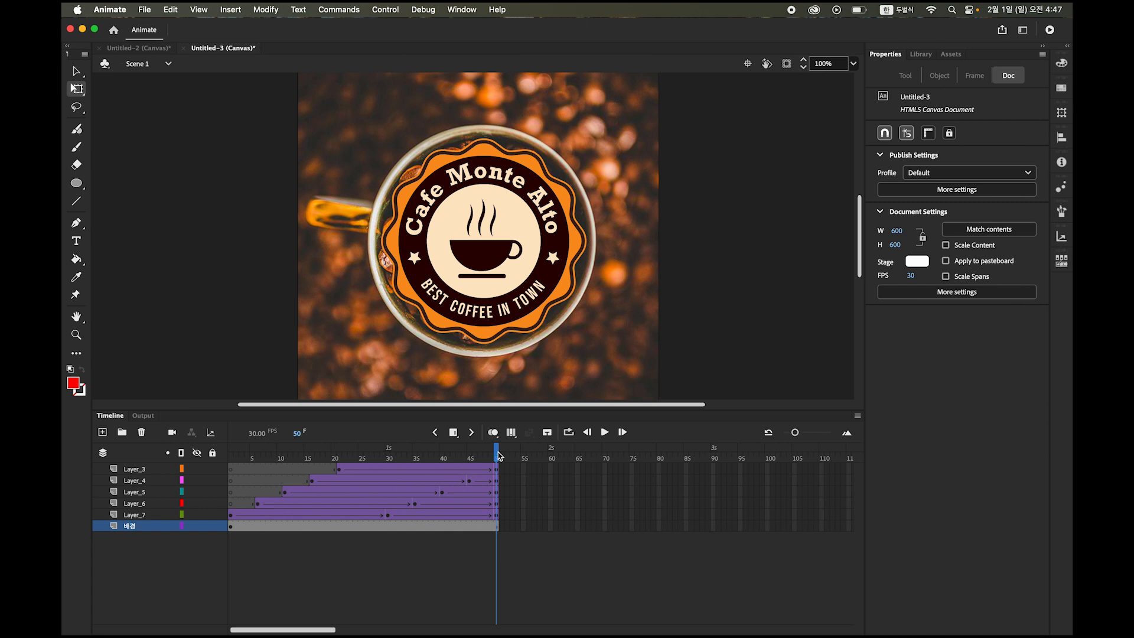
Step: Insert keyframes at frame 150 on all layers, including 배경, and play the lengthened animation
mouse_move(505, 456)
left_mouse_down()
mouse_move(444, 454)
mouse_move(496, 457)
left_mouse_up()
left_click_drag(328, 631, 367, 631)
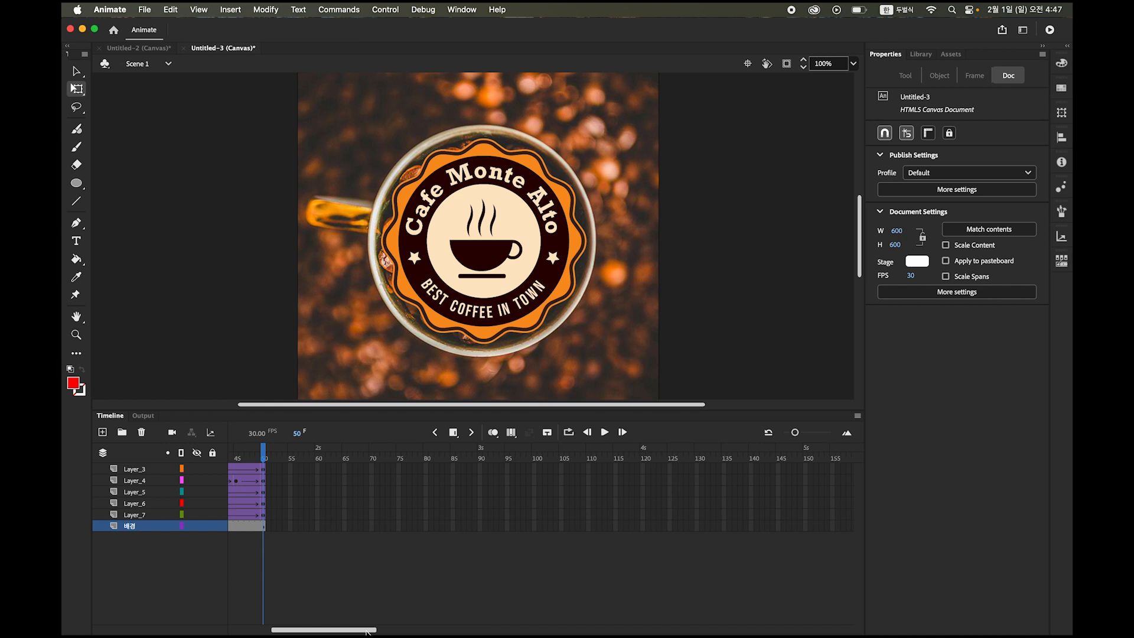
left_click(804, 469)
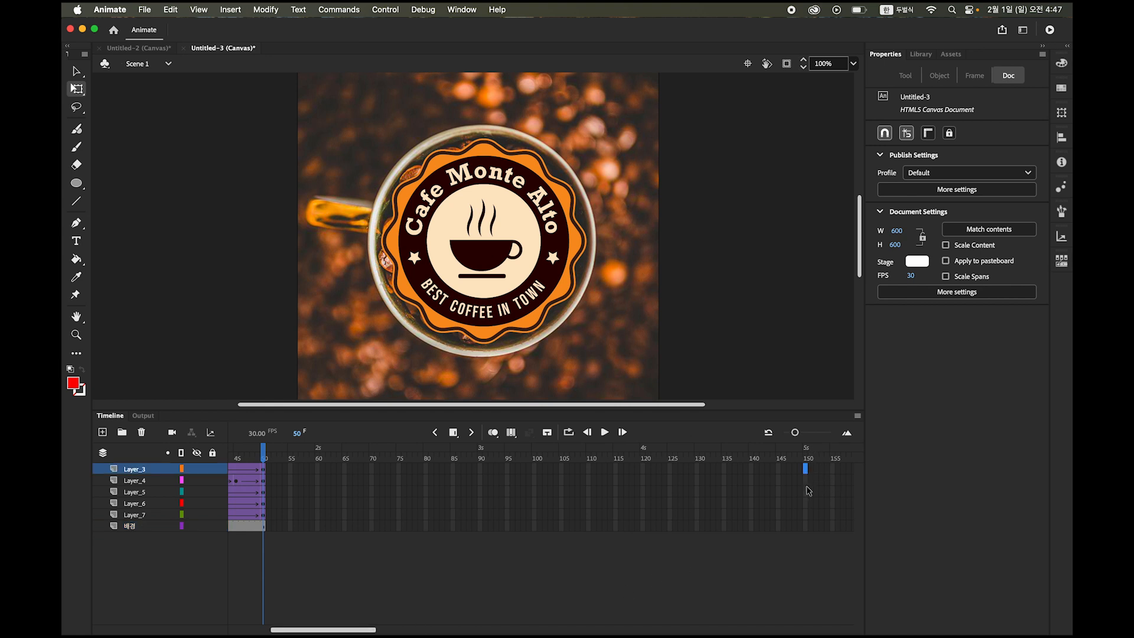
left_click(807, 529, "shift")
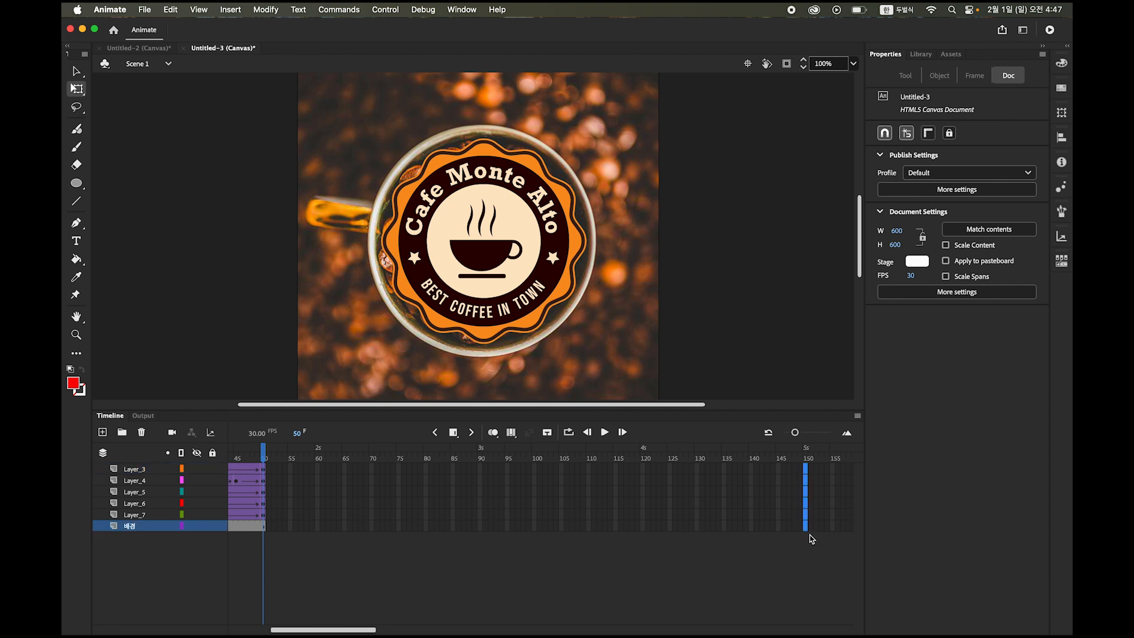
left_click(454, 433)
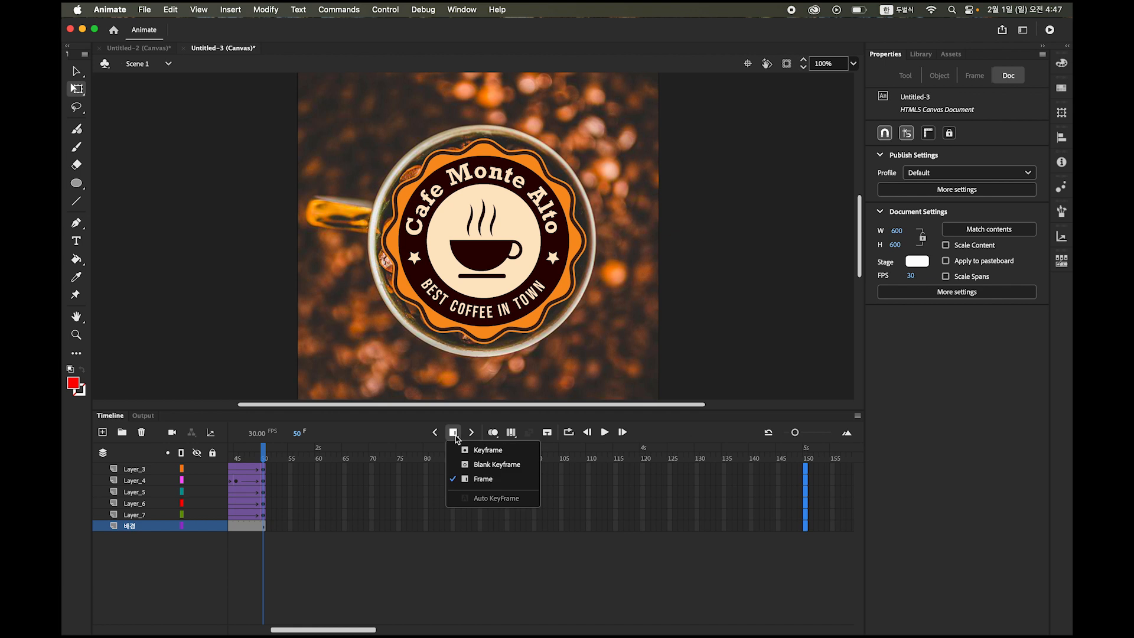
left_click(488, 451)
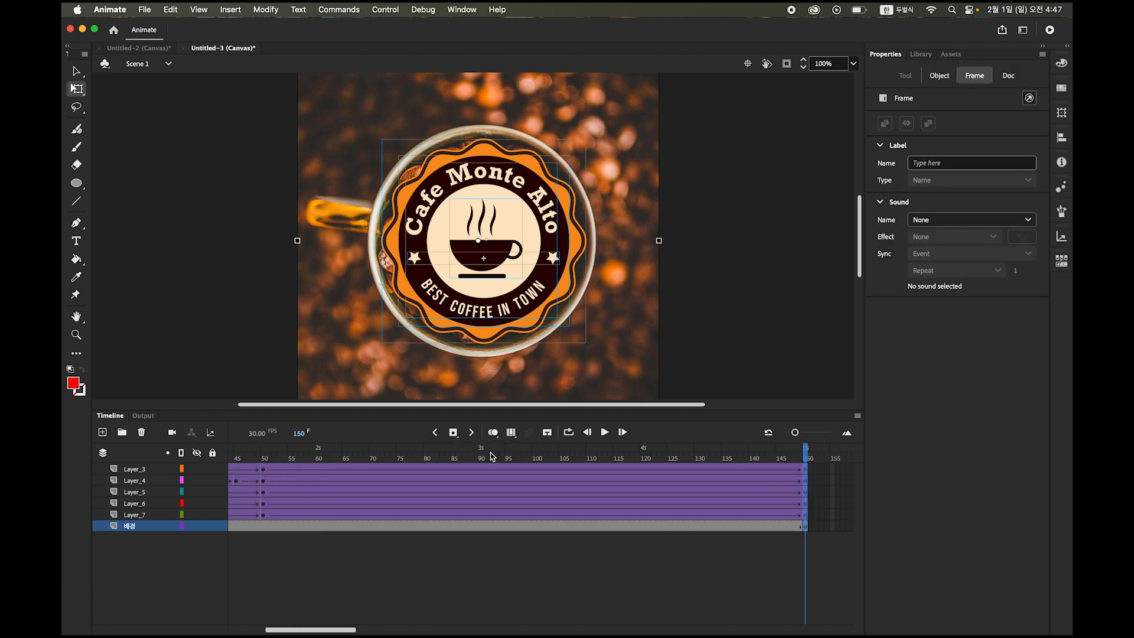
left_click(605, 435)
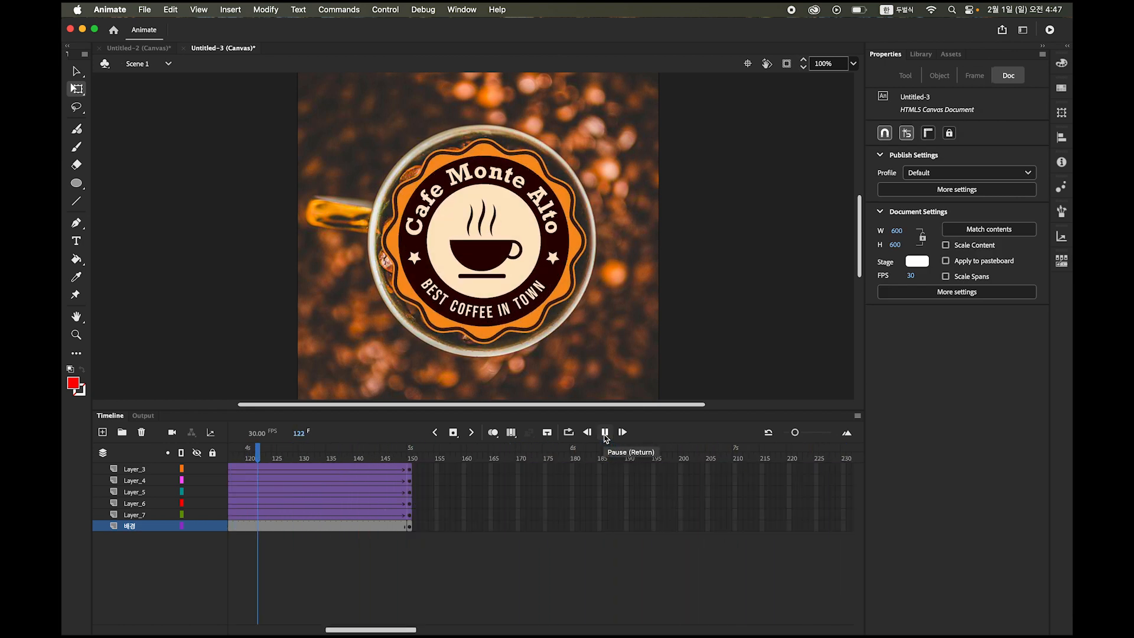
left_click(605, 435)
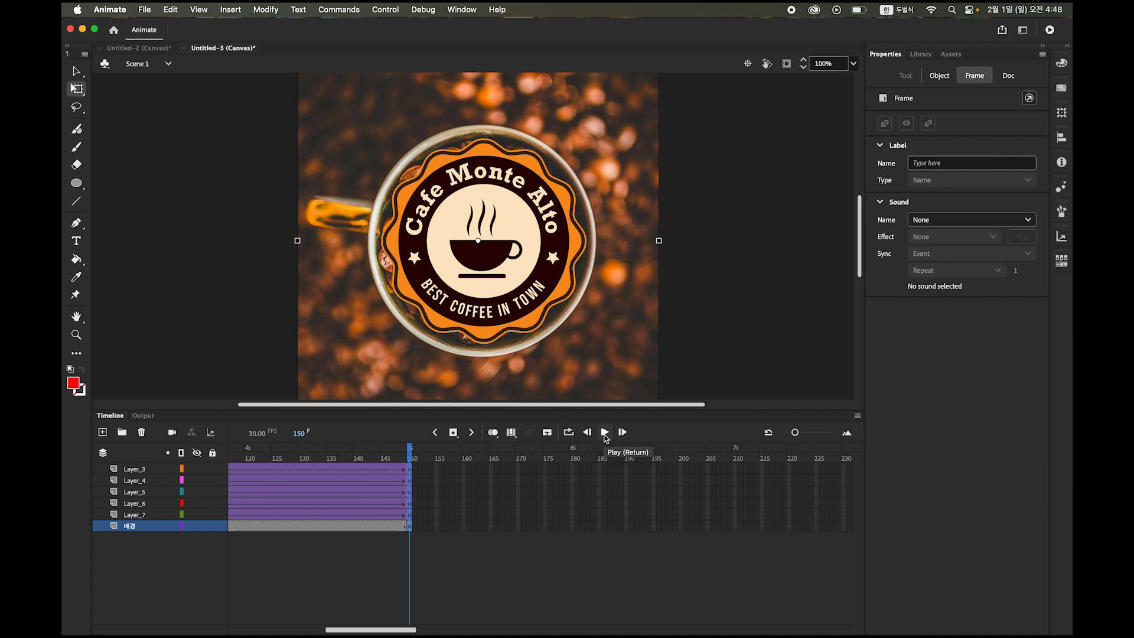
Step: Save the document as 커피샵로고애니메이션.fla in the Classic Tween folder
left_click(144, 9)
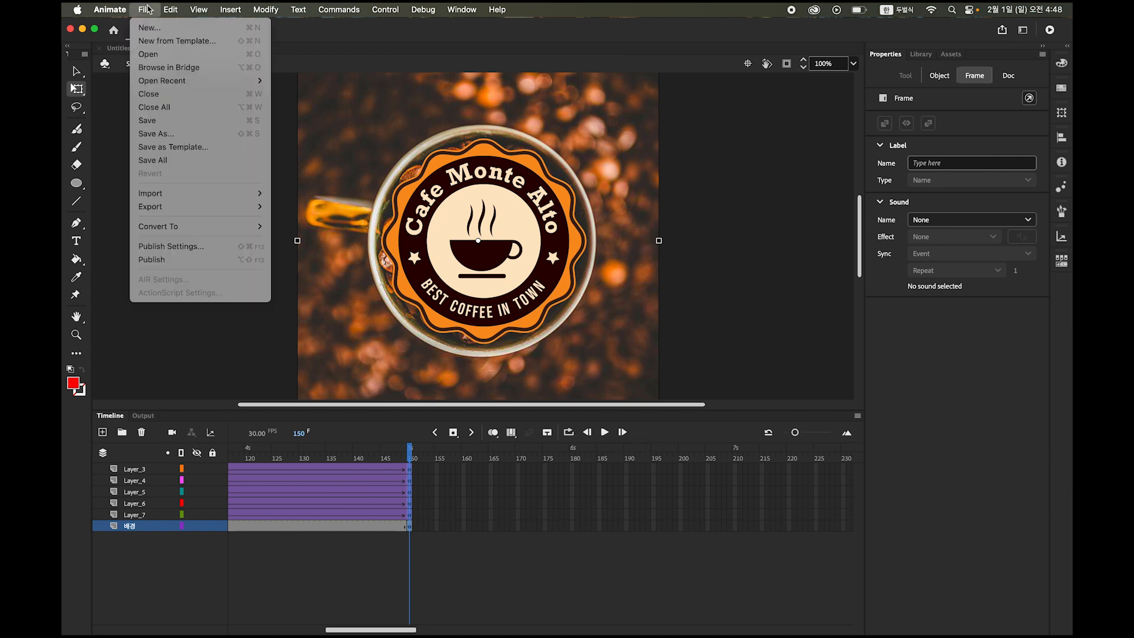
left_click(194, 139)
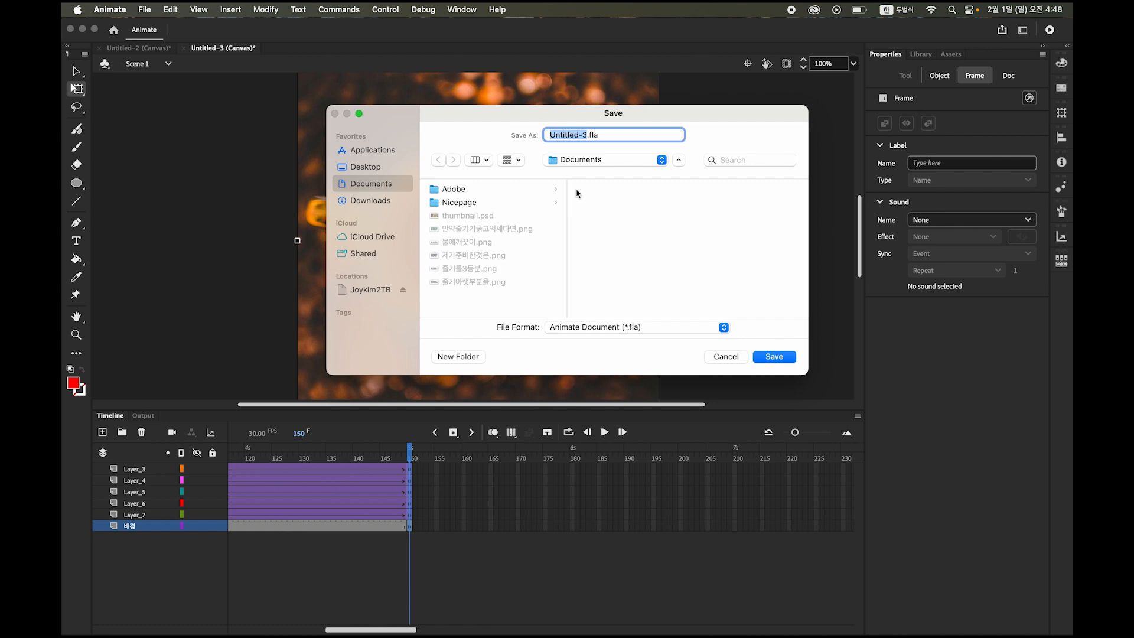
left_click(582, 162)
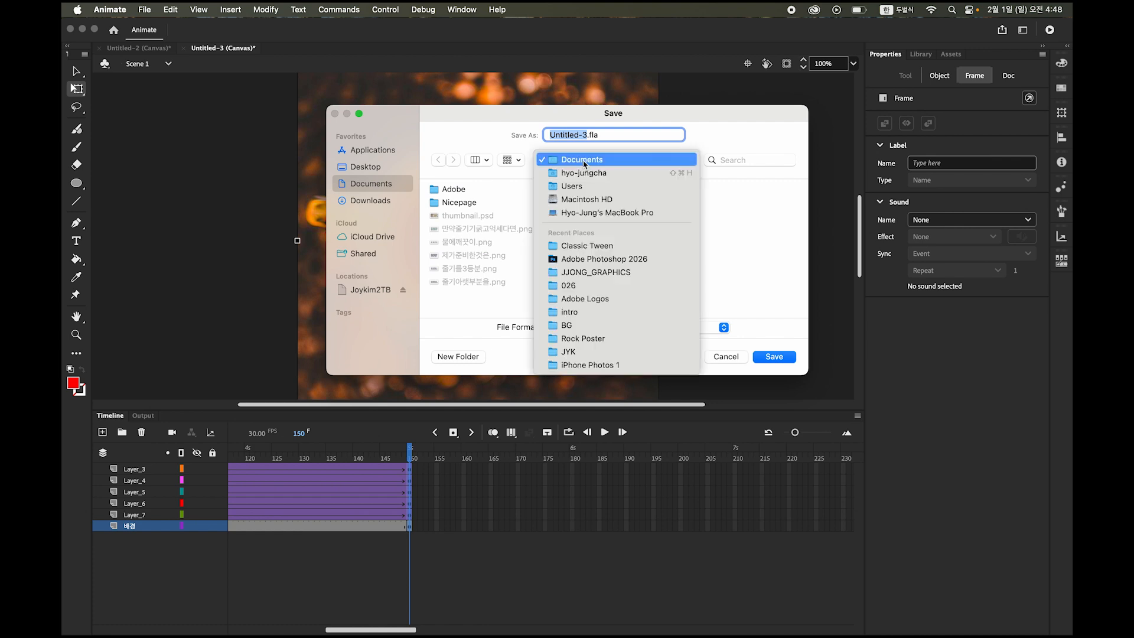
left_click(604, 246)
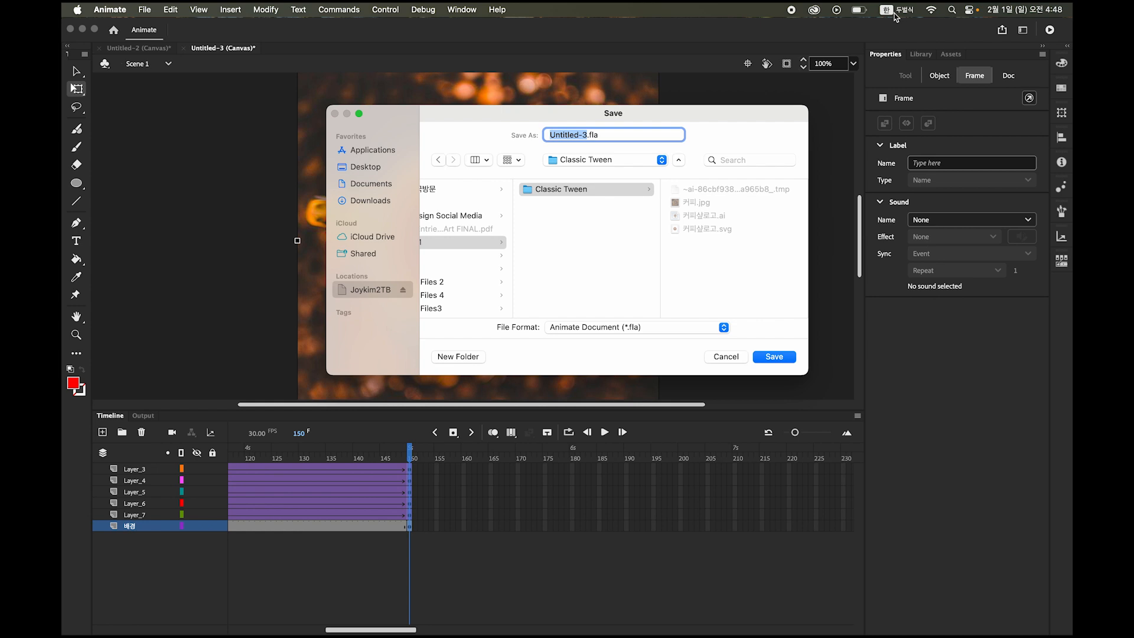
type("커")
type("피")
type("샤")
type("로고")
type("애니메이")
type("셔")
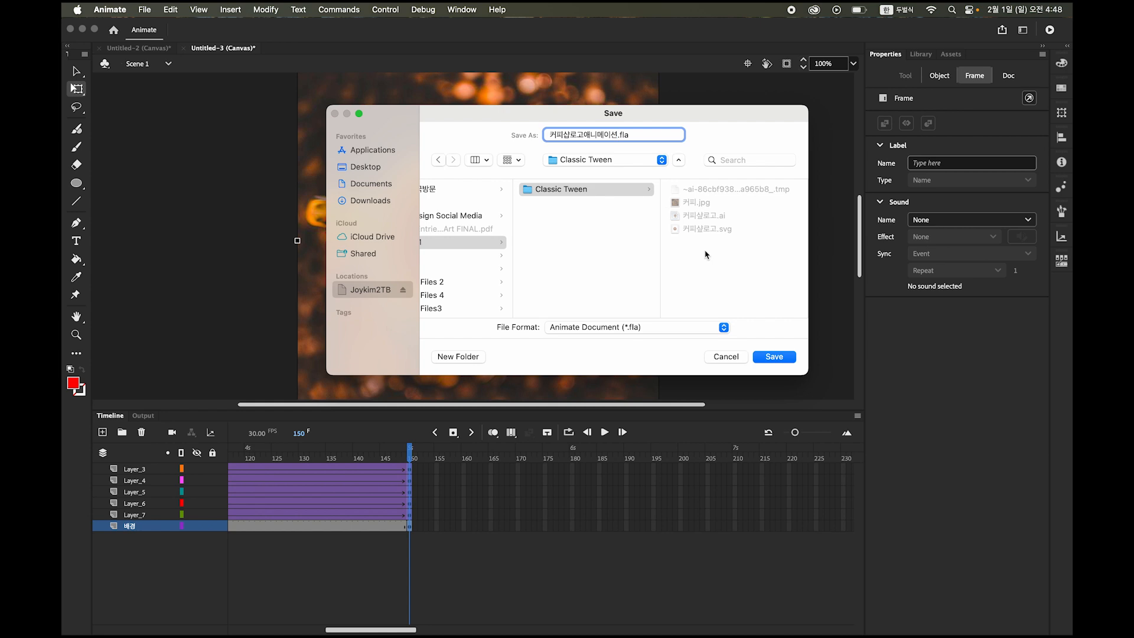
left_click(786, 358)
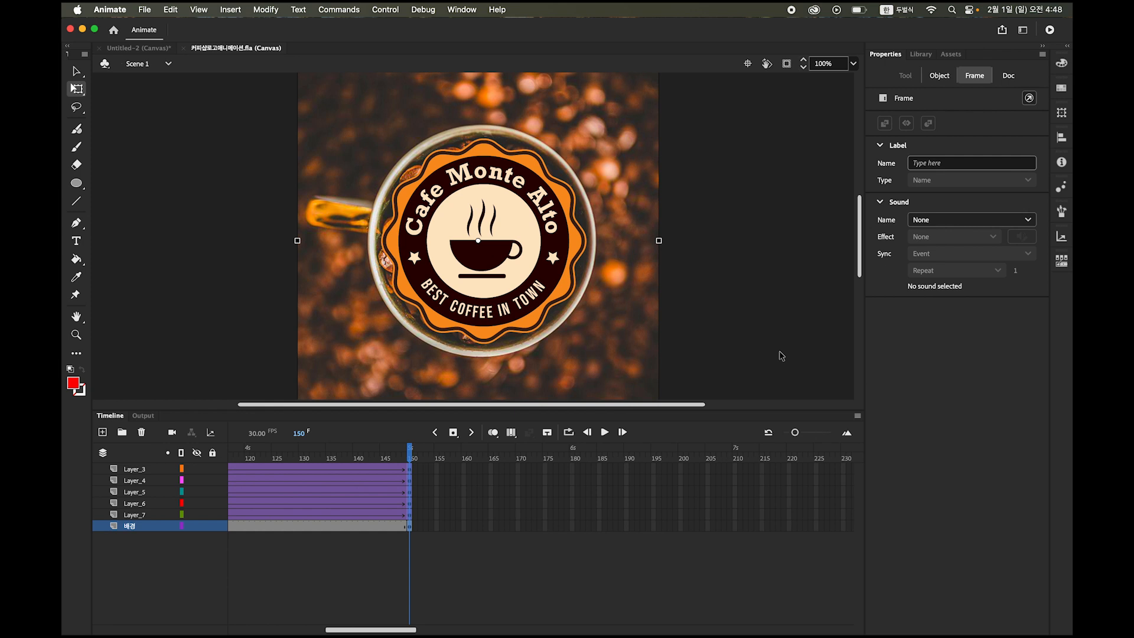
Step: Launch Adobe Media Encoder and switch back to Animate
mouse_move(352, 634)
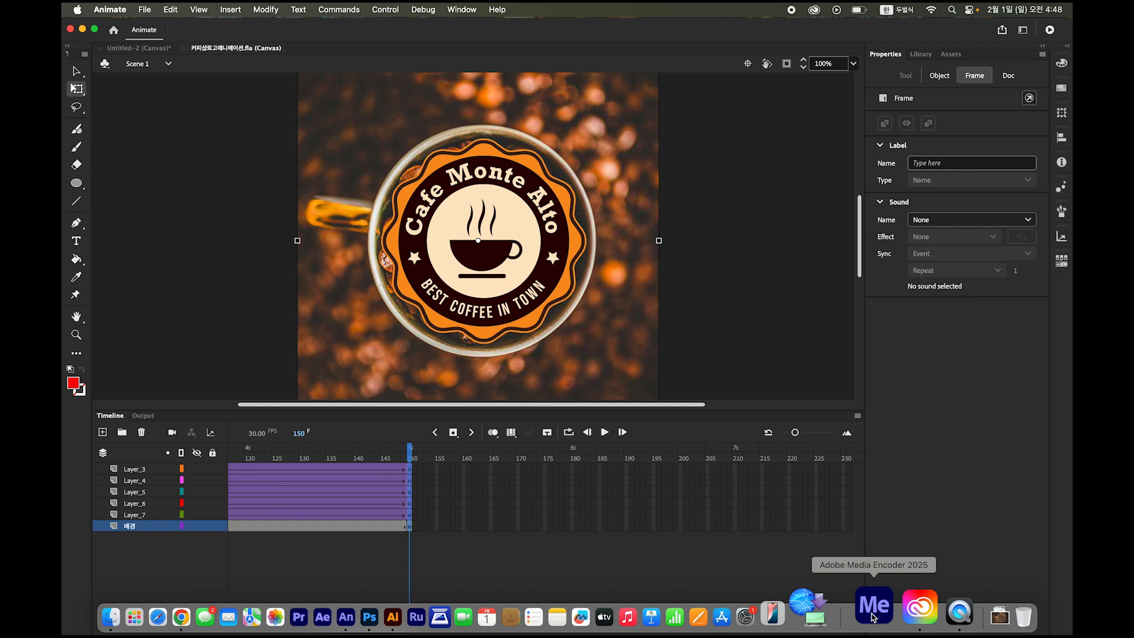
left_click(872, 616)
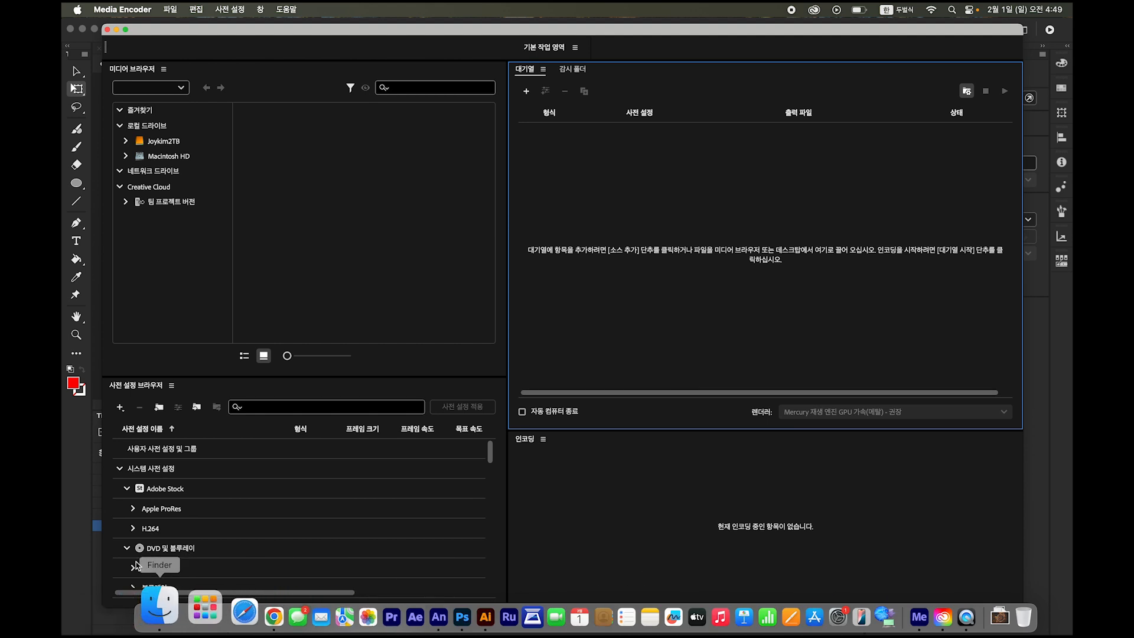
left_click(72, 495)
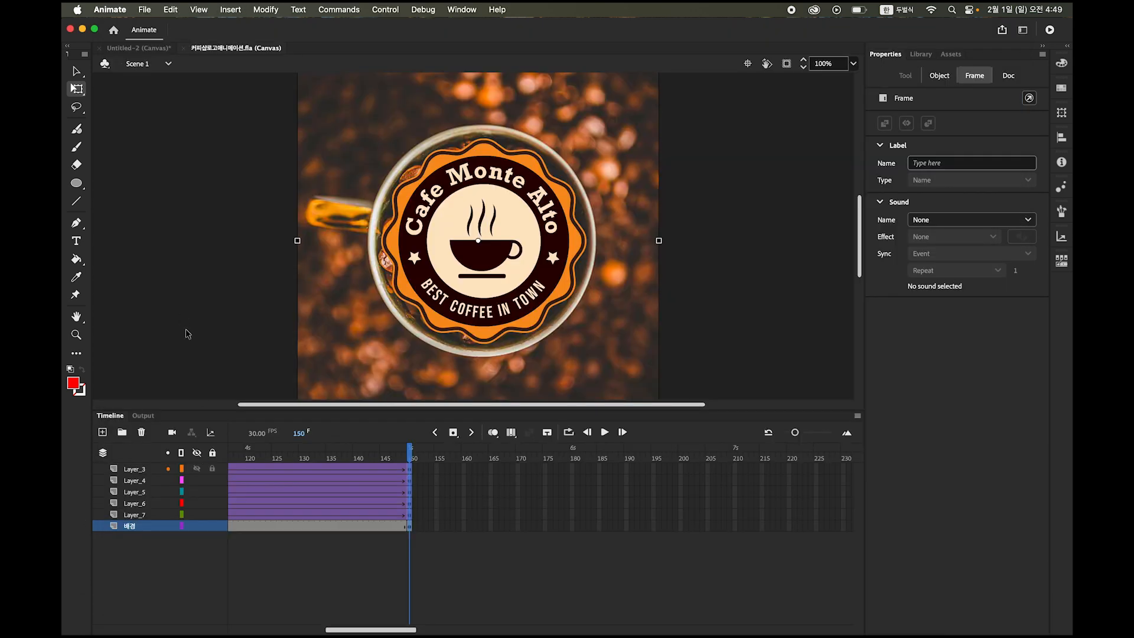
Step: Export the entire movie as H.264 video with the Default (AME) preset, named 커피샵로고애니메이션, into the Classic Tween folder
left_click(145, 11)
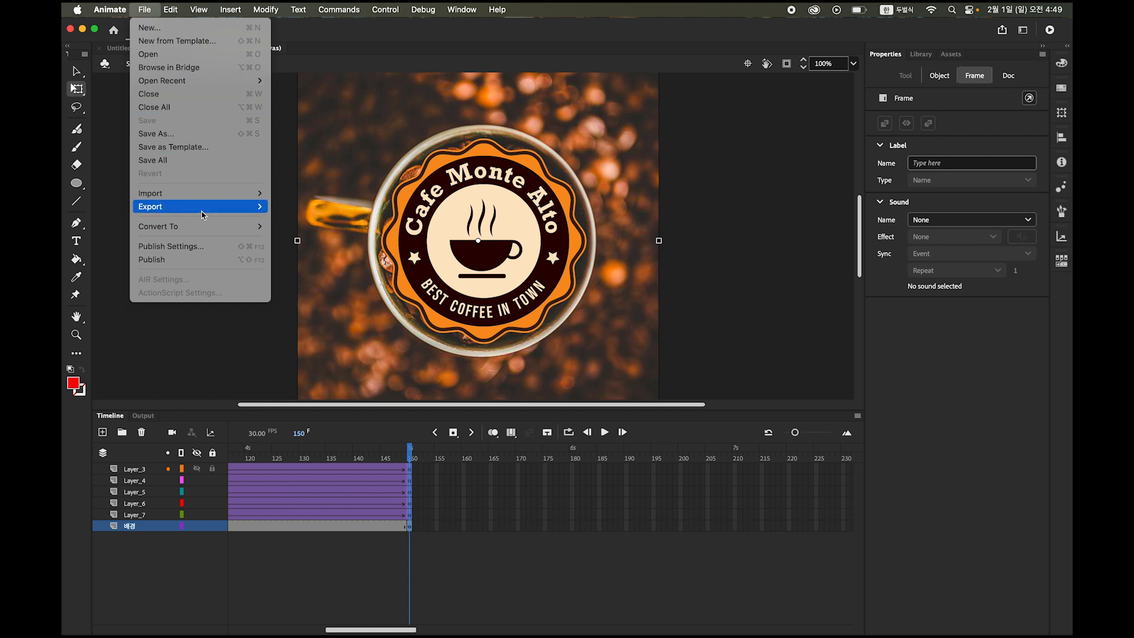
mouse_move(202, 215)
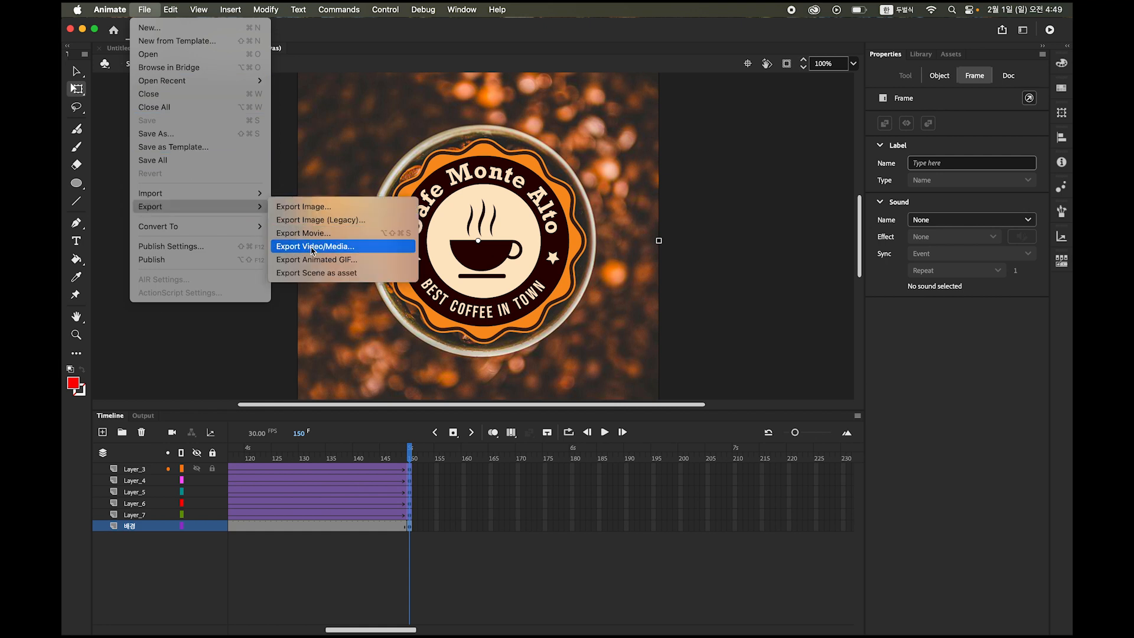
left_click(355, 252)
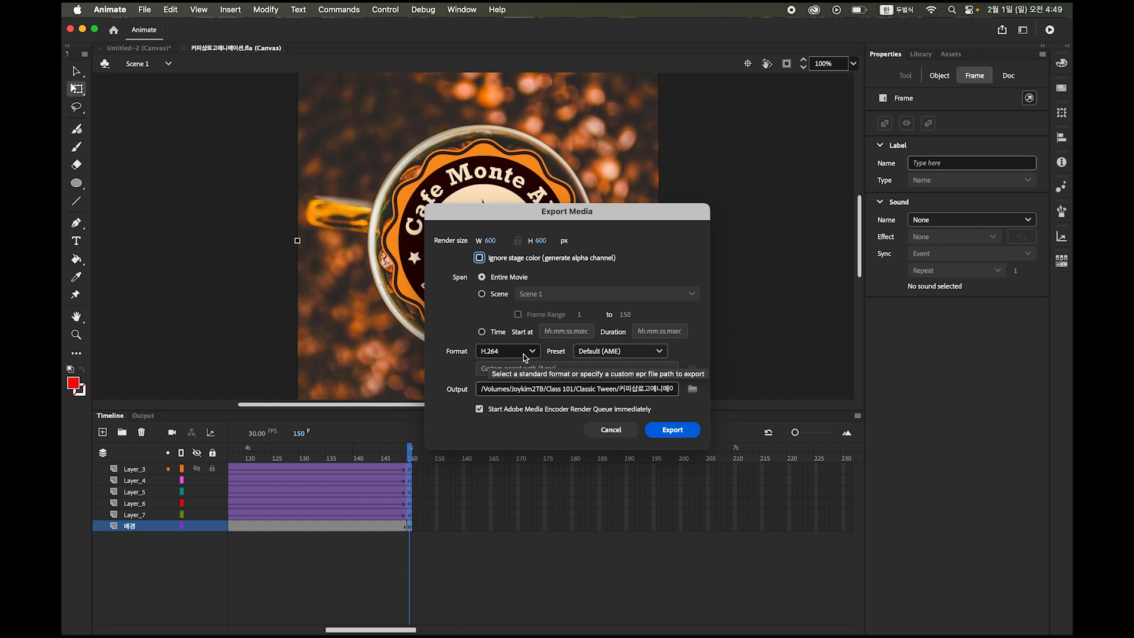
left_click(693, 390)
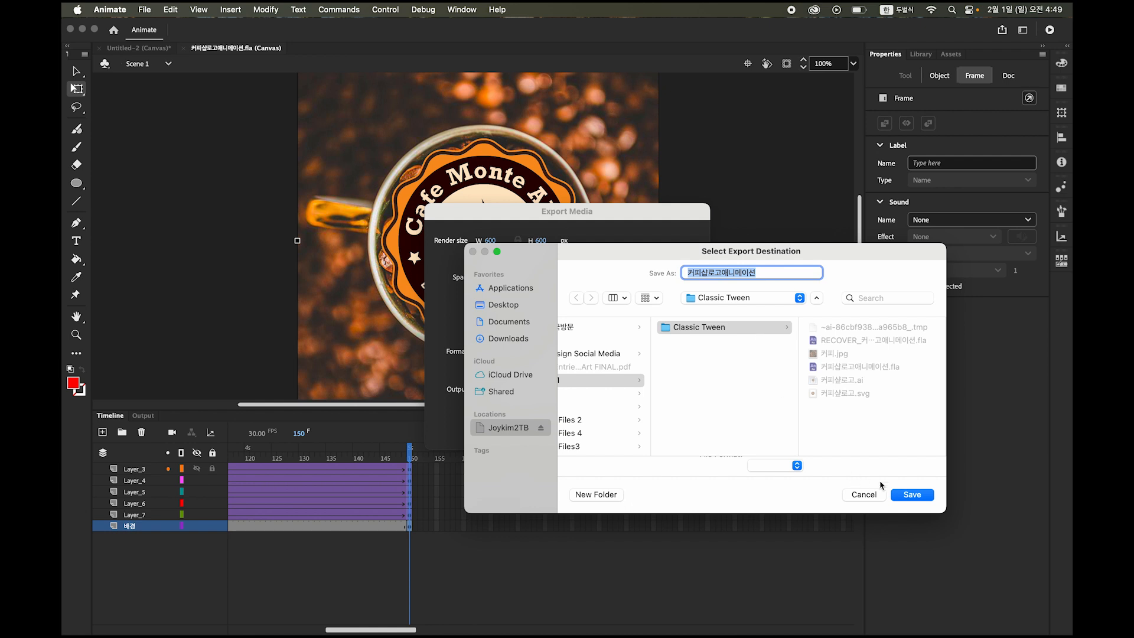
left_click(916, 497)
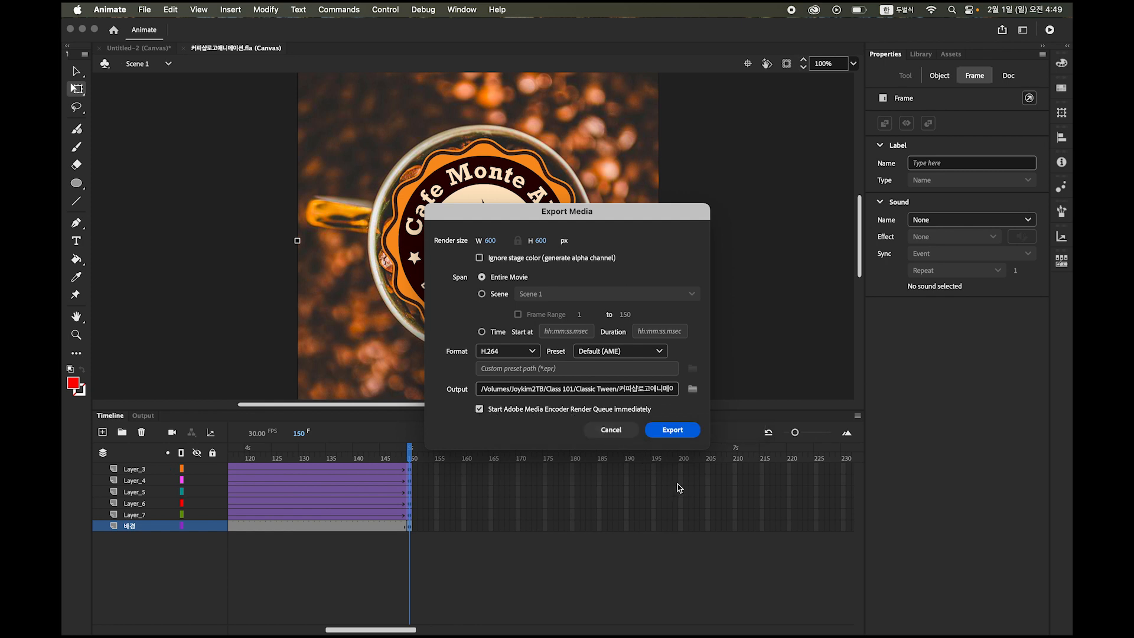
left_click(673, 431)
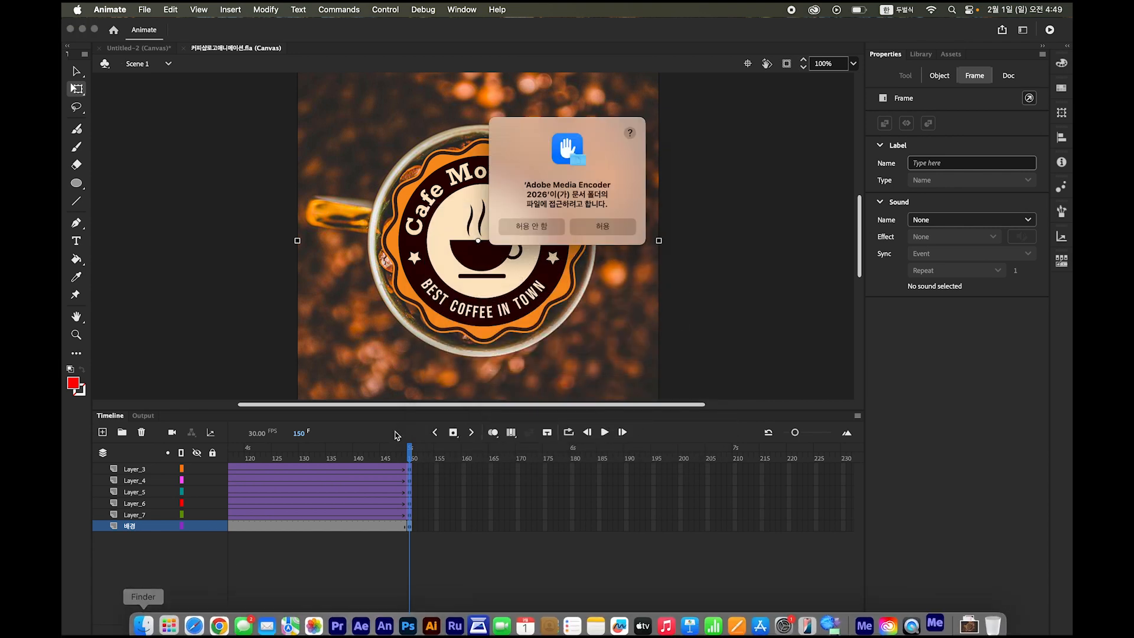
Step: Switch to Finder and preview the exported 커피샵로고애니메이션.mp4 in the Classic Tween folder
left_click(146, 618)
left_click(719, 235)
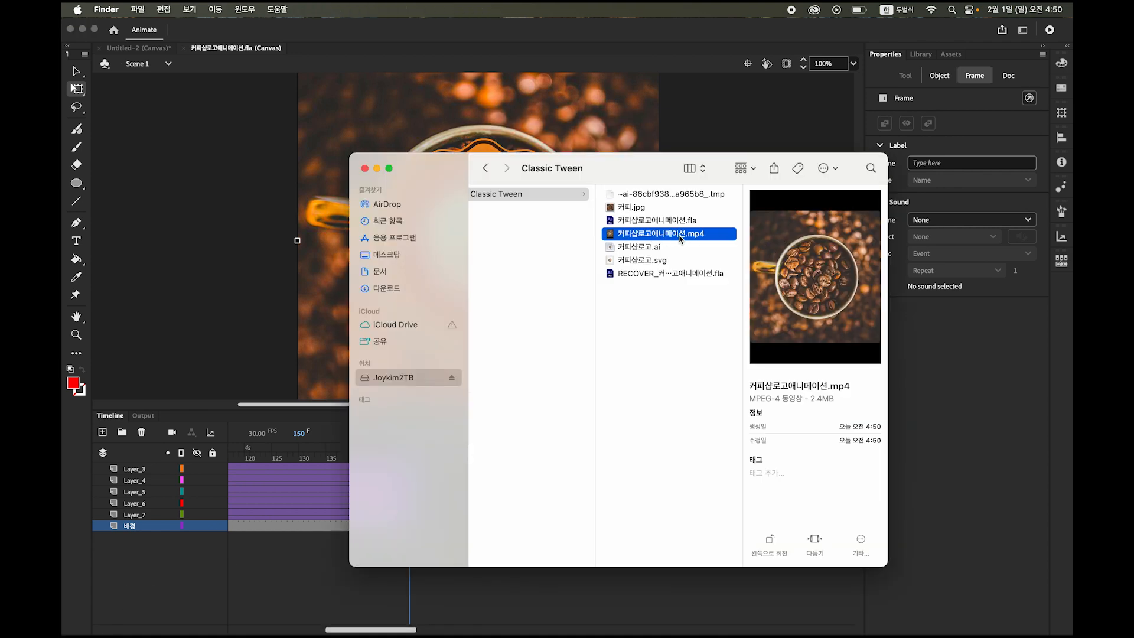
mouse_move(785, 279)
key("space")
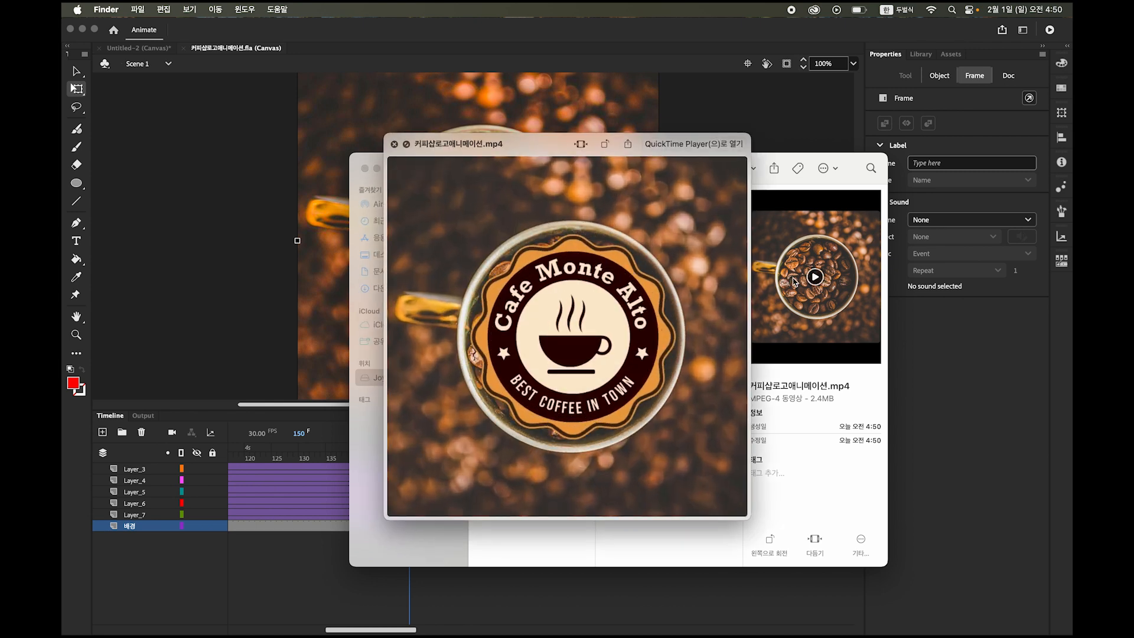
mouse_move(696, 448)
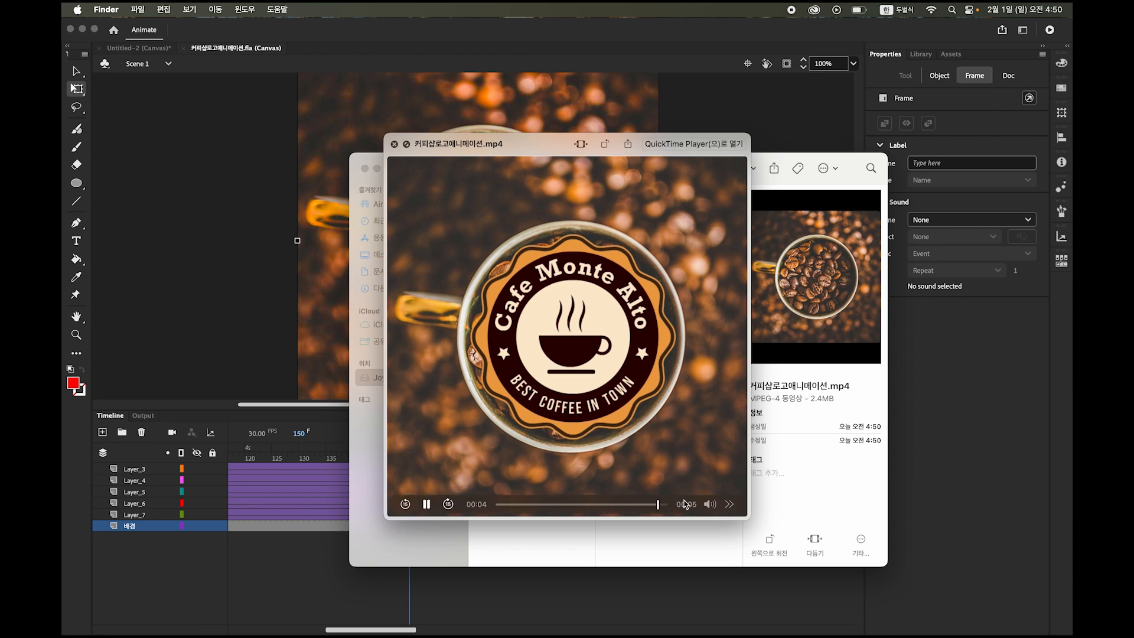
left_click(426, 505)
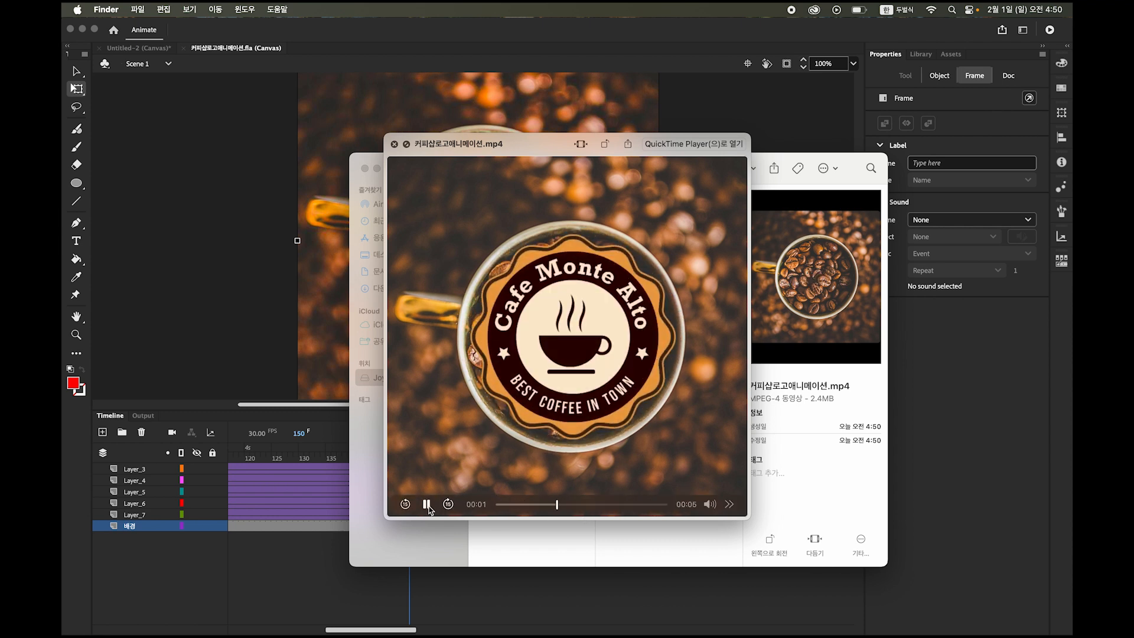